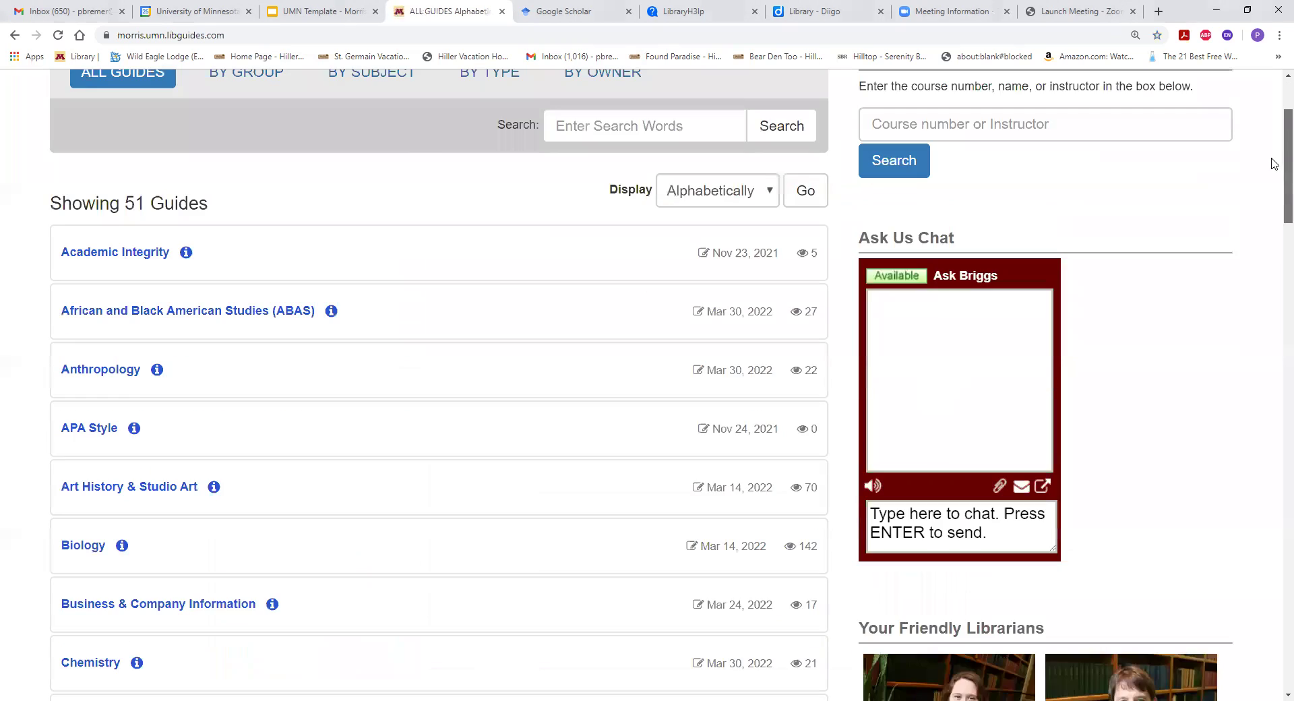
Open the English research guide and review its Articles & Databases page for English-related databases.
scroll(1244, 242, "down", 5)
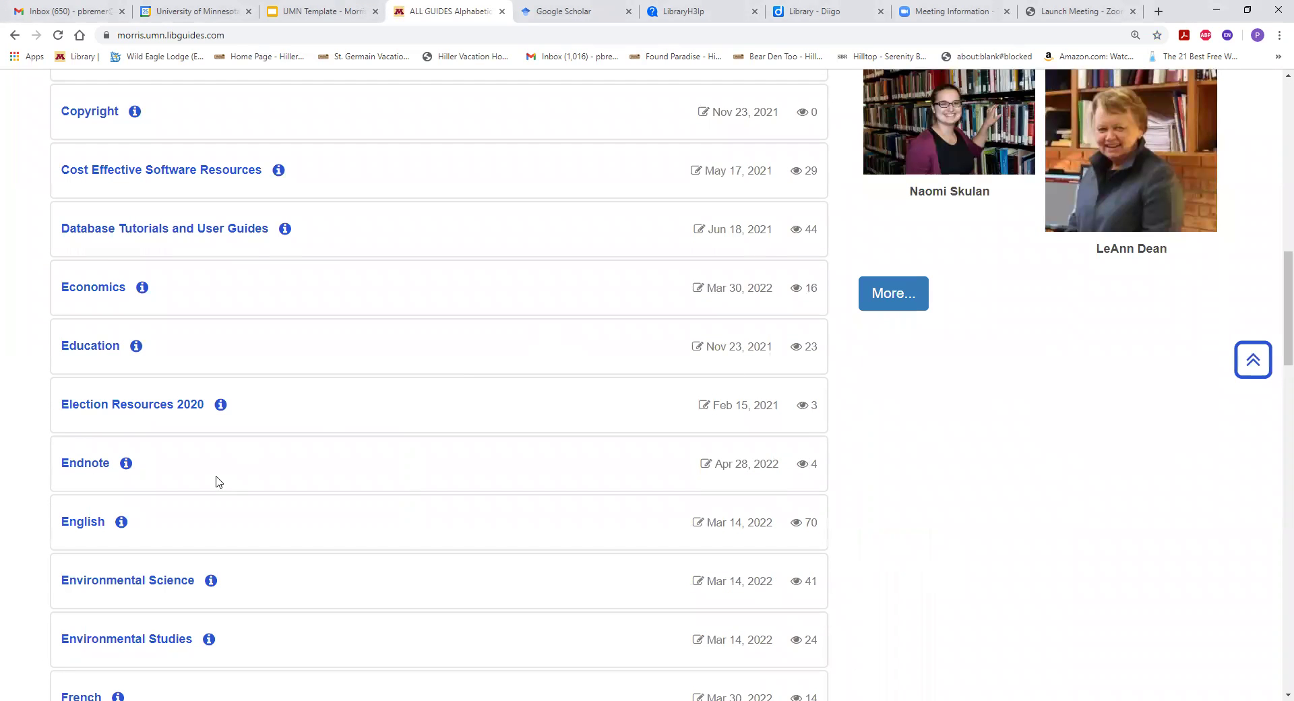
left_click(79, 523)
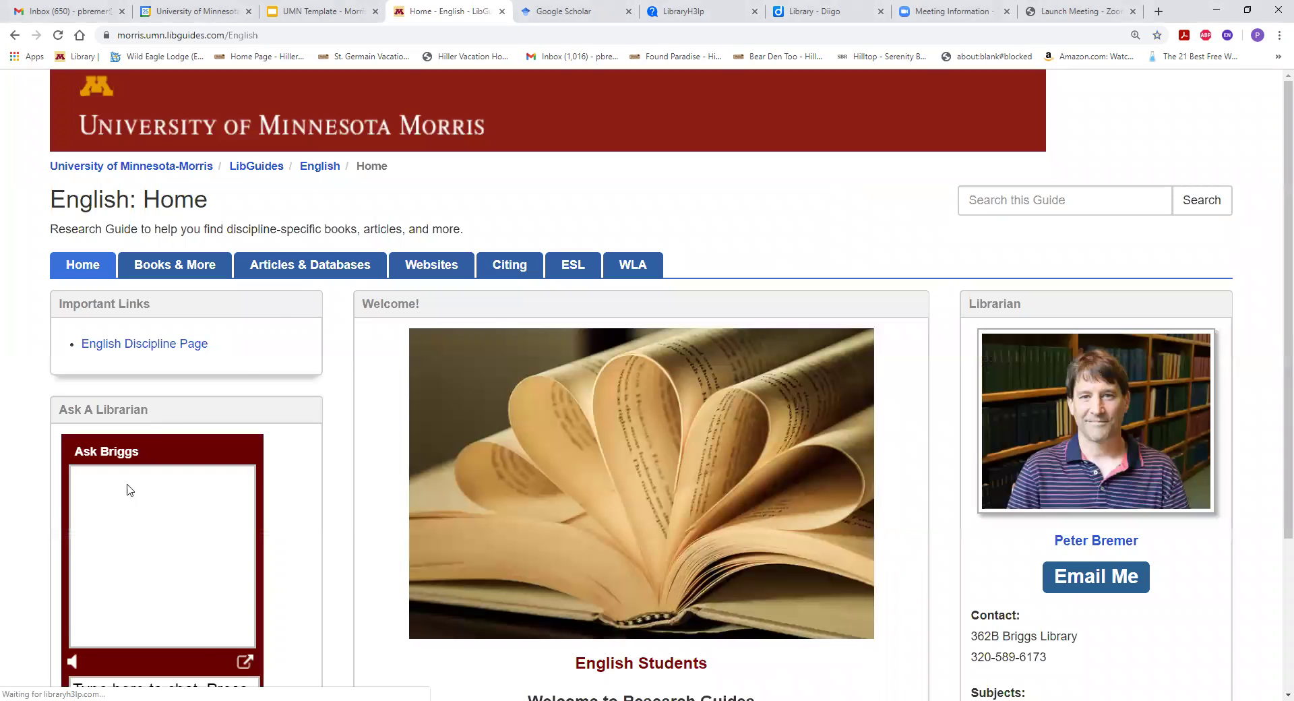
left_click(312, 267)
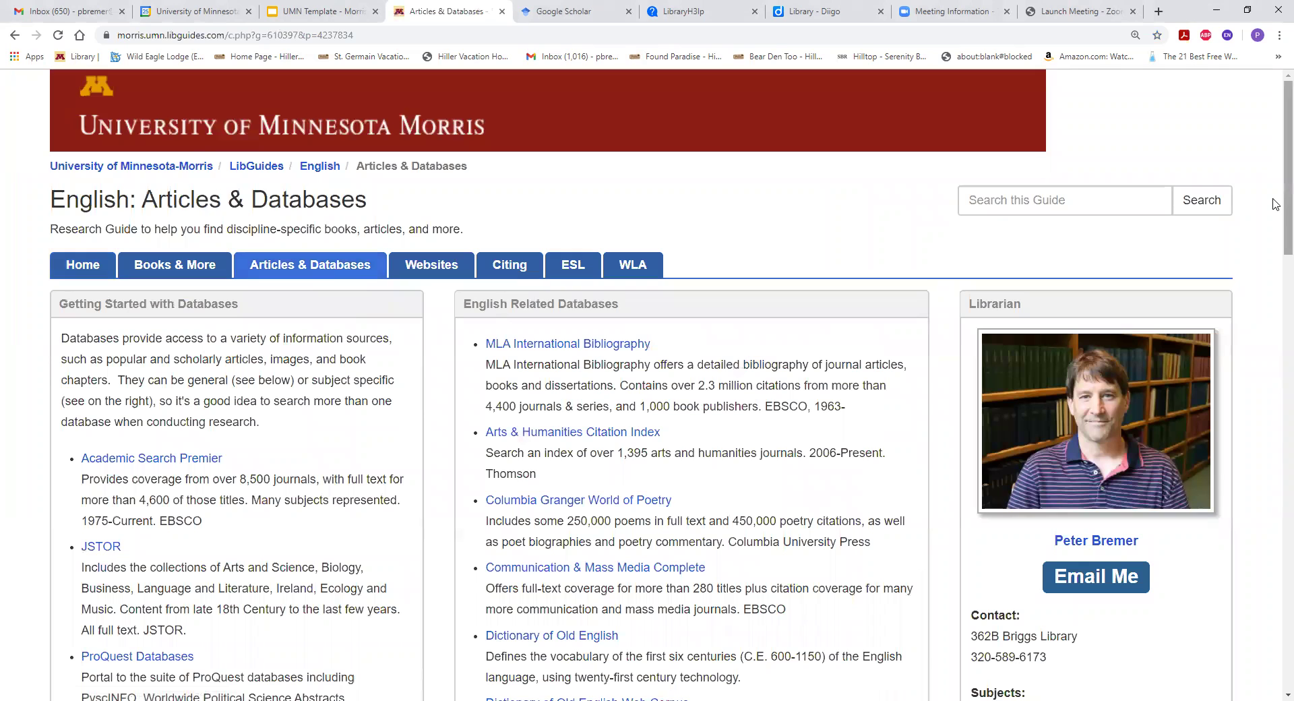
scroll(1275, 233, "down", 1)
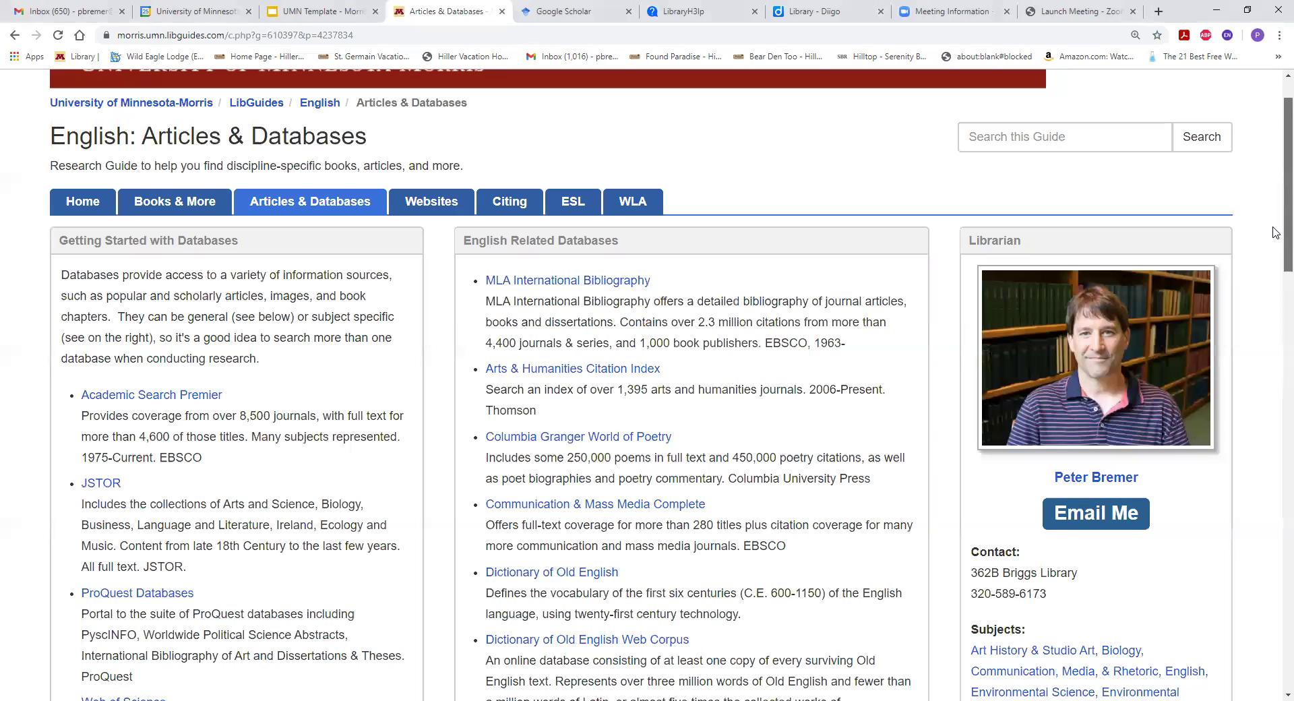
scroll(1275, 233, "down", 1)
scroll(1275, 232, "down", 1)
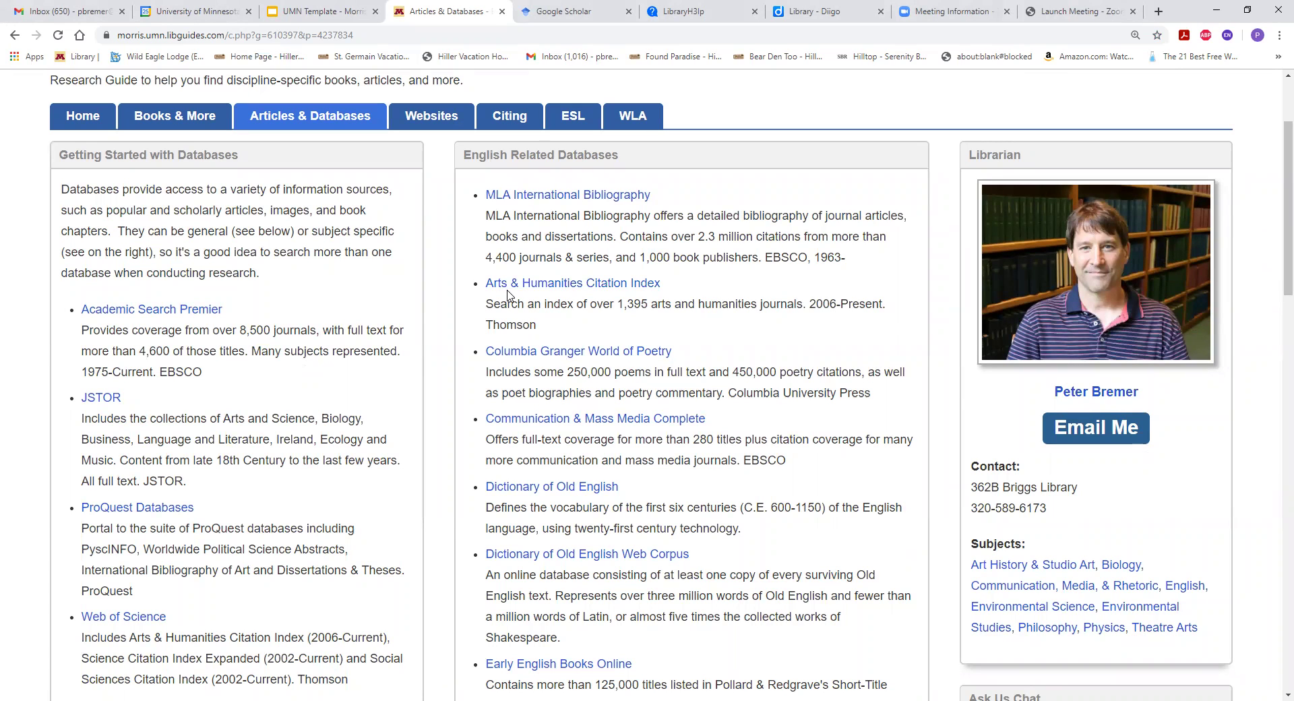
Return to the library home page and open Academic Search Premier from its Articles & Databases section.
left_click(80, 36)
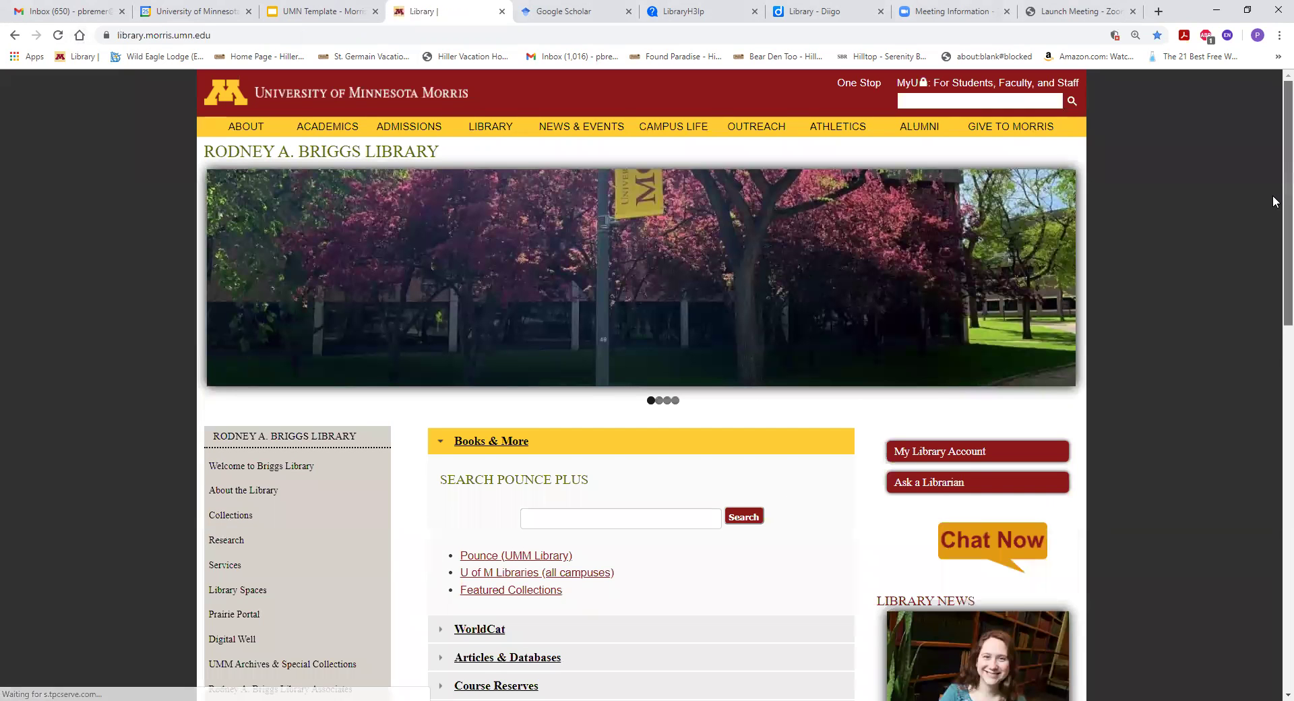
scroll(1273, 229, "down", 1)
scroll(1263, 272, "down", 1)
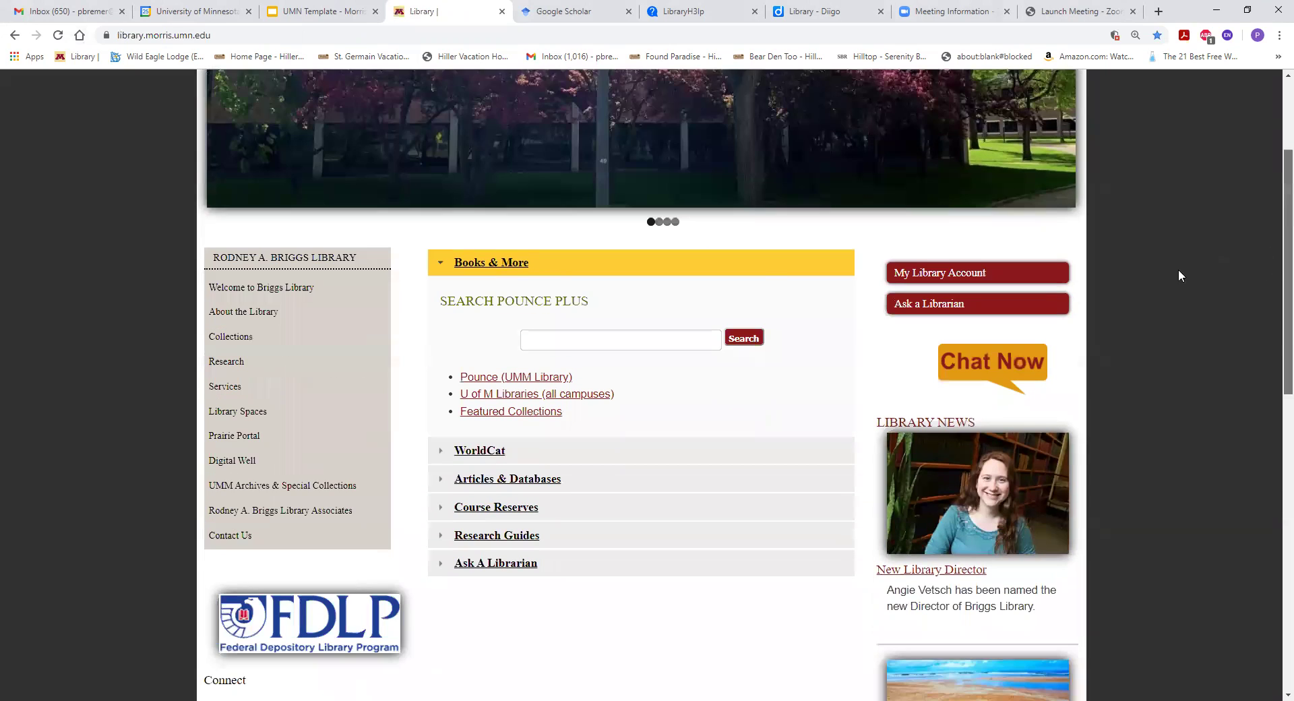
left_click(516, 480)
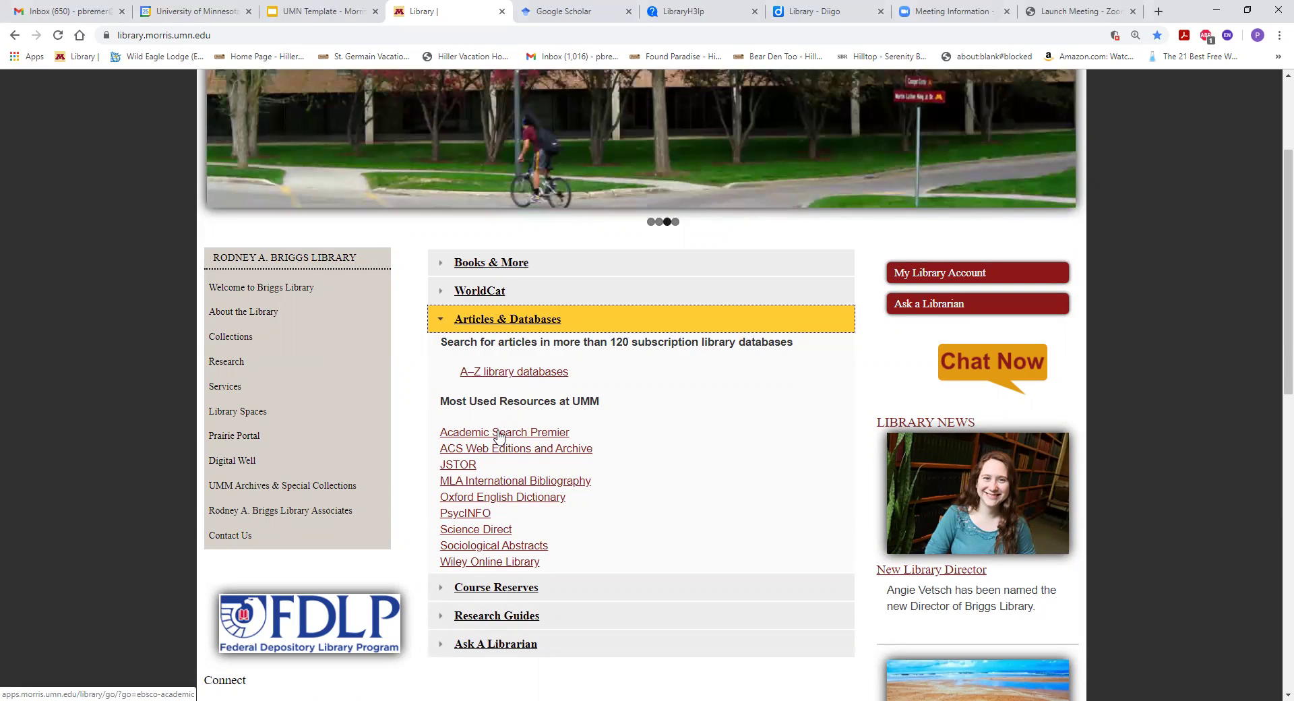
left_click(499, 437)
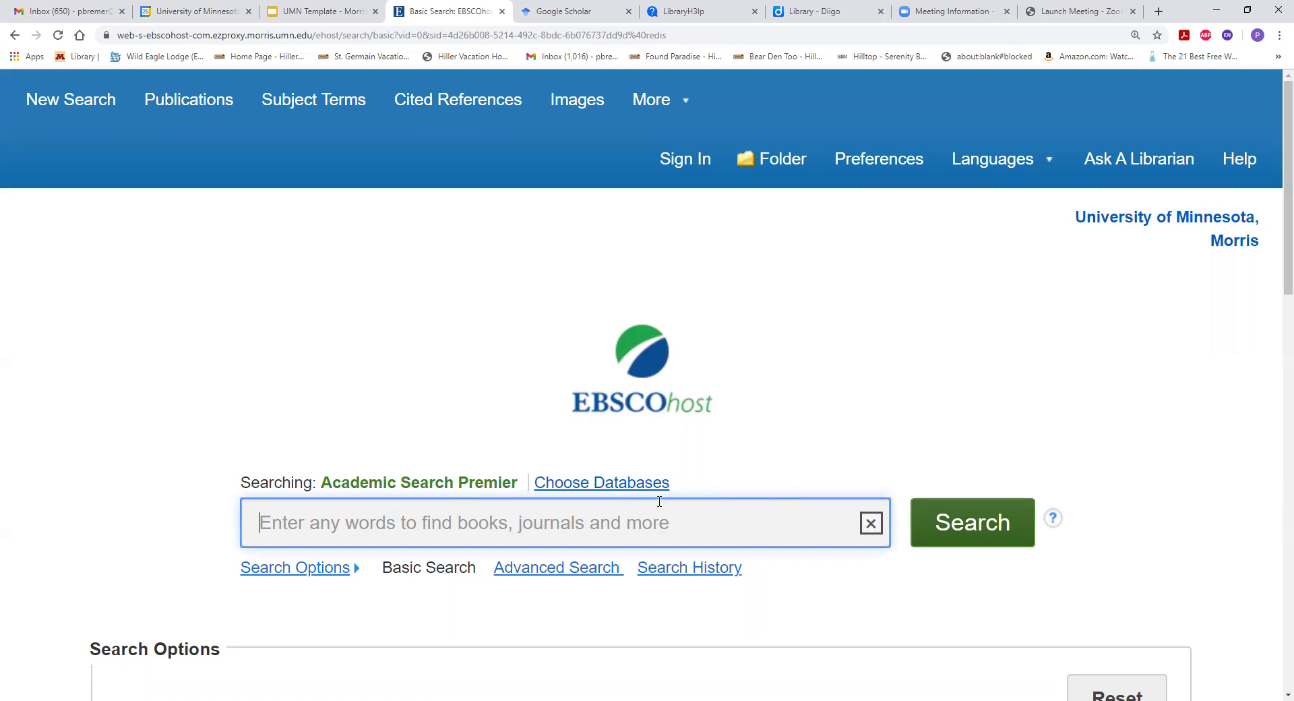
Add EBSCO MegaFILE to the databases searched alongside Academic Search Premier.
left_click(618, 485)
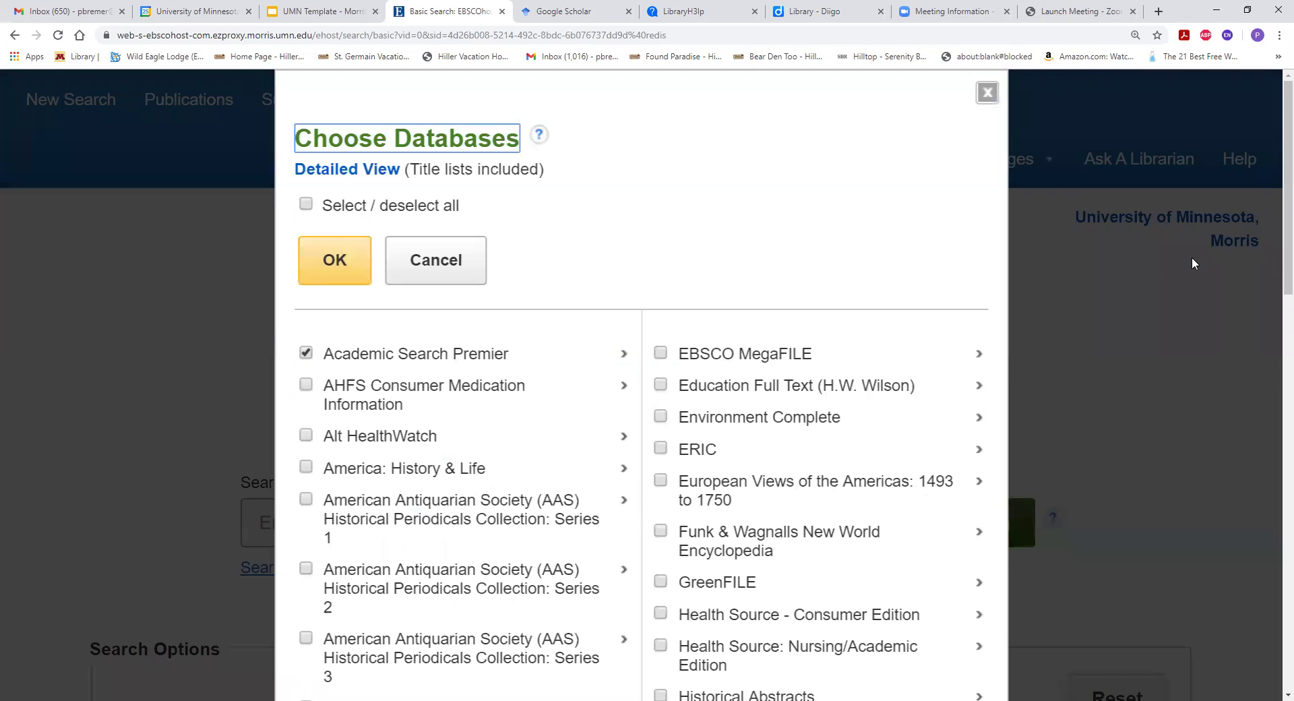
scroll(1275, 252, "down", 2)
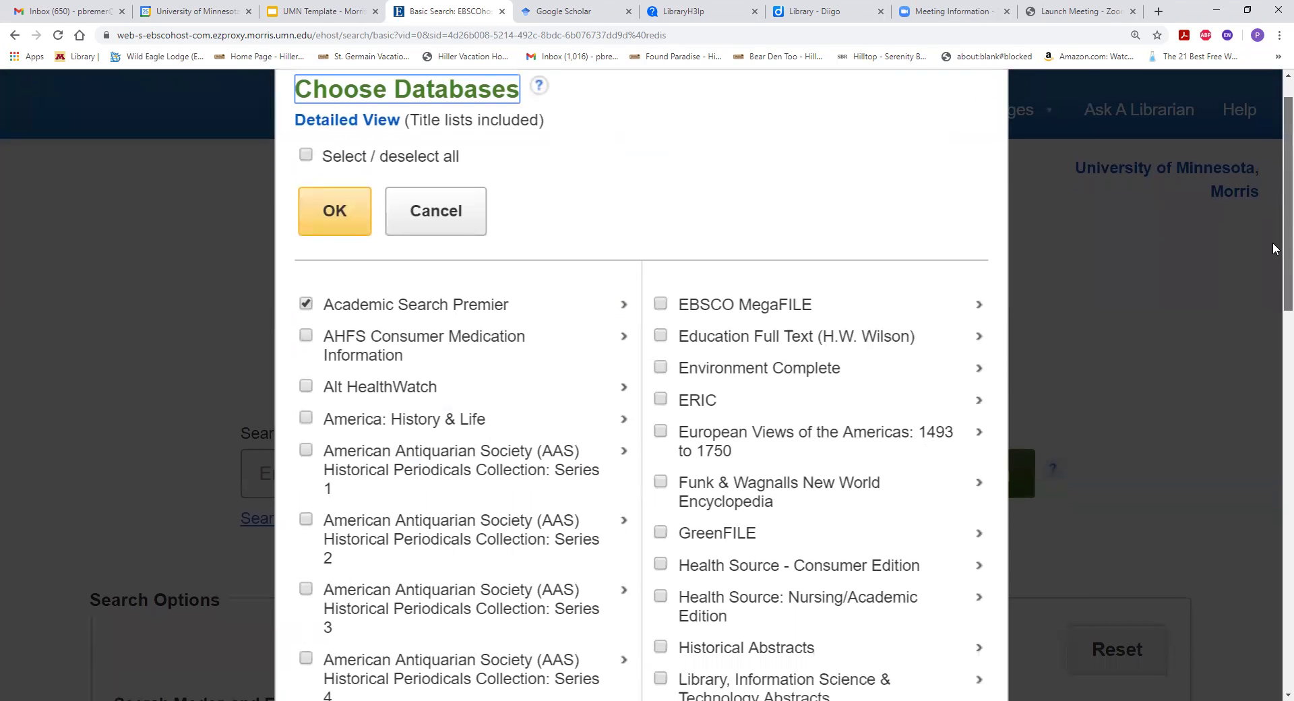
scroll(1276, 268, "down", 2)
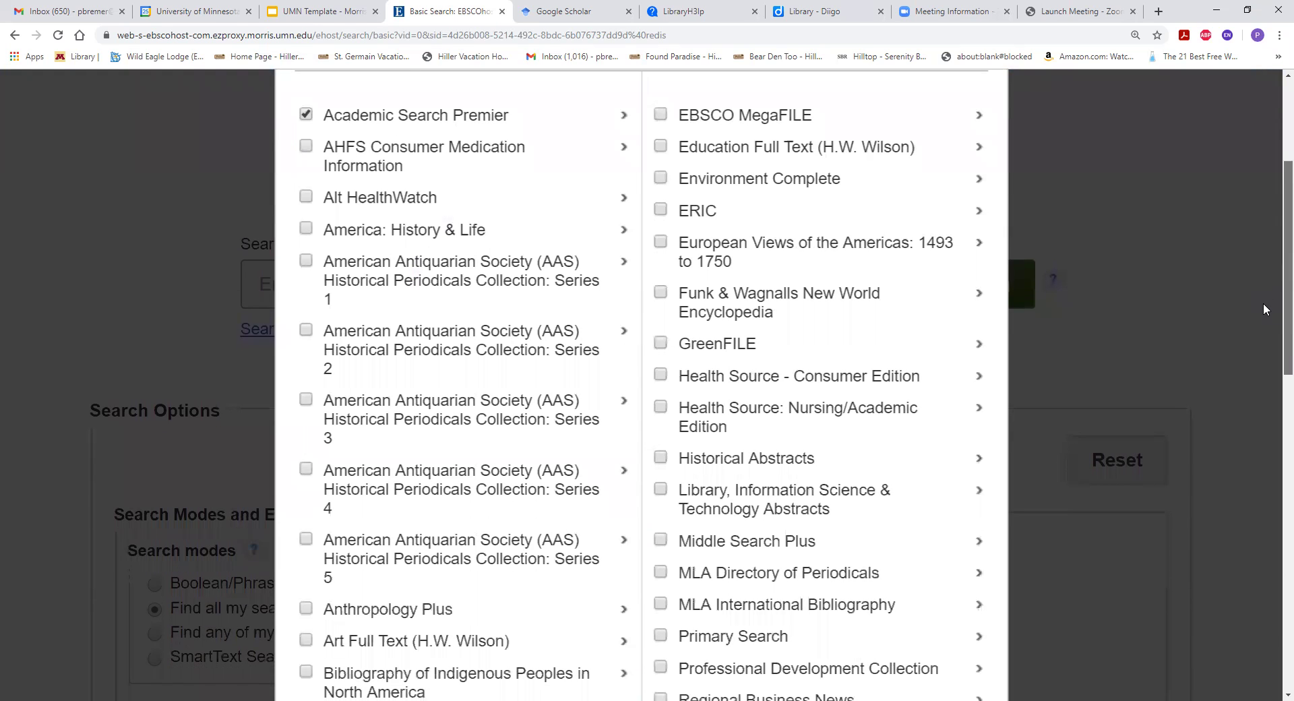
scroll(1263, 302, "down", 1)
scroll(1256, 321, "up", 1)
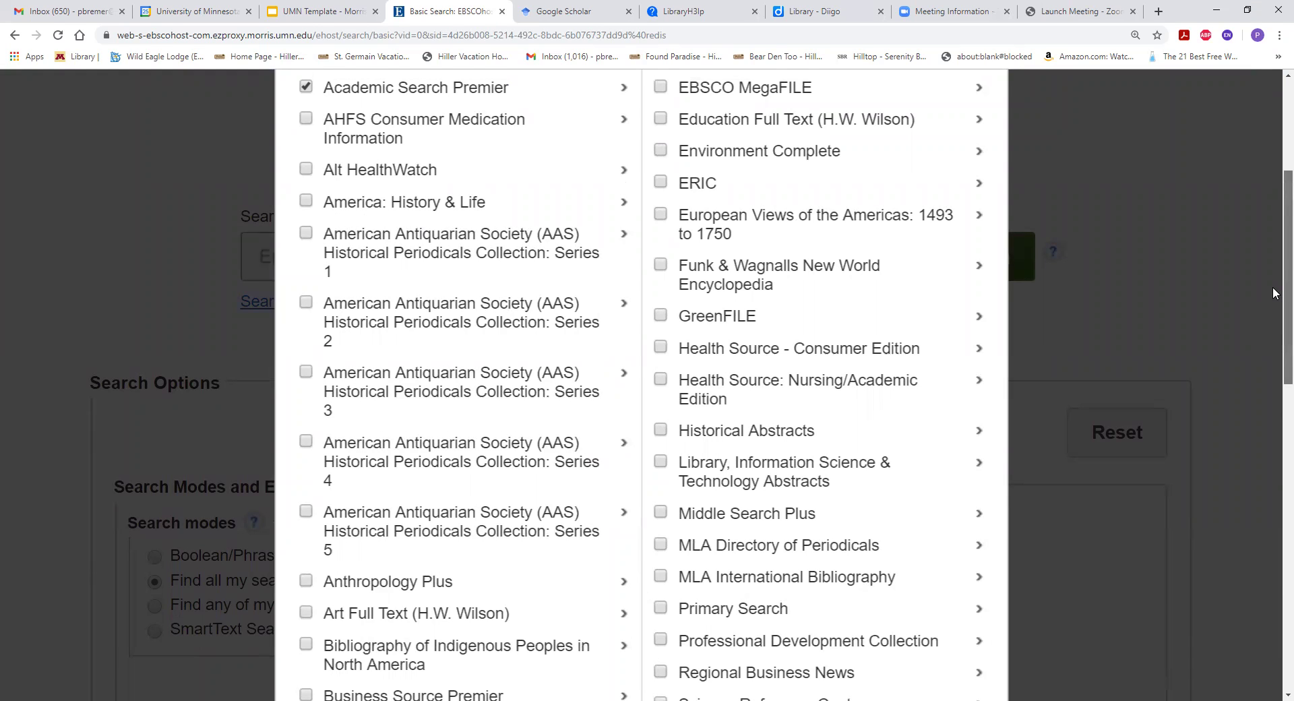
scroll(1273, 283, "up", 1)
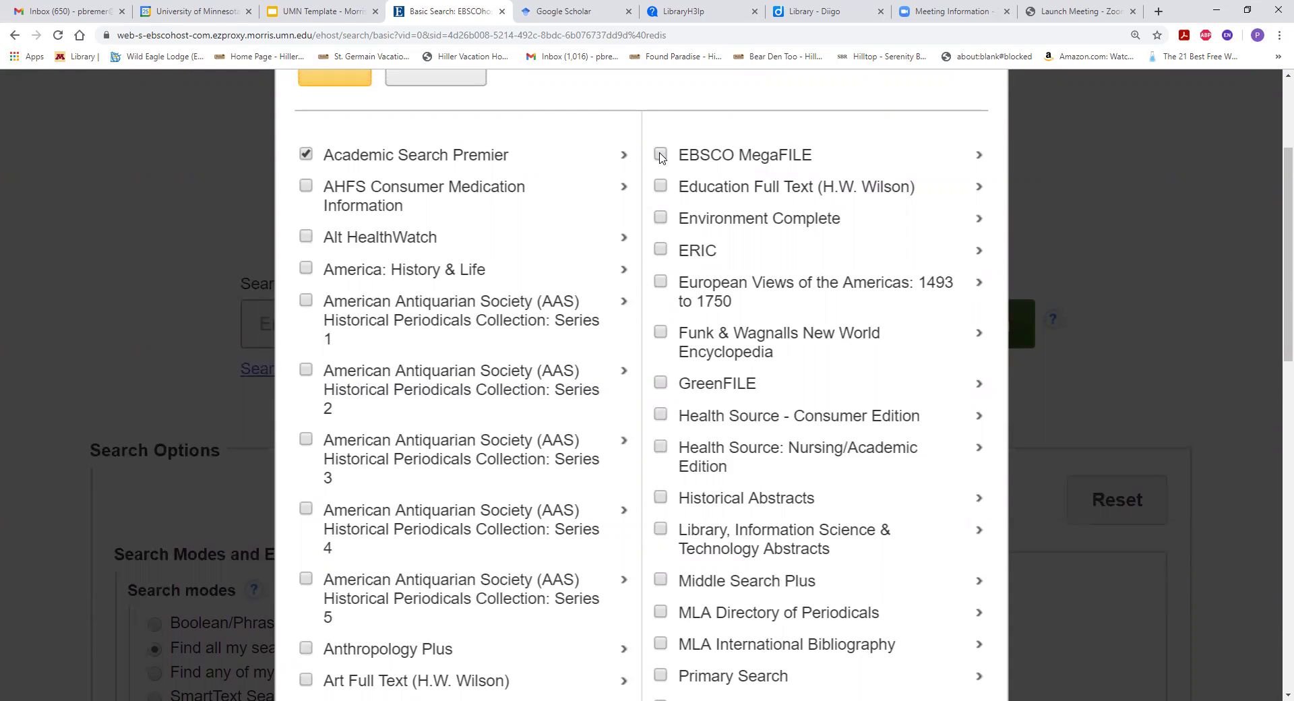
left_click(660, 155)
scroll(1272, 243, "up", 1)
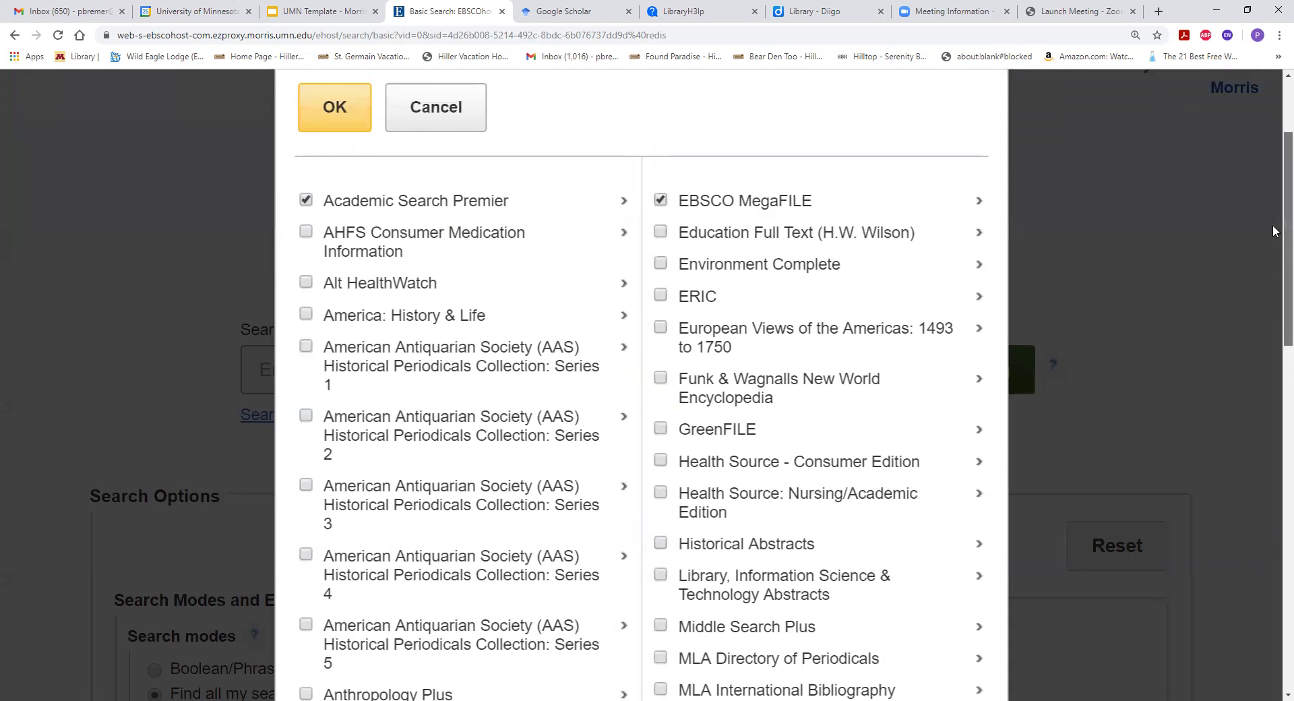
scroll(1272, 240, "up", 1)
left_click(337, 171)
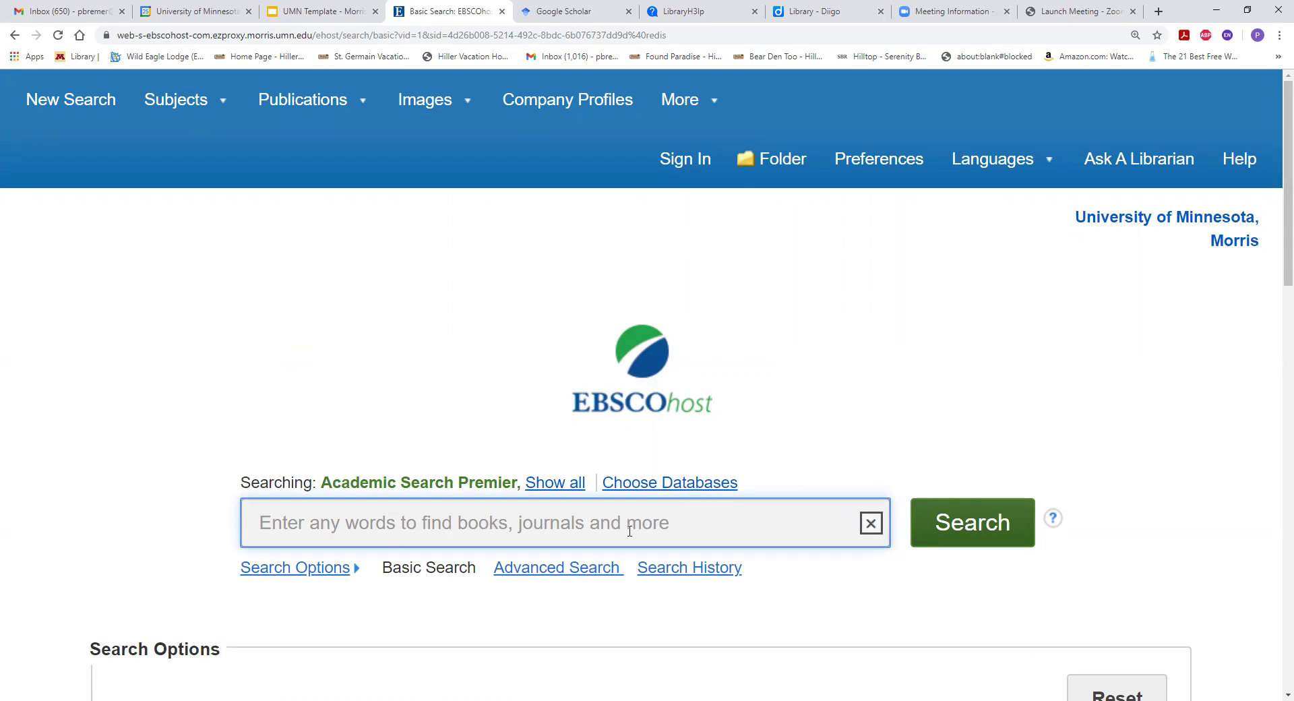
Switch to Advanced Search and enter domestic violence as the first term and survivors as the second, joined by AND.
left_click(547, 572)
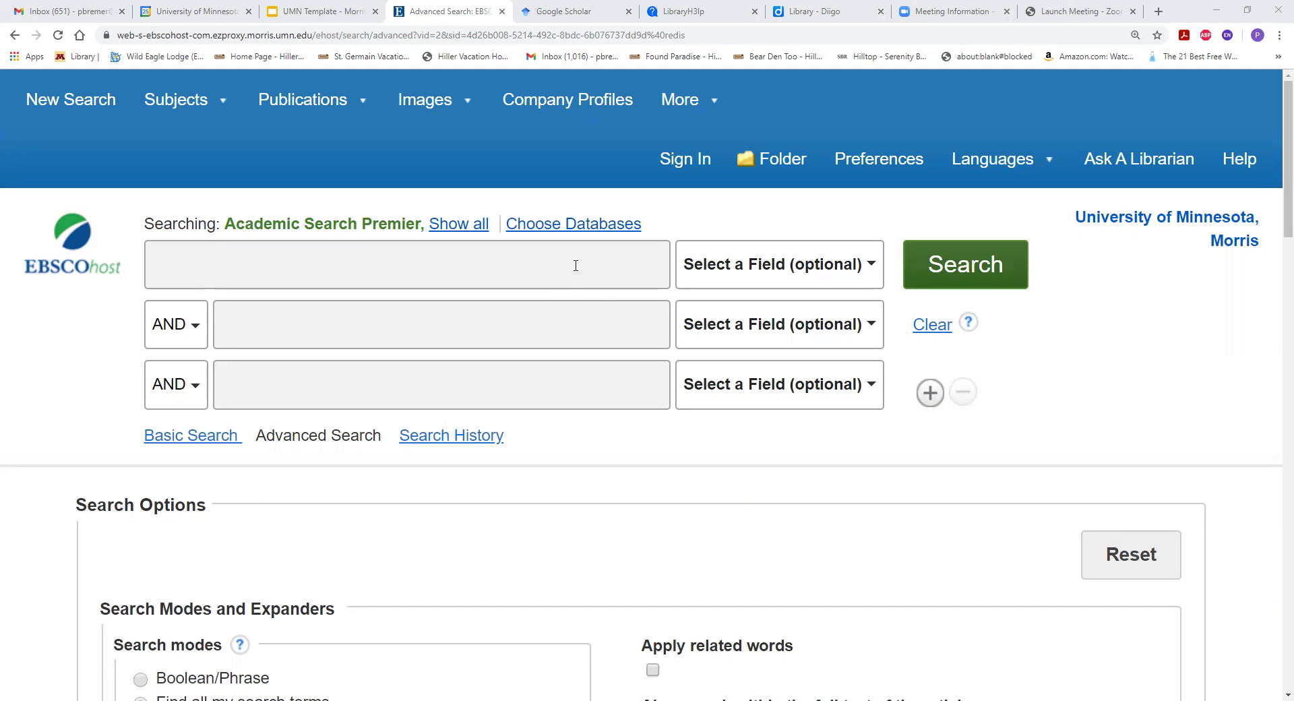
left_click(575, 265)
type("d")
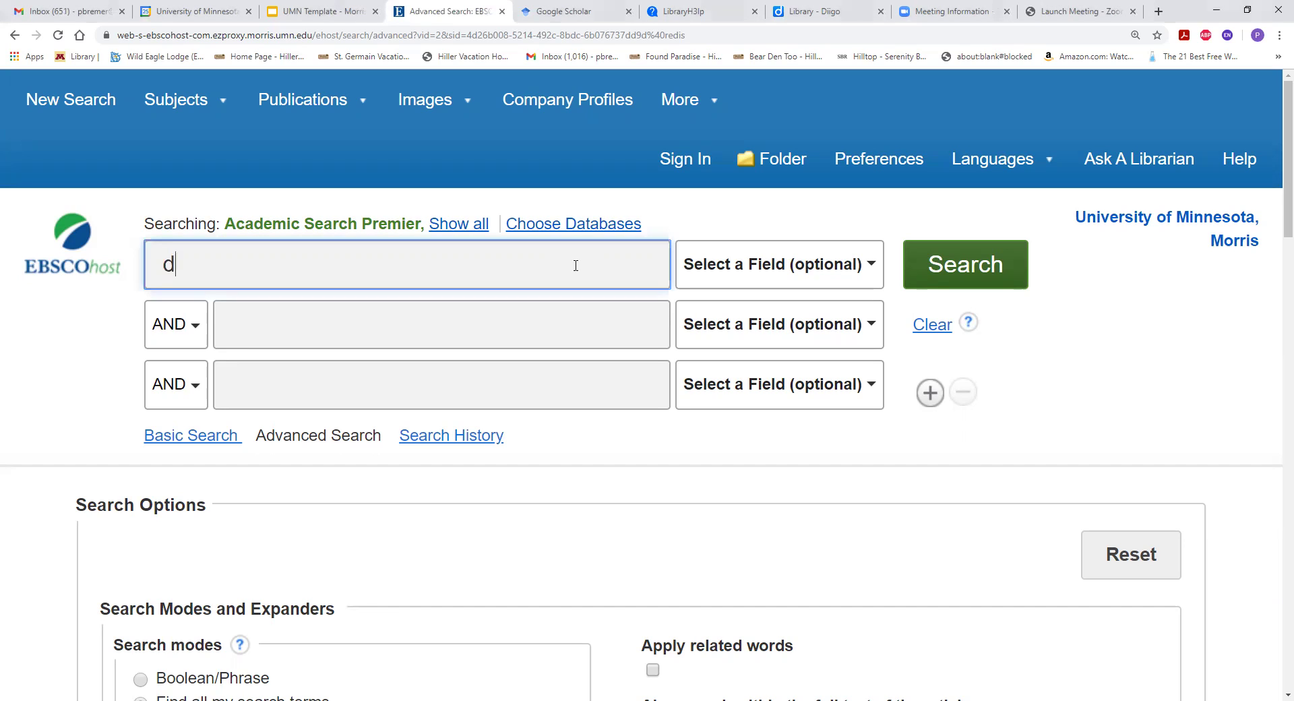
type("omestic v")
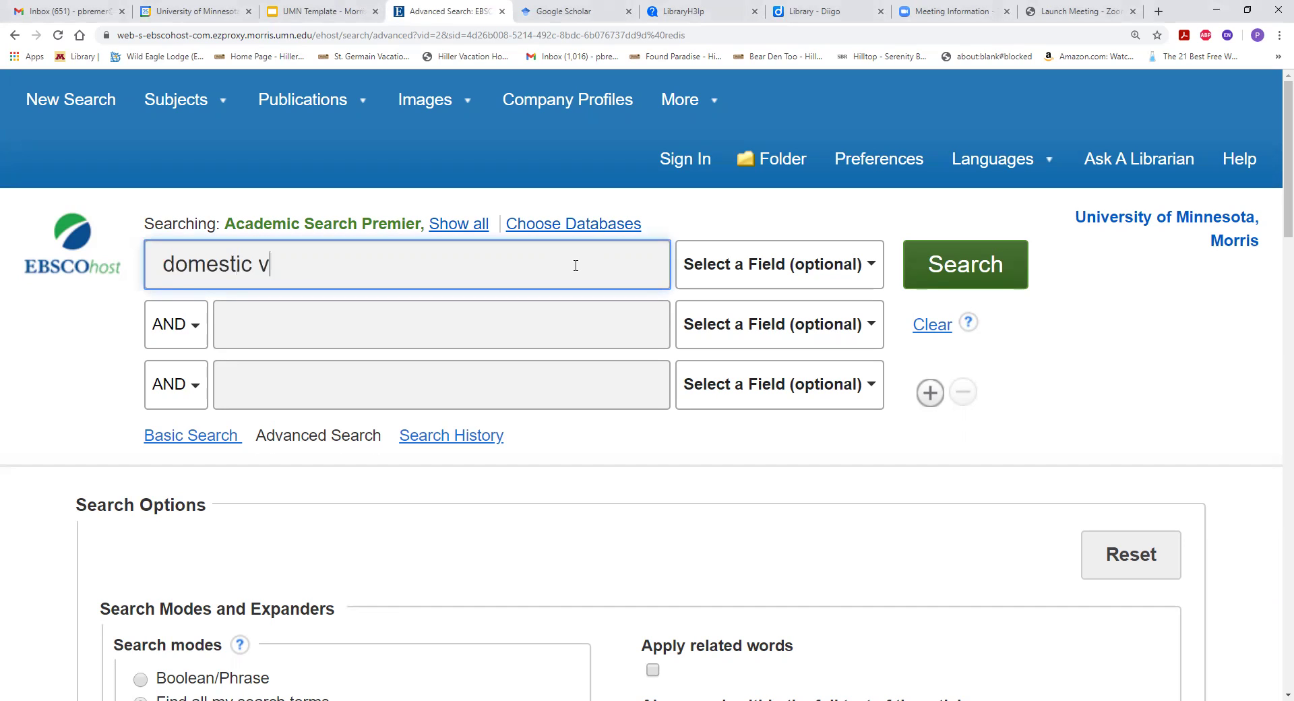
type("iolence")
left_click(514, 326)
type("surv")
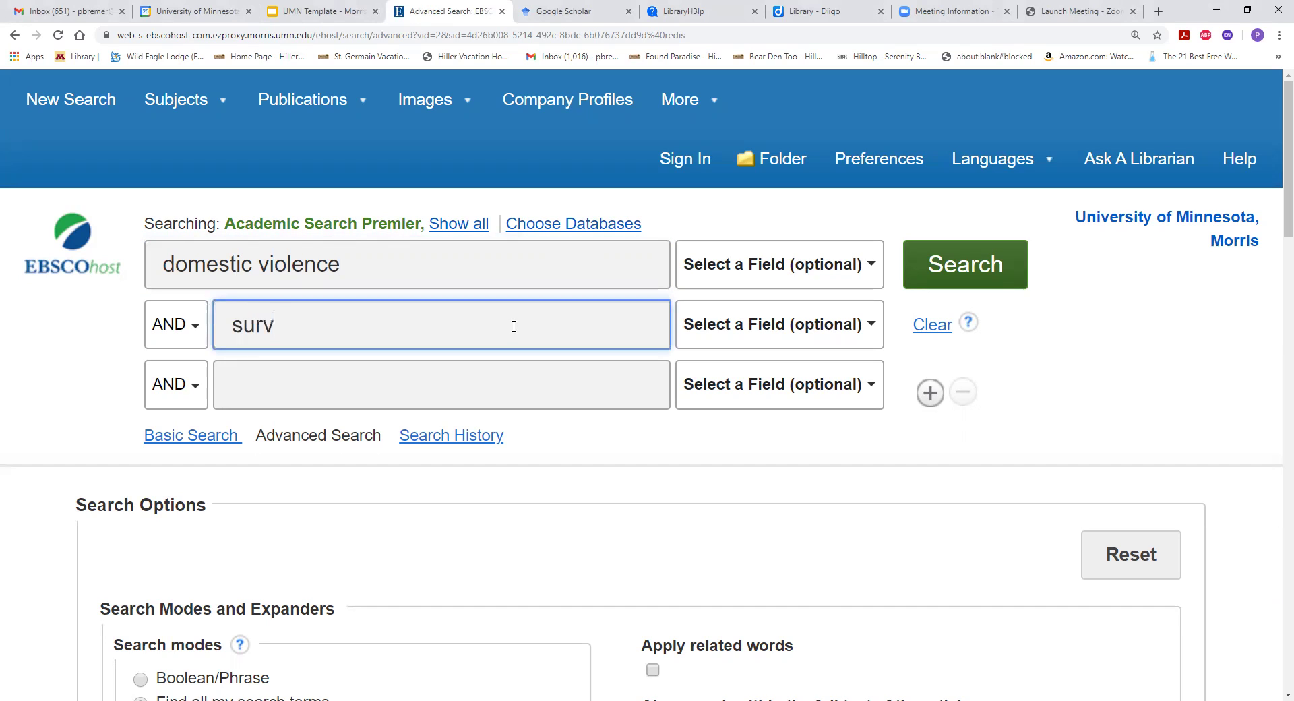
type("ivors")
Enclose domestic violence in quotation marks as an exact phrase and run the search.
left_click(566, 266)
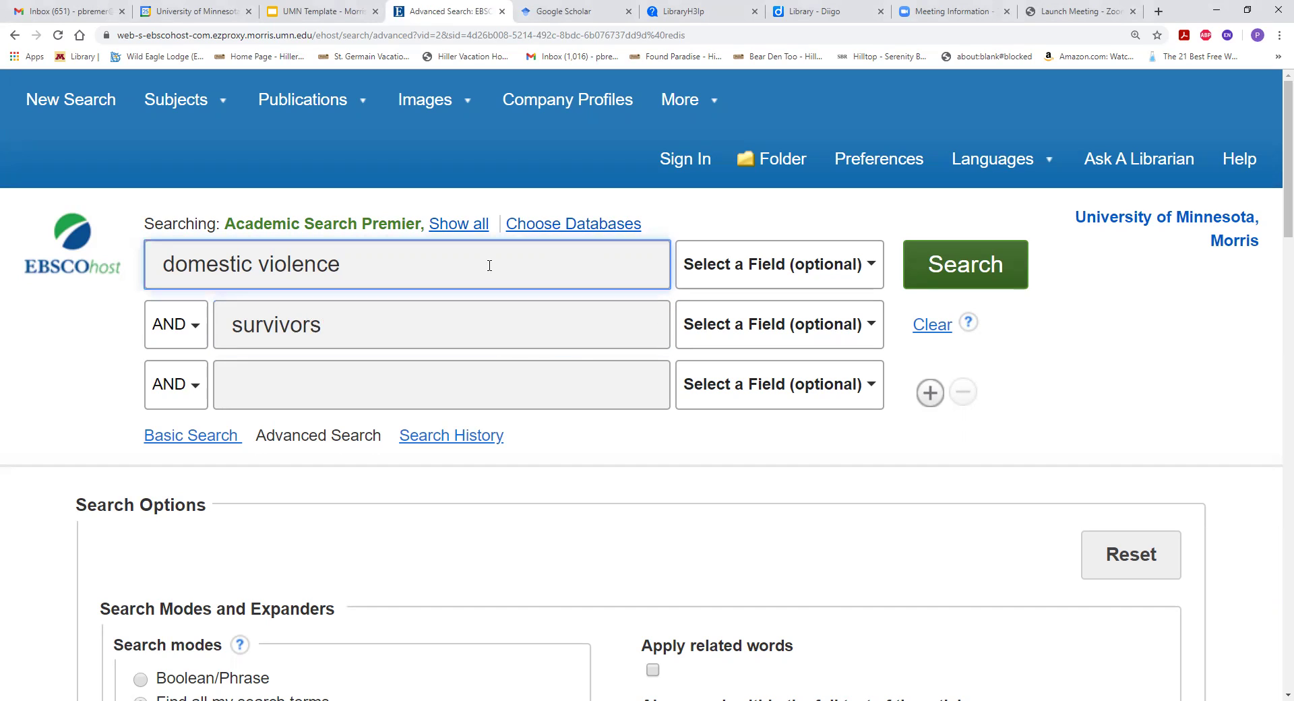
type("\"")
left_click(165, 264)
type("\"")
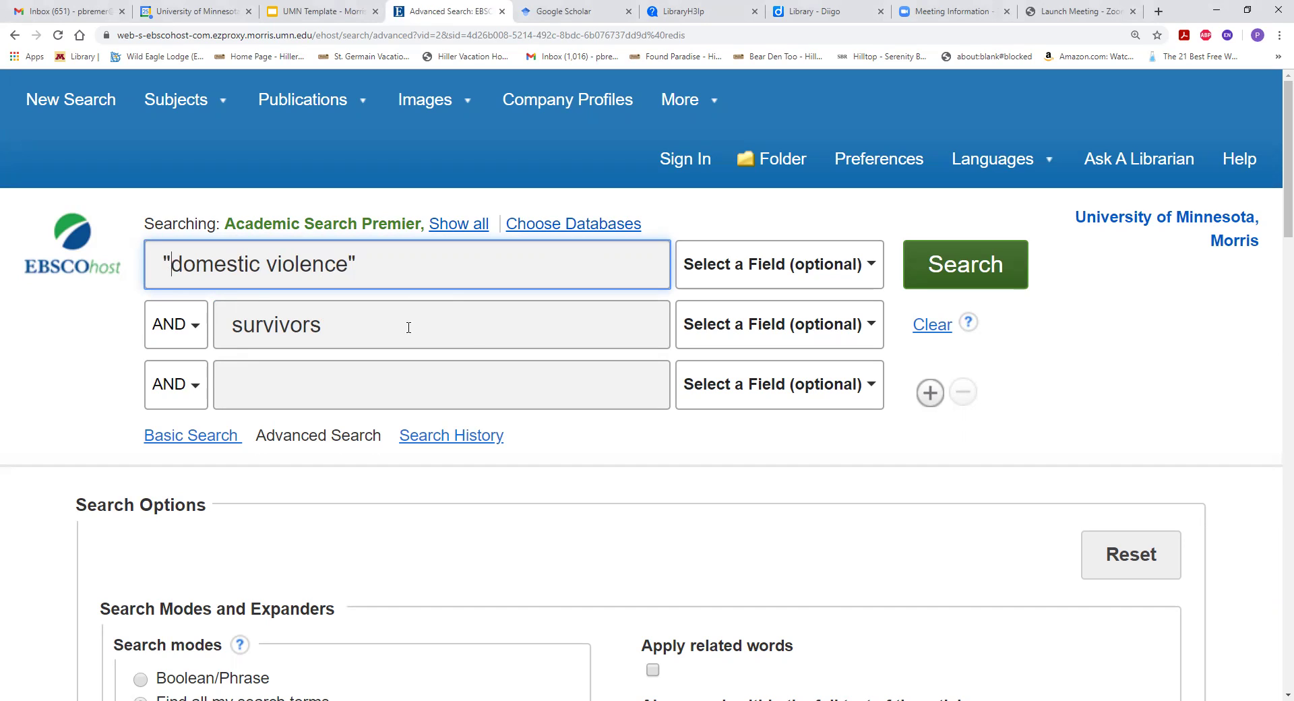
left_click(974, 269)
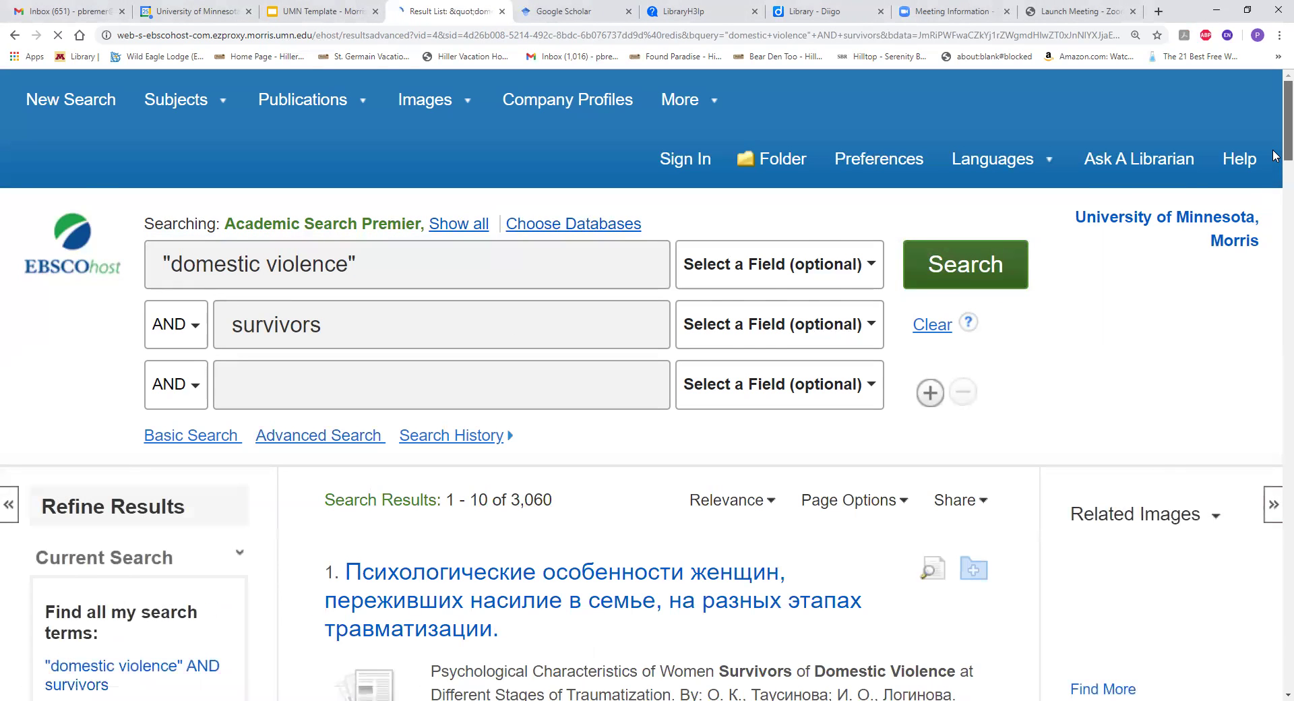
Examine the result list for "domestic violence" AND survivors, including the refine options, source types, subjects and full-text links.
scroll(1274, 162, "down", 4)
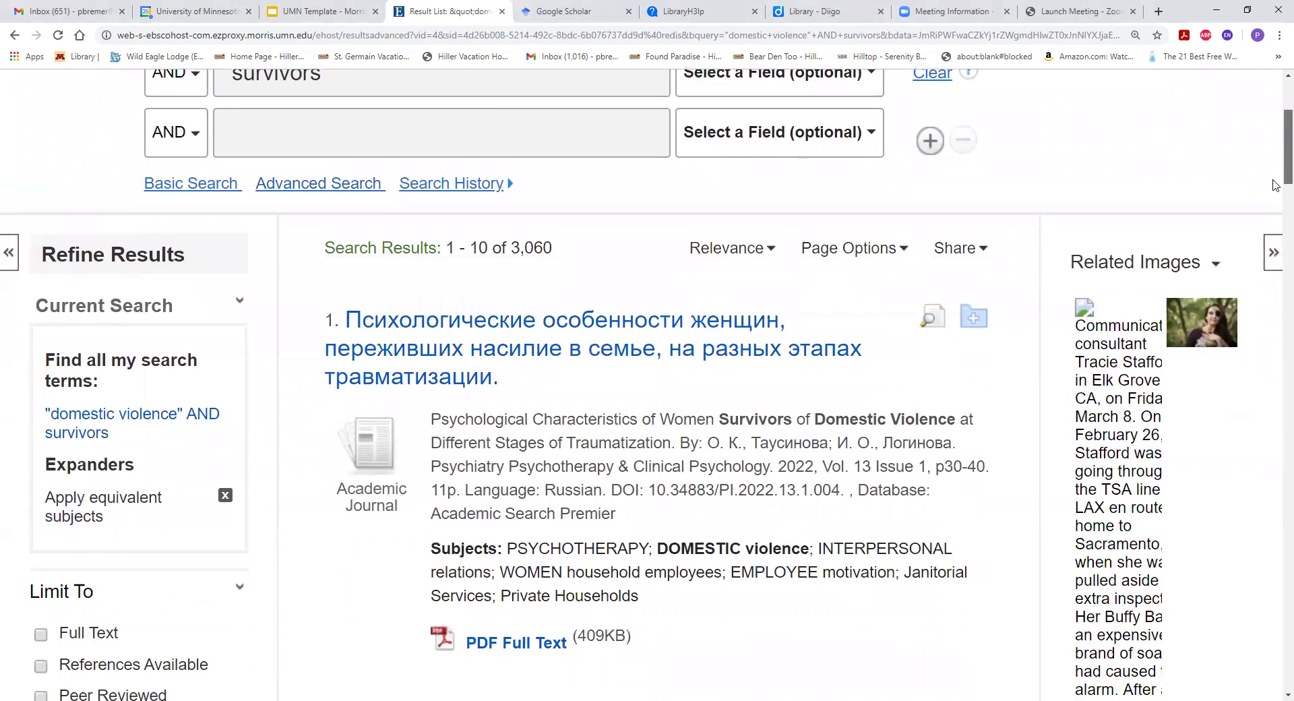
scroll(1274, 185, "down", 1)
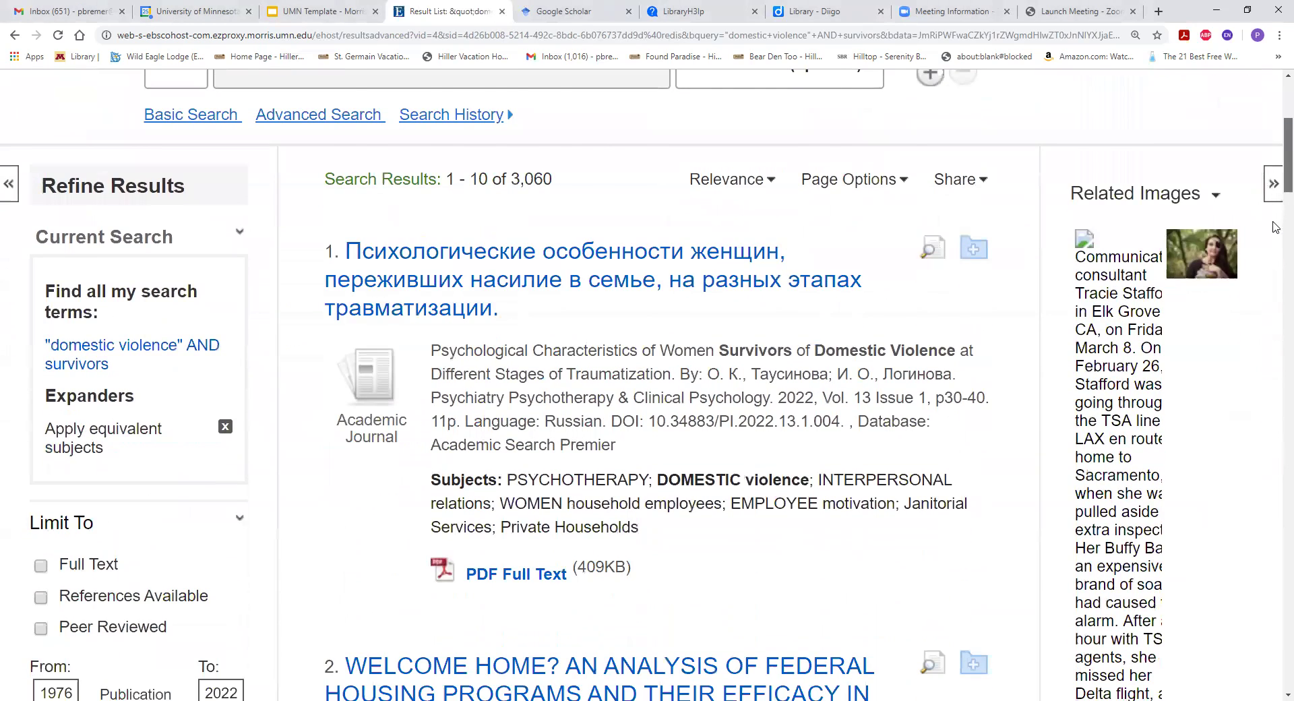
scroll(1274, 233, "down", 4)
scroll(1274, 249, "down", 4)
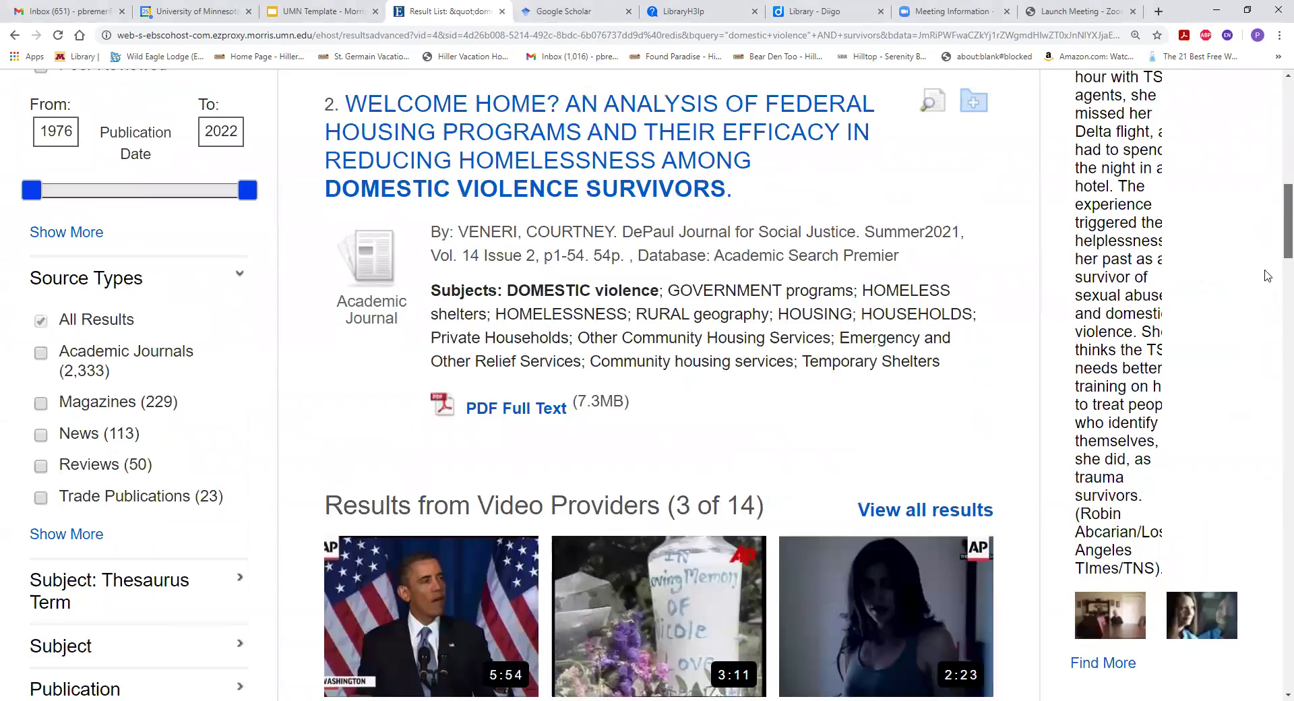
scroll(1264, 288, "down", 4)
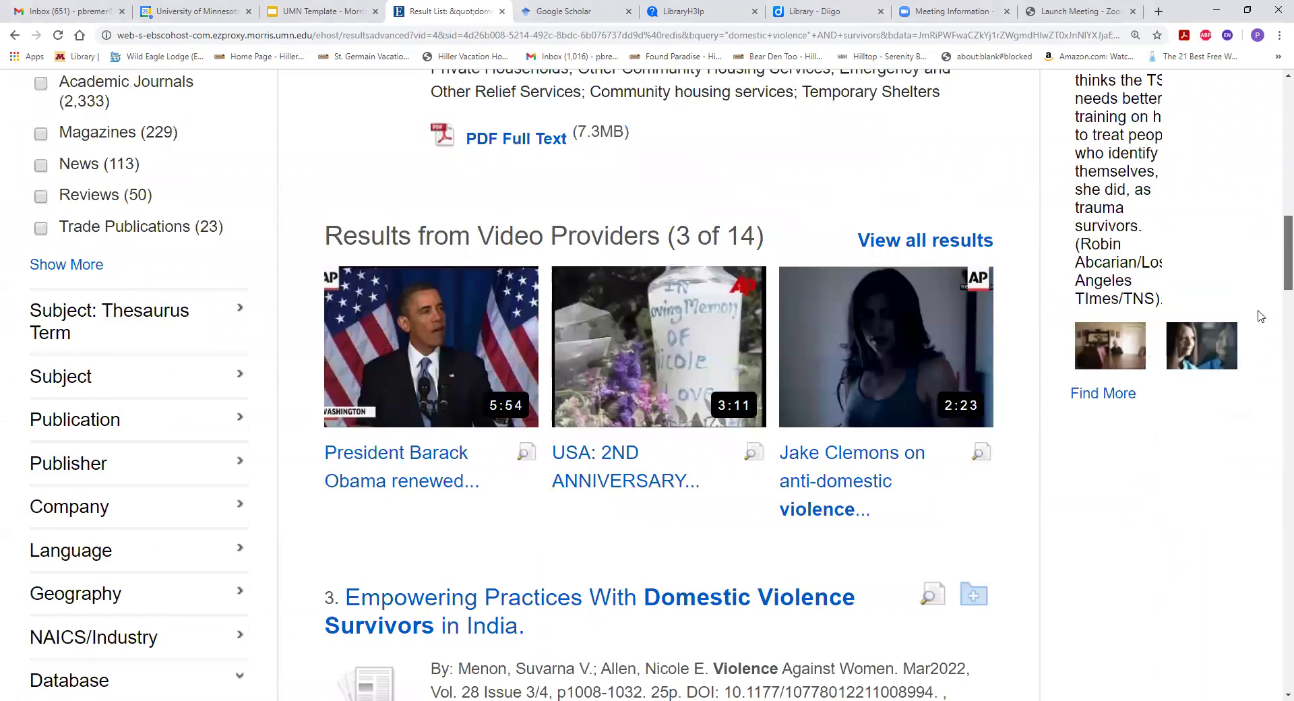
scroll(1259, 323, "down", 3)
scroll(1256, 340, "down", 3)
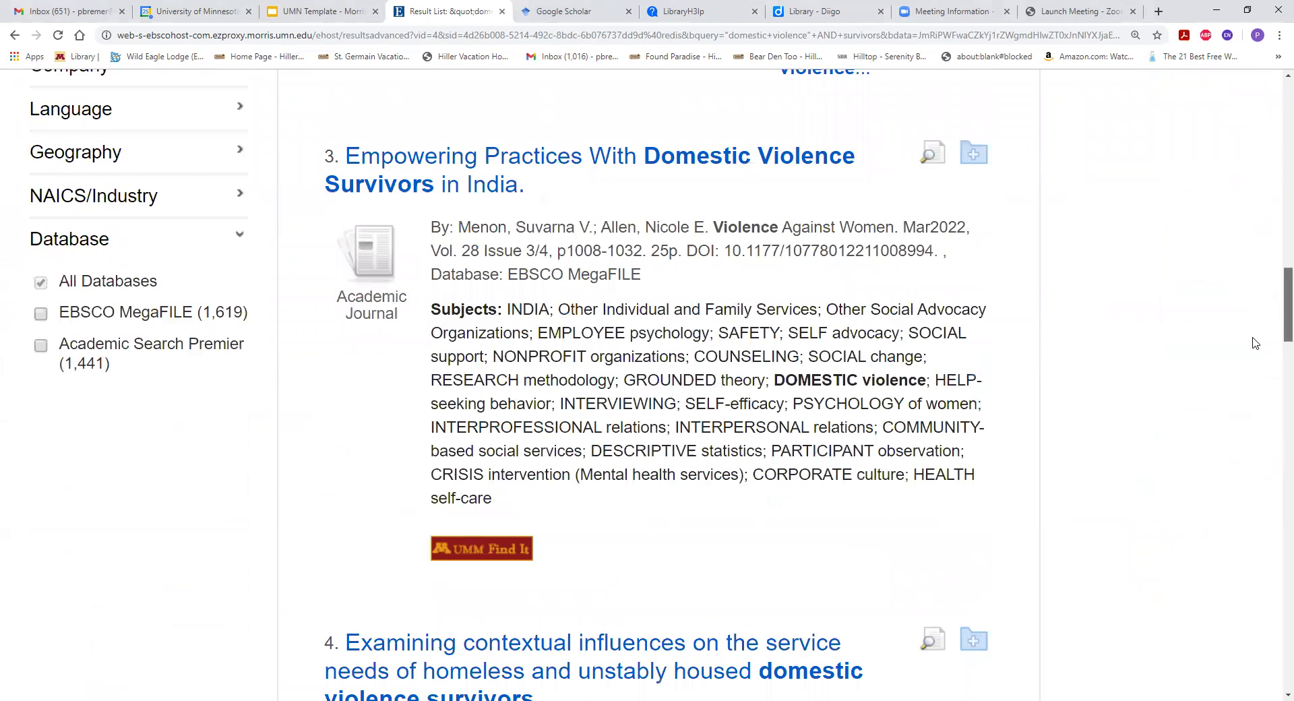
scroll(1261, 303, "up", 4)
scroll(1265, 253, "up", 6)
scroll(1274, 145, "up", 15)
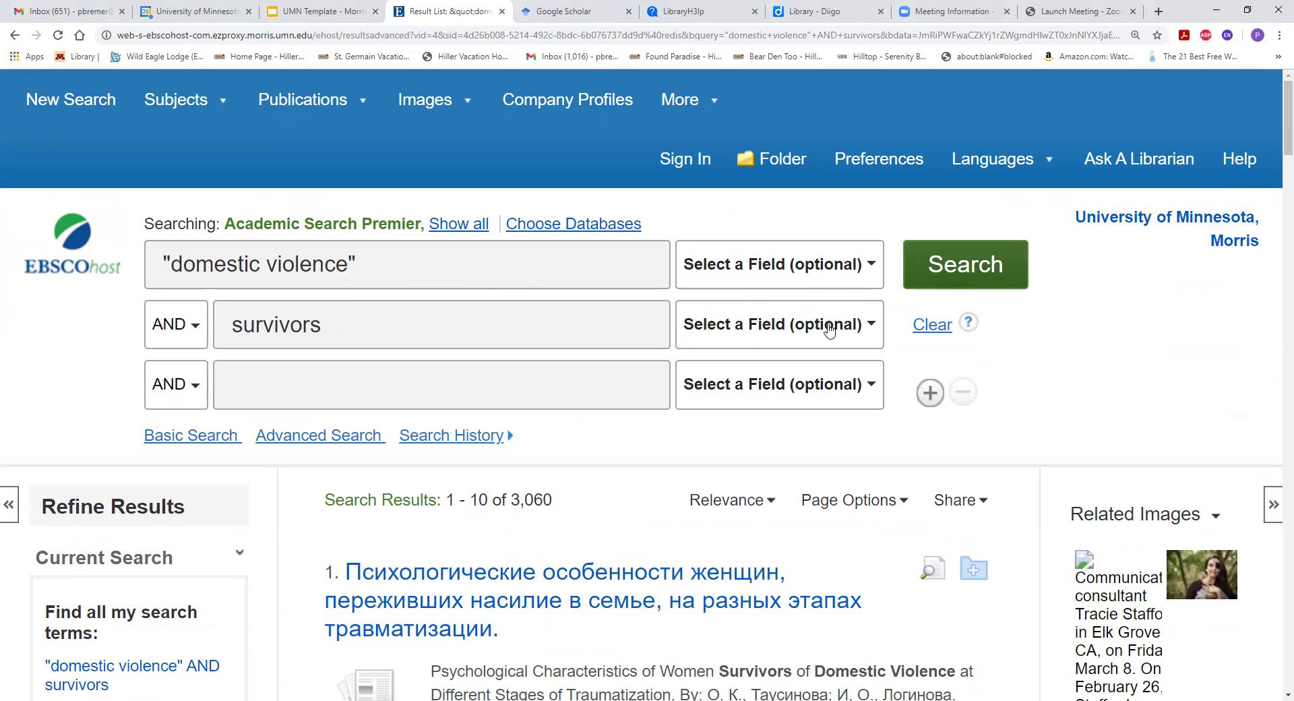
Restrict the "domestic violence" phrase to the TI Title field and rerun the search.
left_click(872, 269)
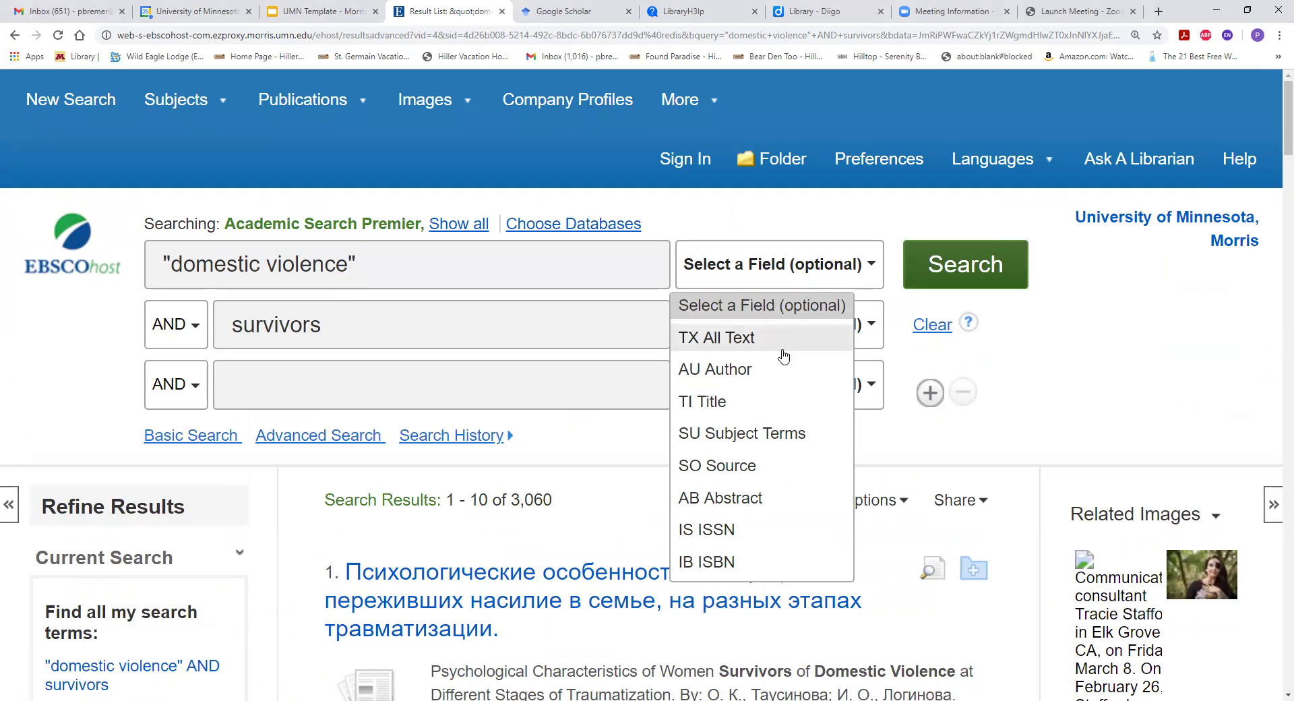
left_click(710, 403)
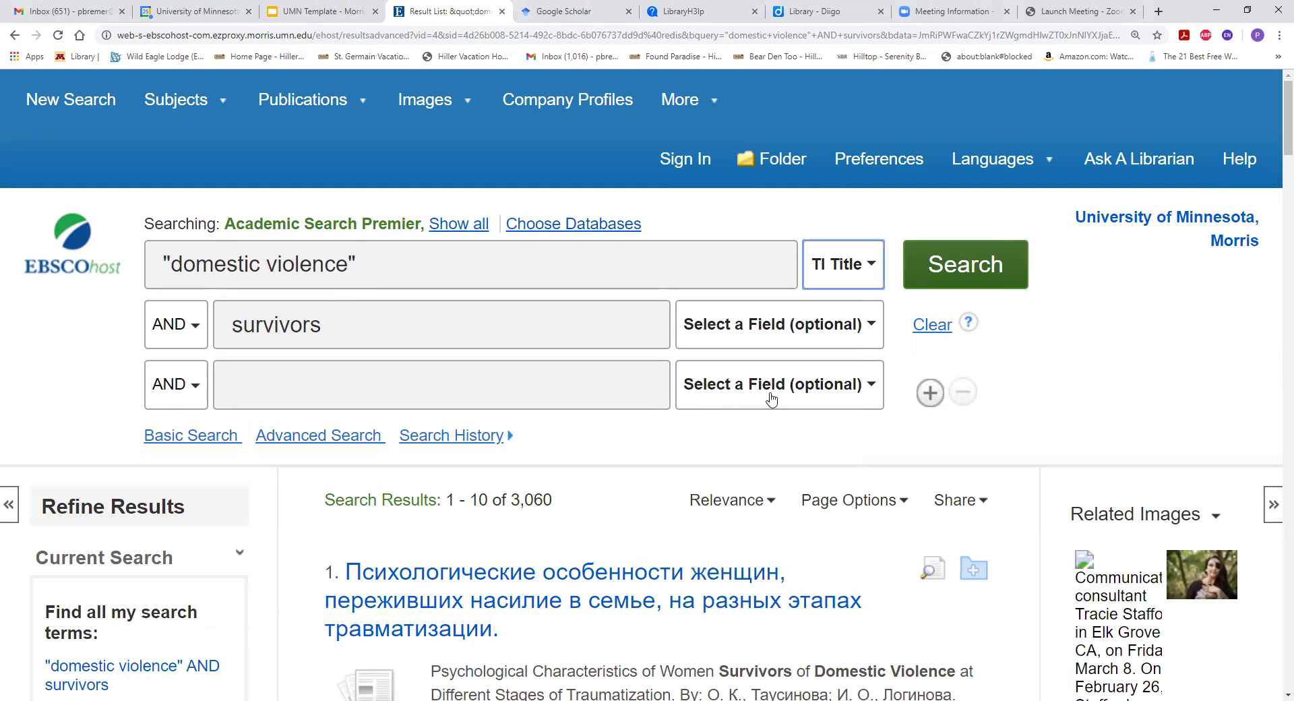
left_click(965, 268)
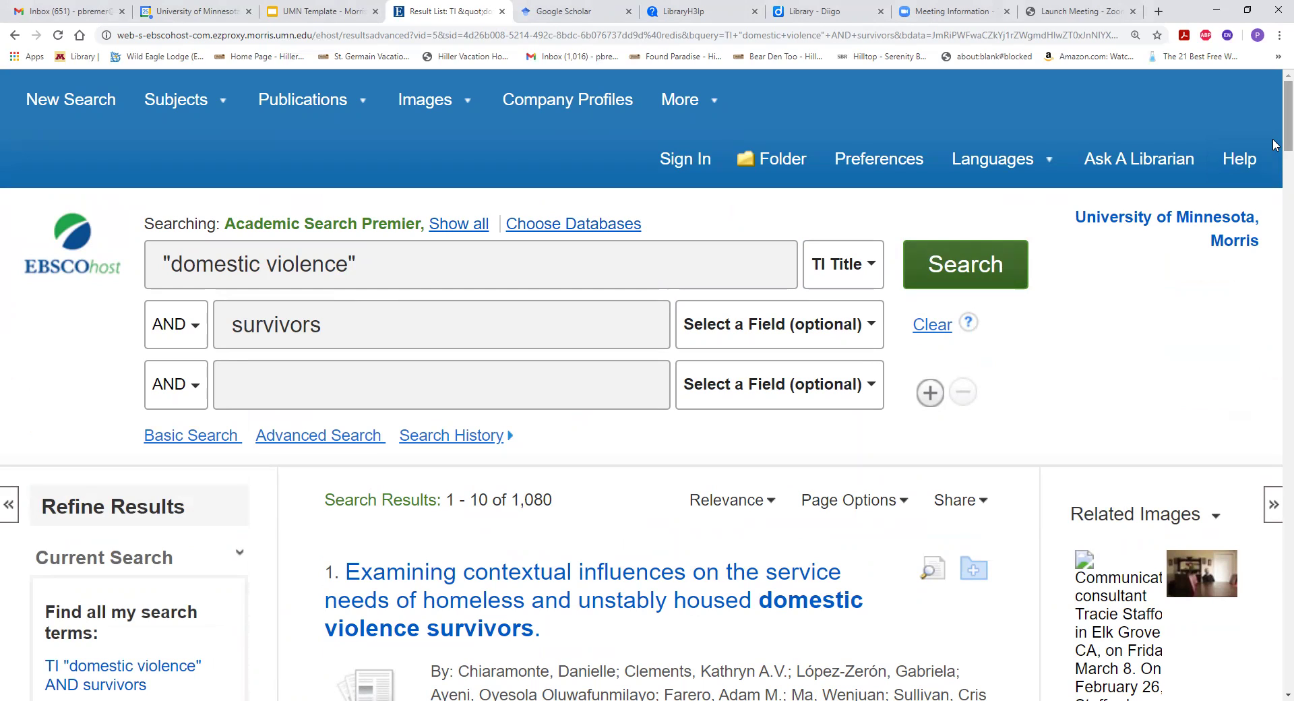
scroll(1274, 144, "down", 1)
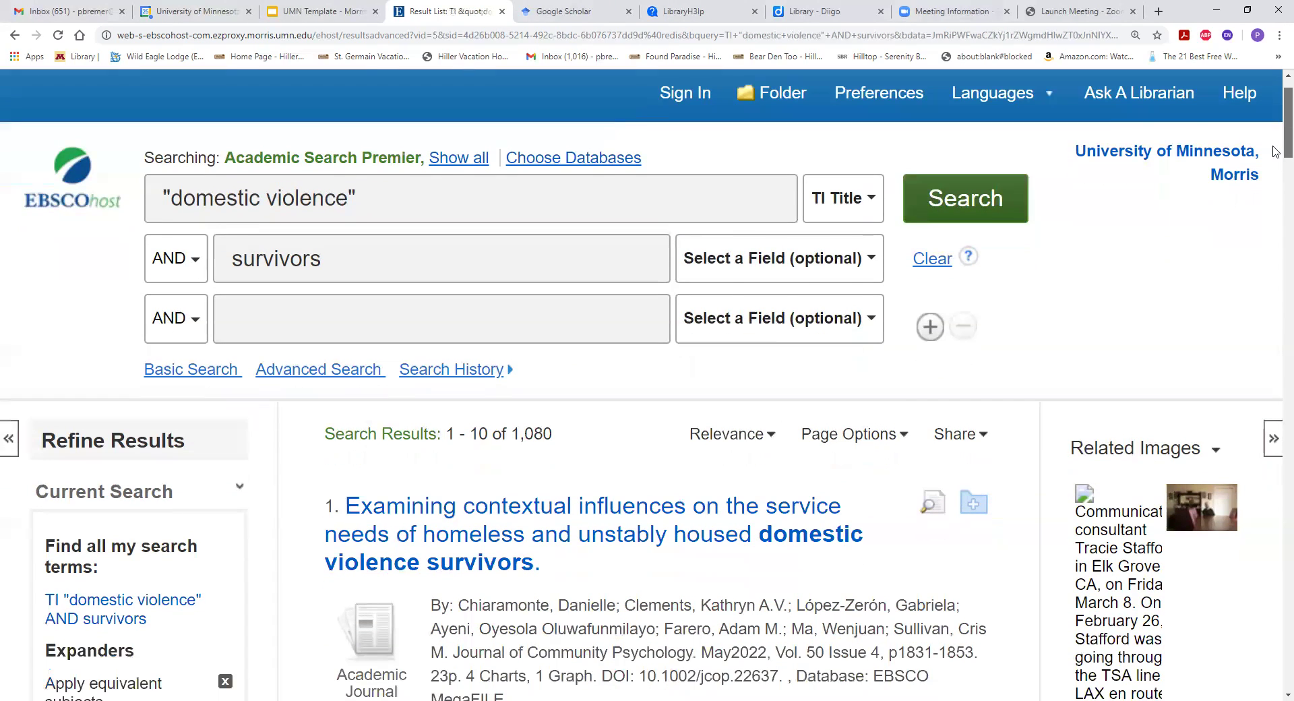
scroll(1273, 151, "down", 1)
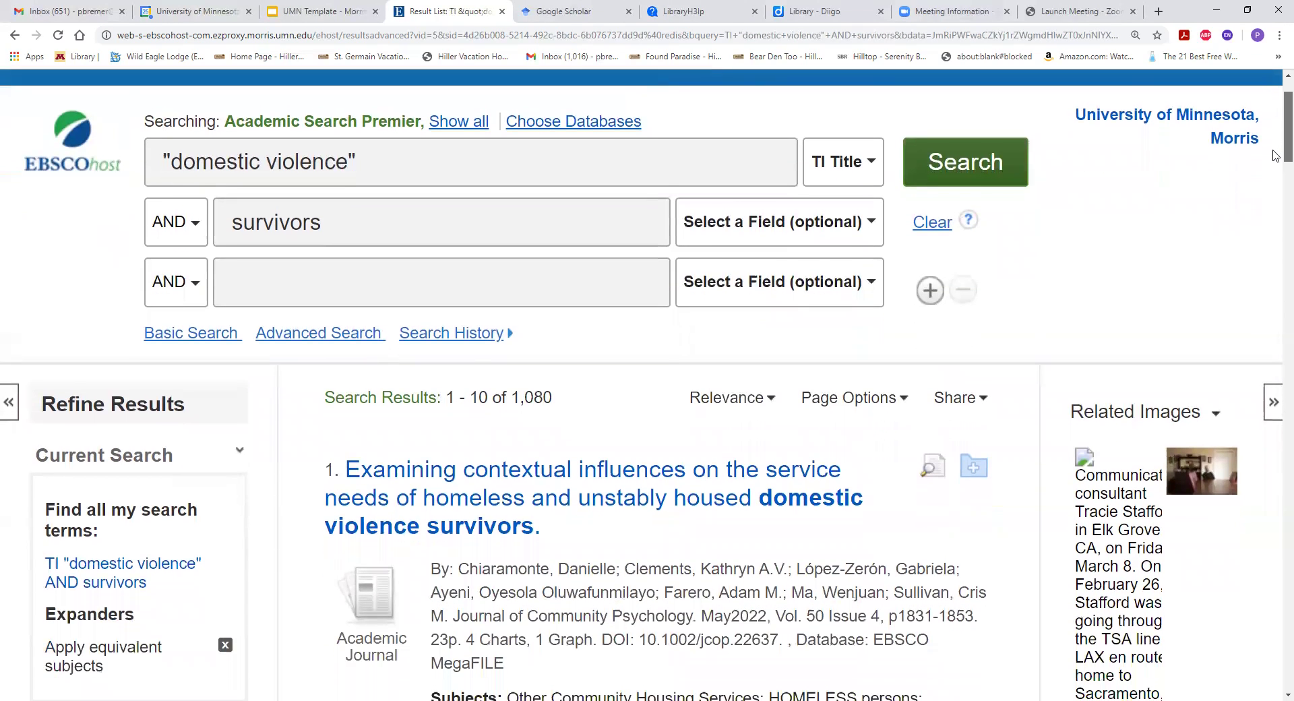
scroll(1274, 155, "down", 1)
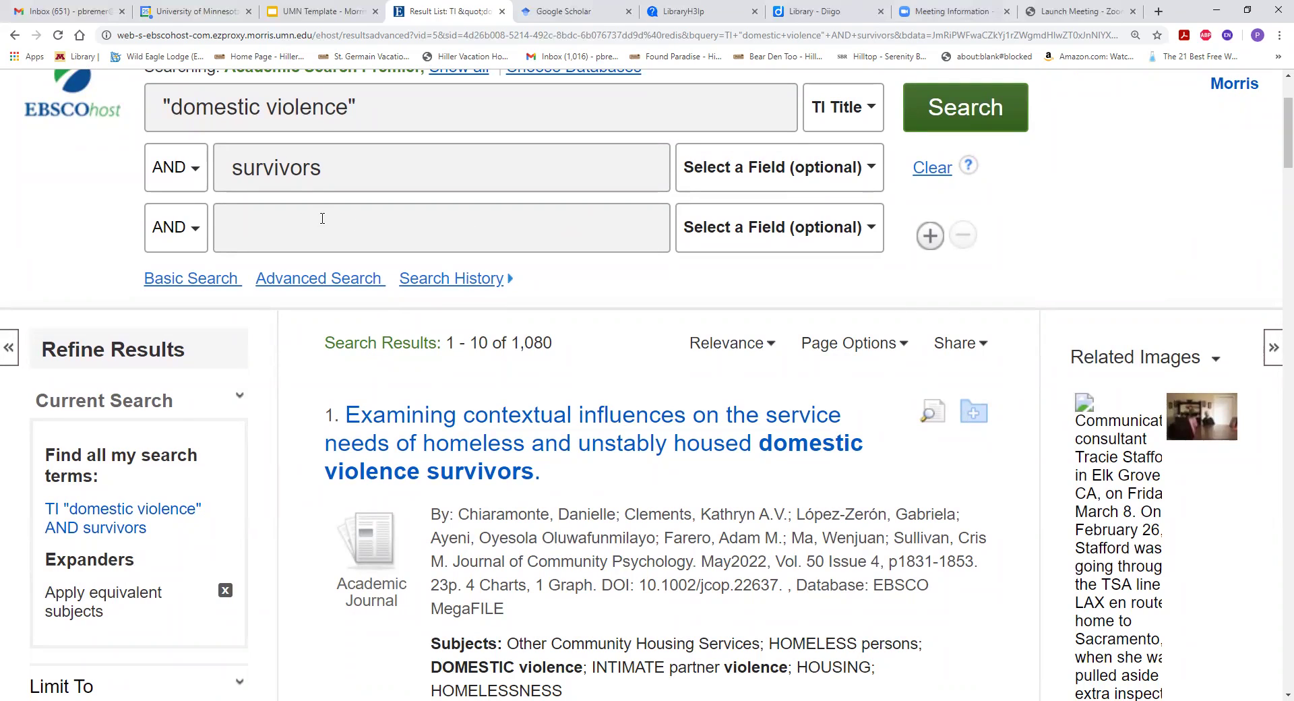
Change the second search row to OR "family violence" and enter survivors as the third term, joined by AND.
left_click(196, 172)
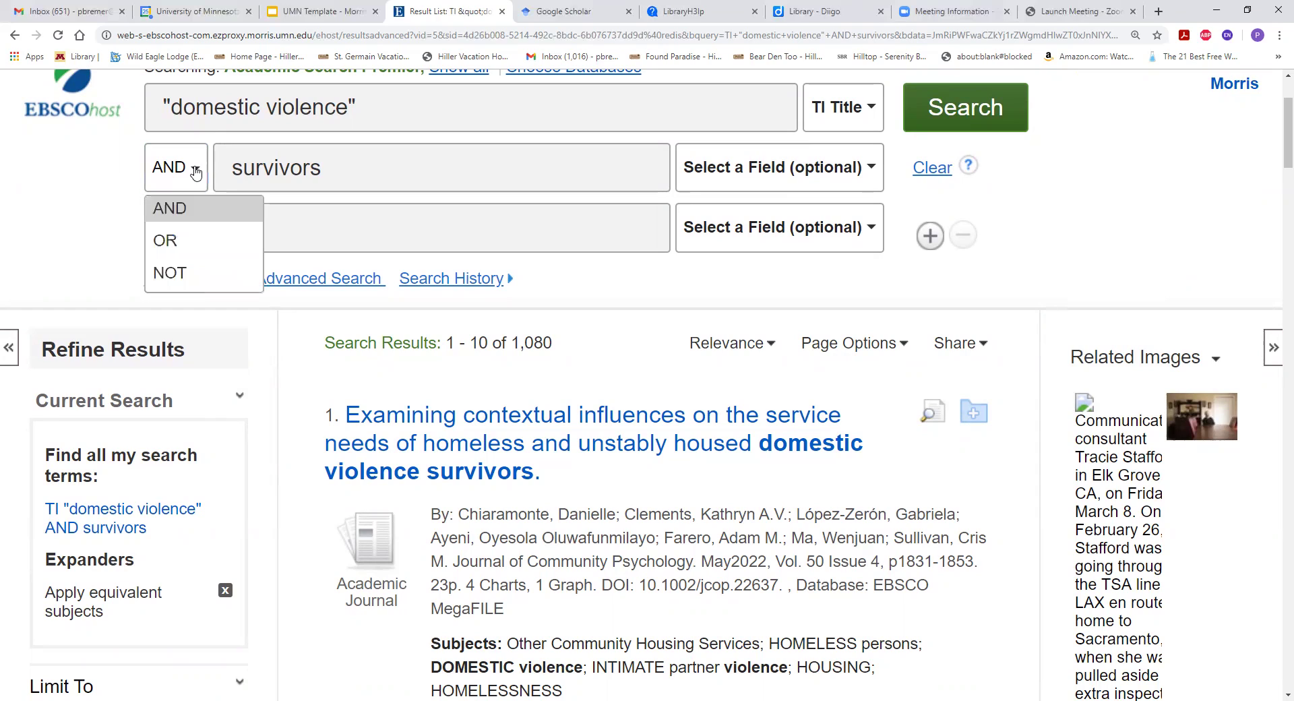
left_click(167, 241)
left_click_drag(305, 172, 218, 169)
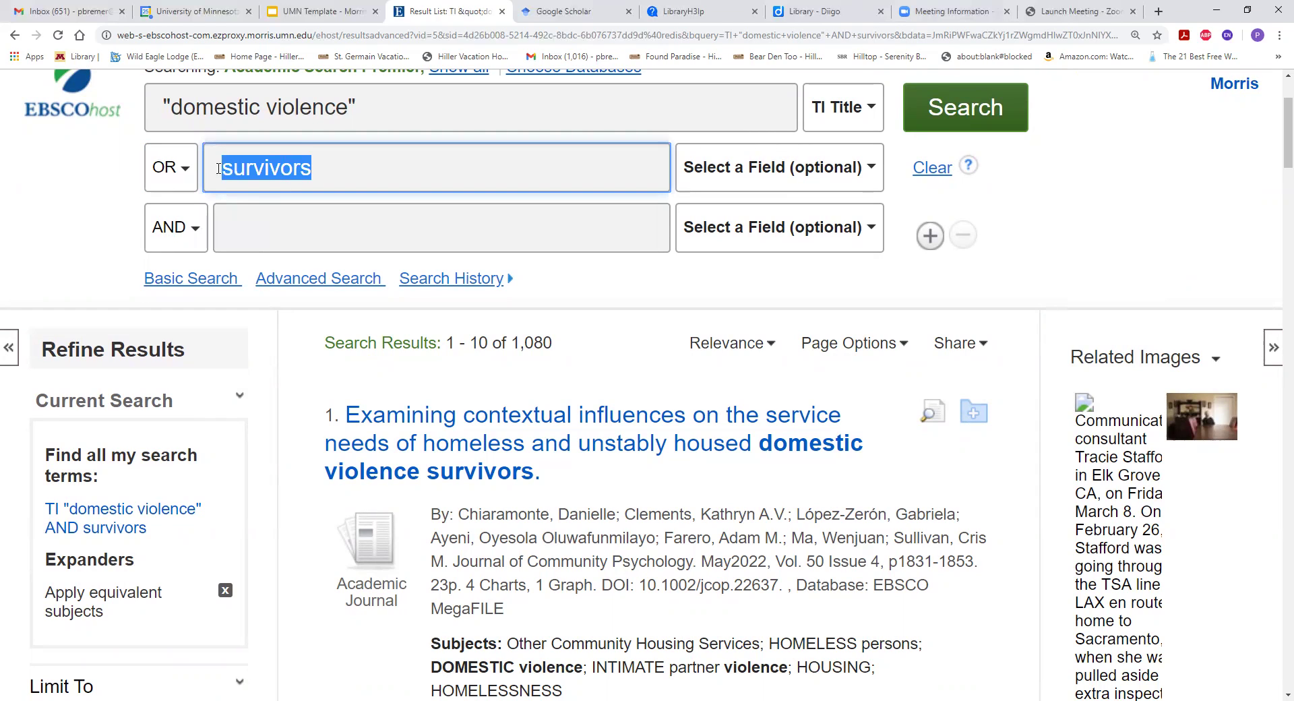
key("BackSpace")
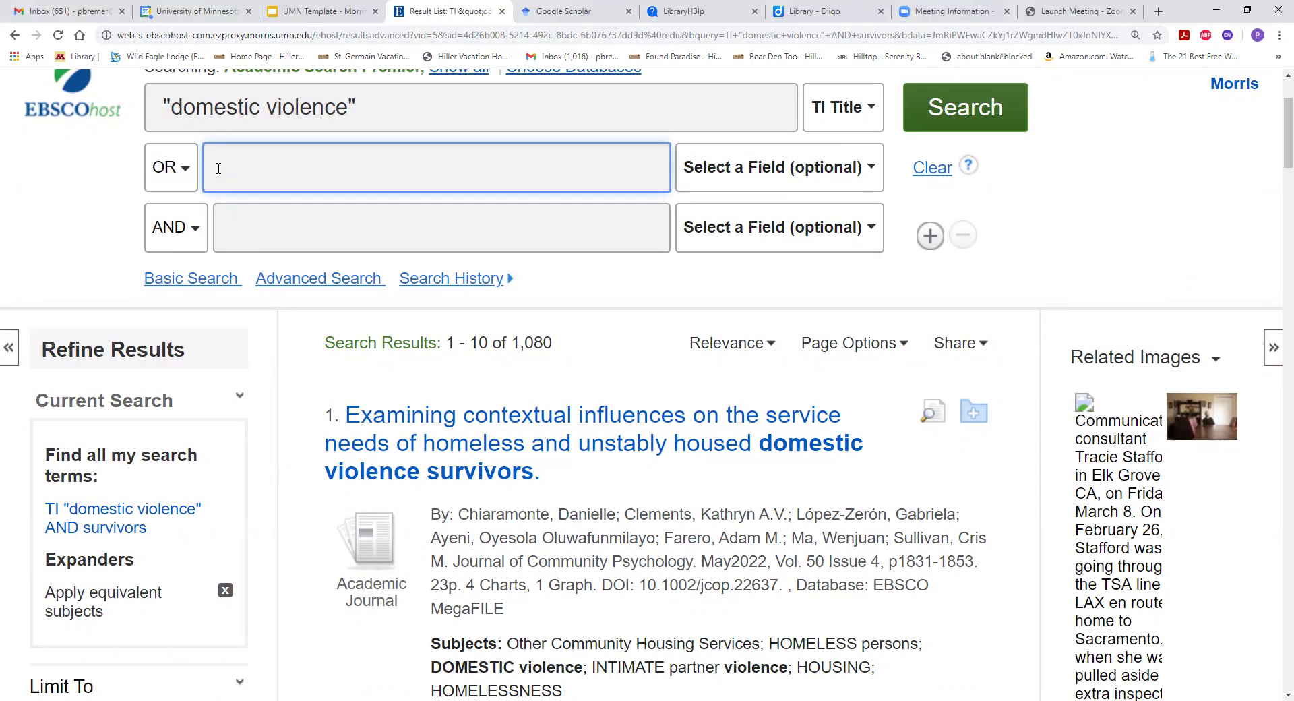
type("\"family viol")
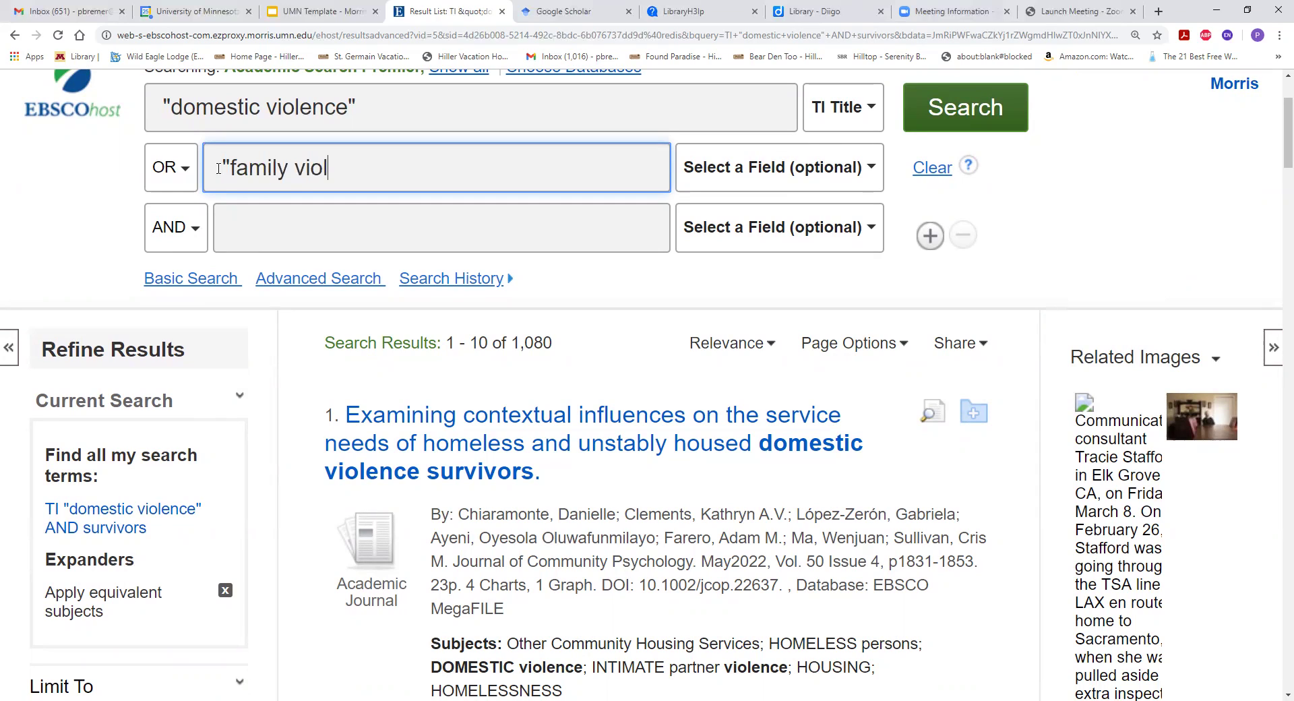
type("ence\"")
left_click(310, 242)
type("s")
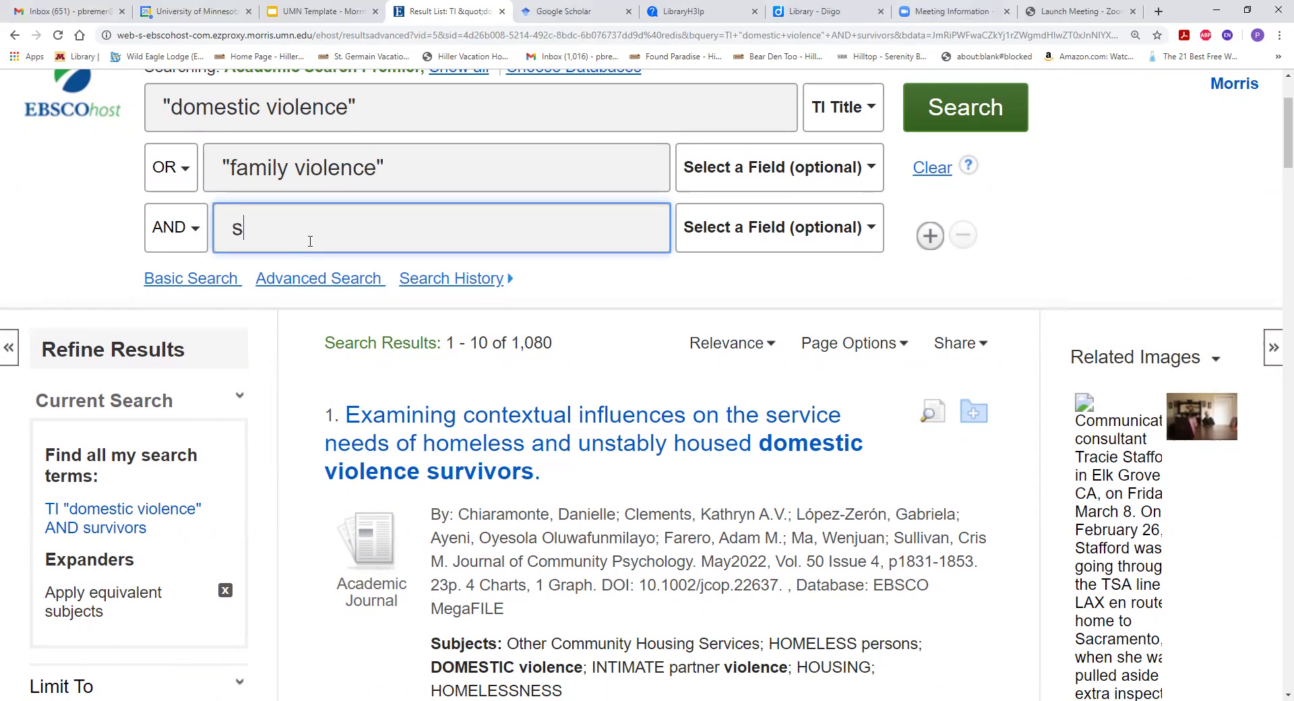
type("urvivors")
Restrict the "family violence" phrase to the TI Title field and rerun the search.
left_click(714, 181)
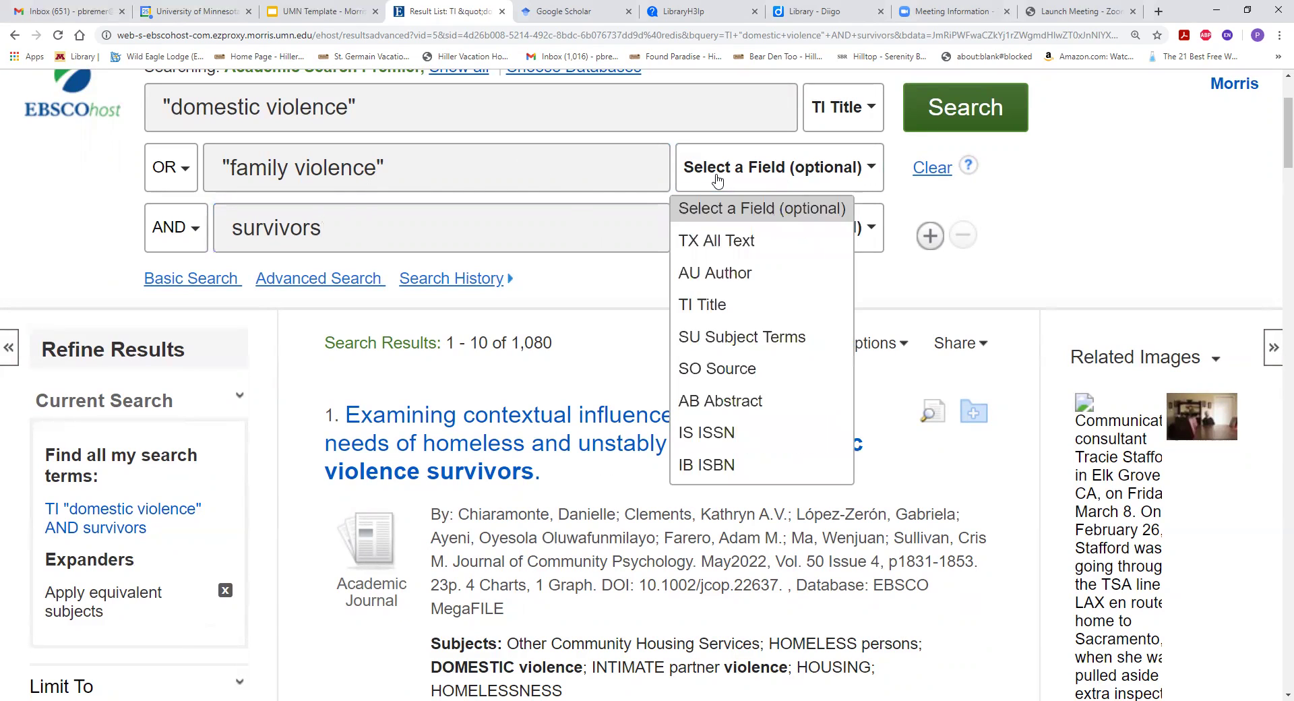
left_click(709, 306)
left_click(981, 114)
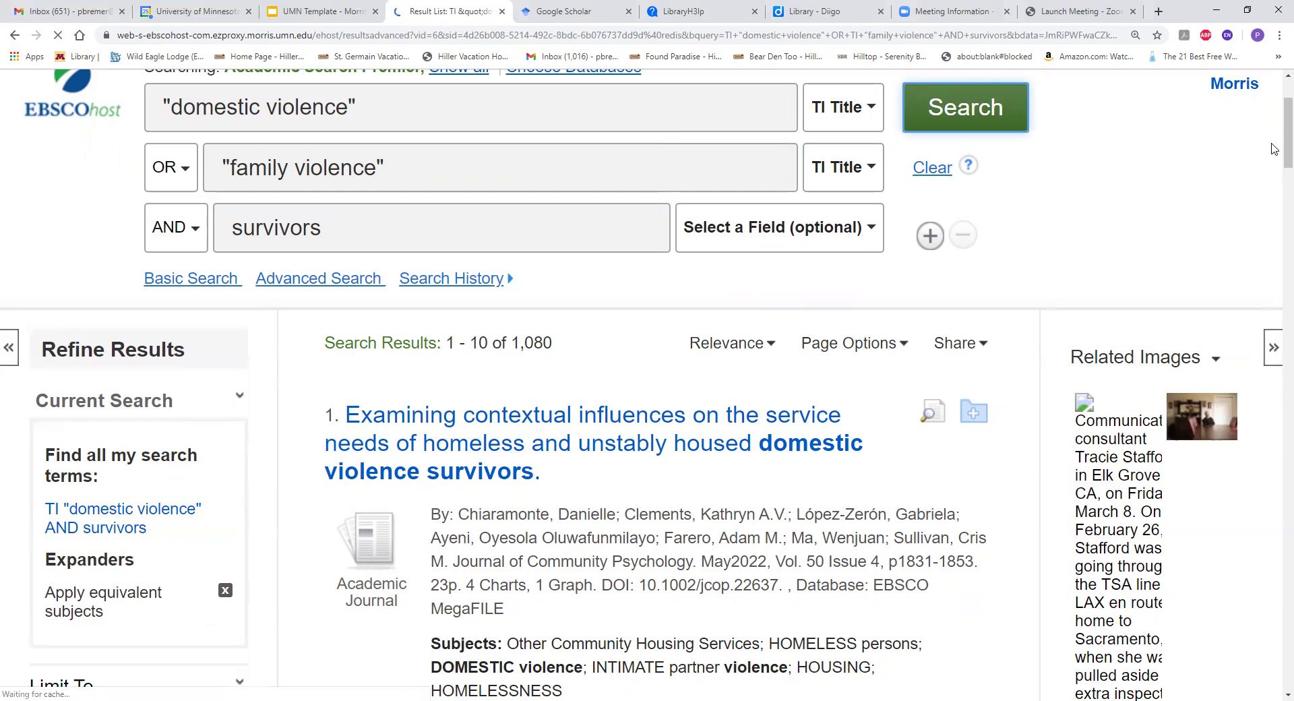
Remove the title-field restriction from both the "domestic violence" and "family violence" phrases and rerun the search.
scroll(1275, 153, "down", 1)
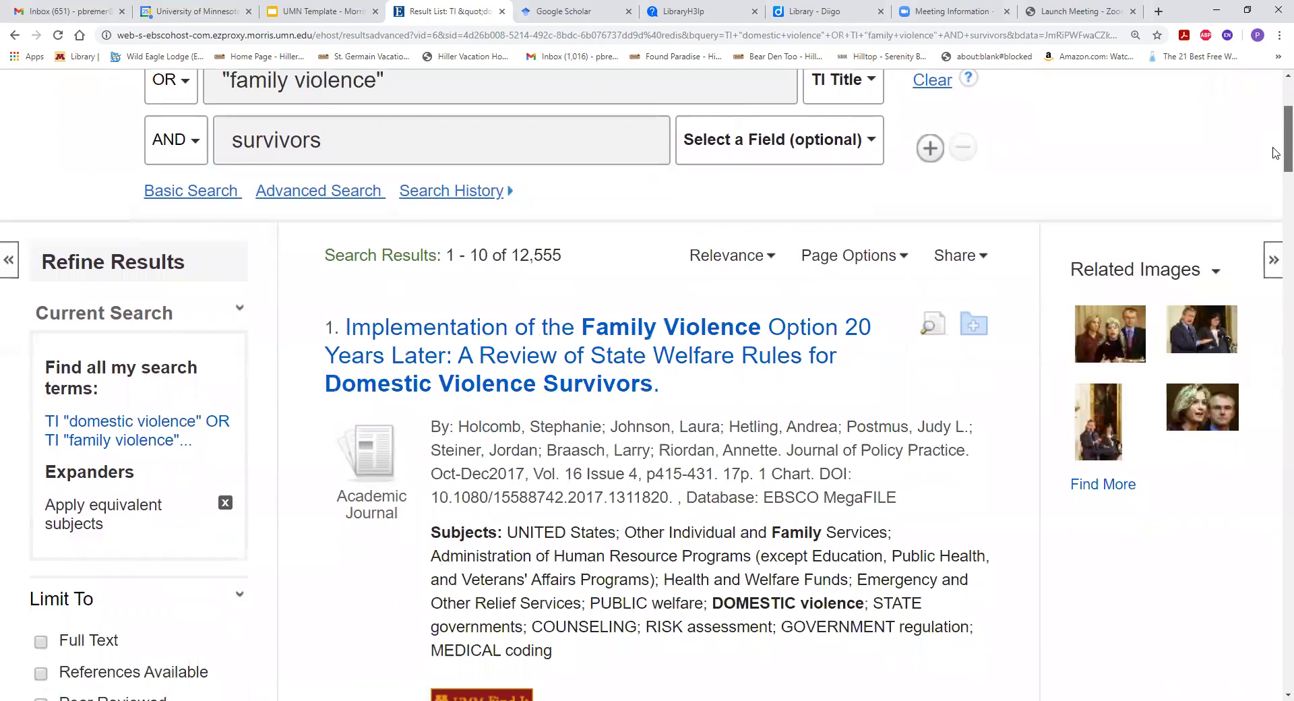
scroll(1276, 152, "down", 5)
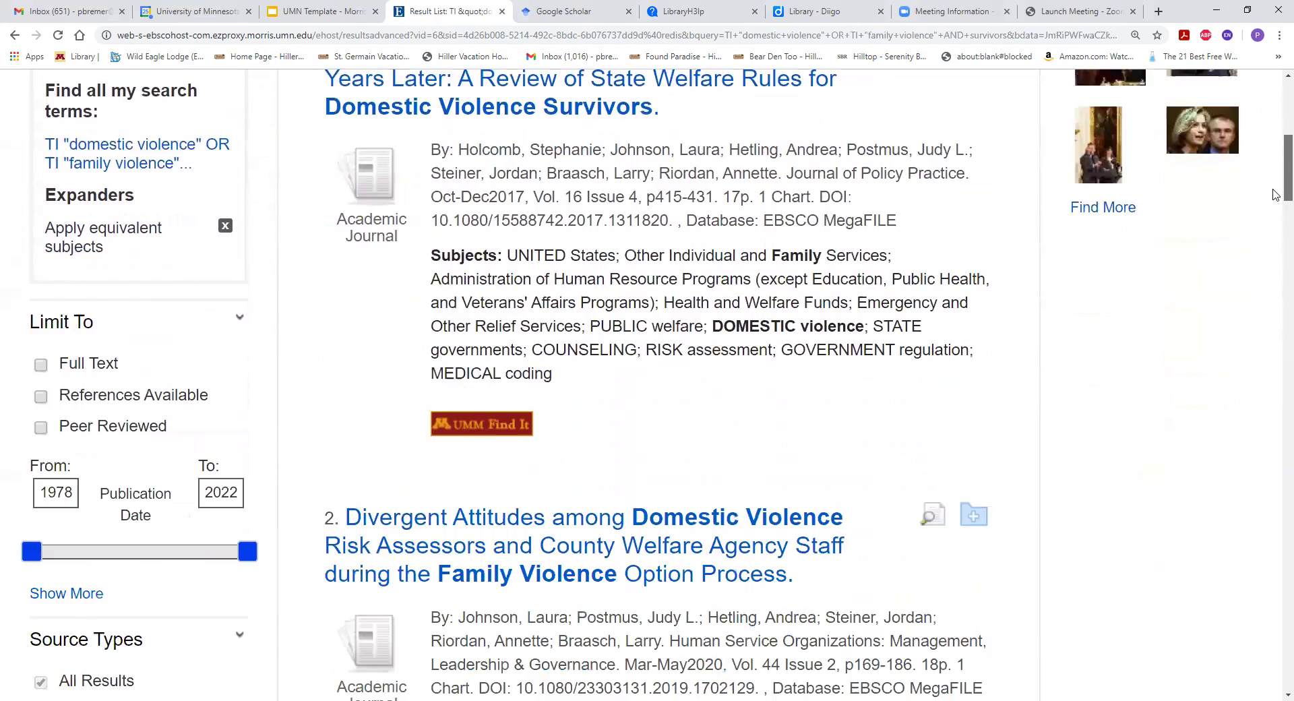
scroll(1271, 232, "down", 5)
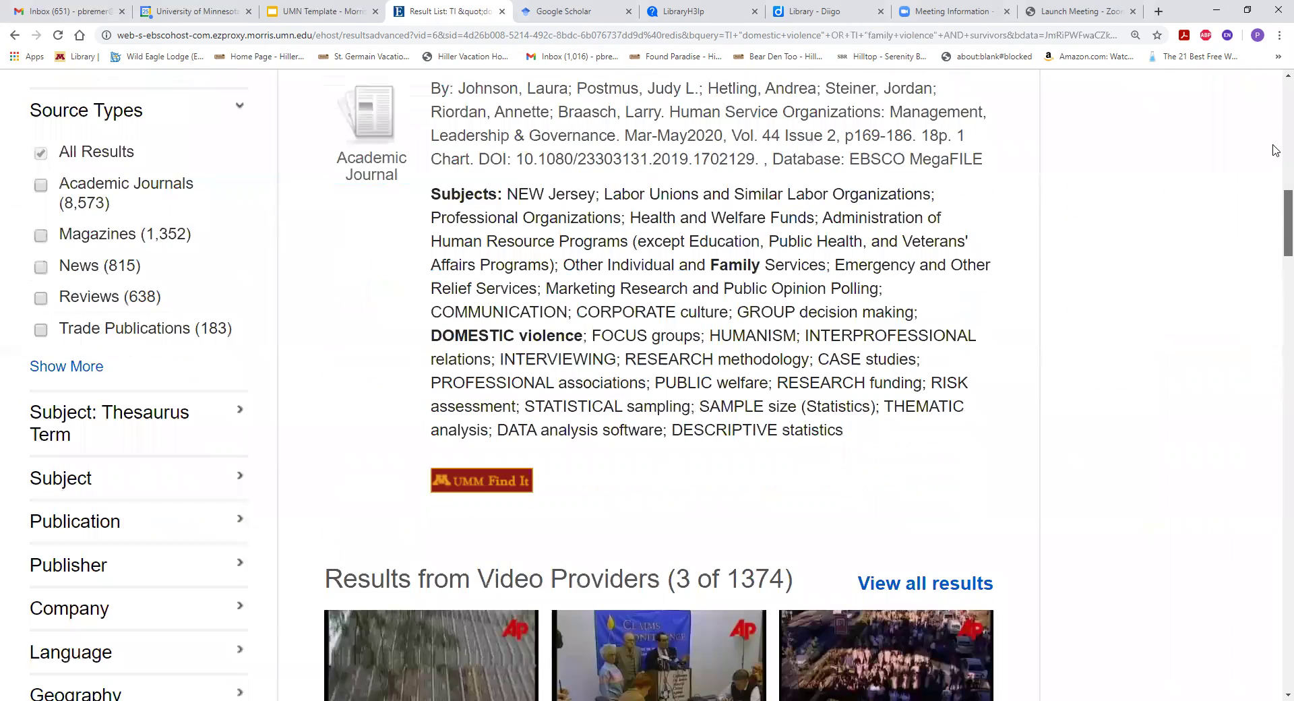
scroll(1276, 132, "up", 10)
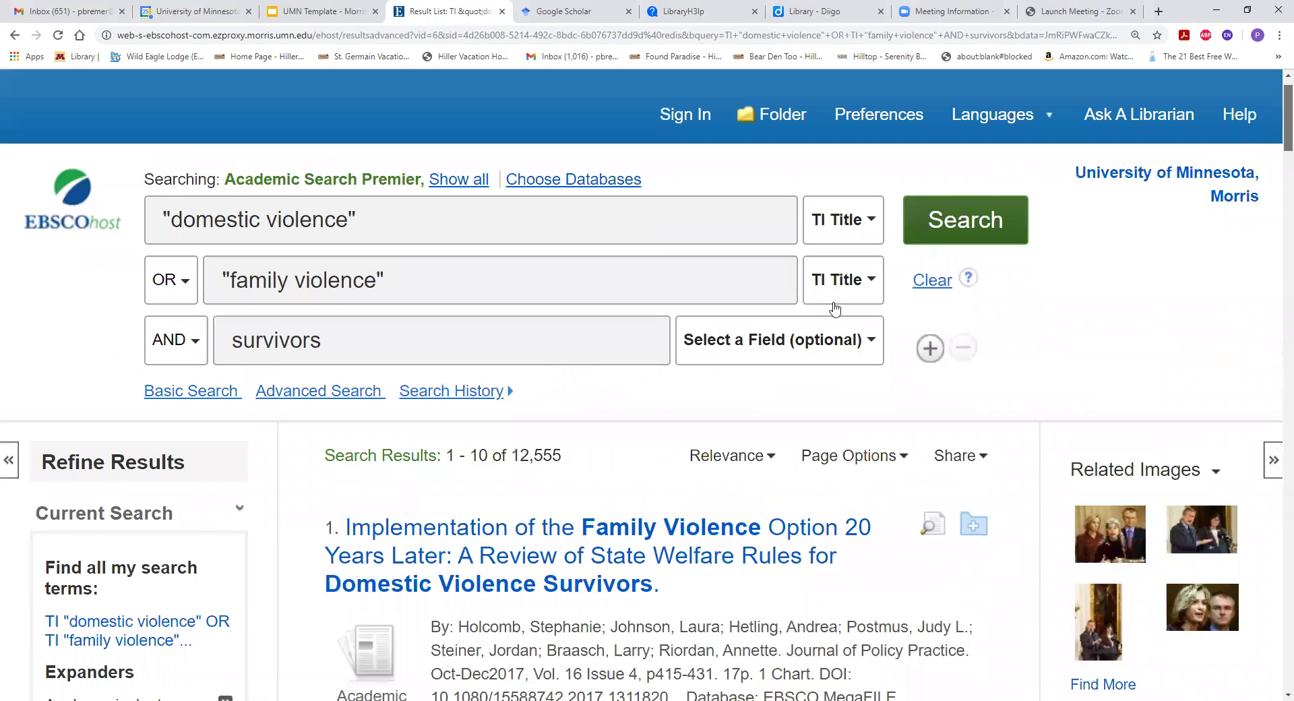
scroll(839, 306, "up", 1)
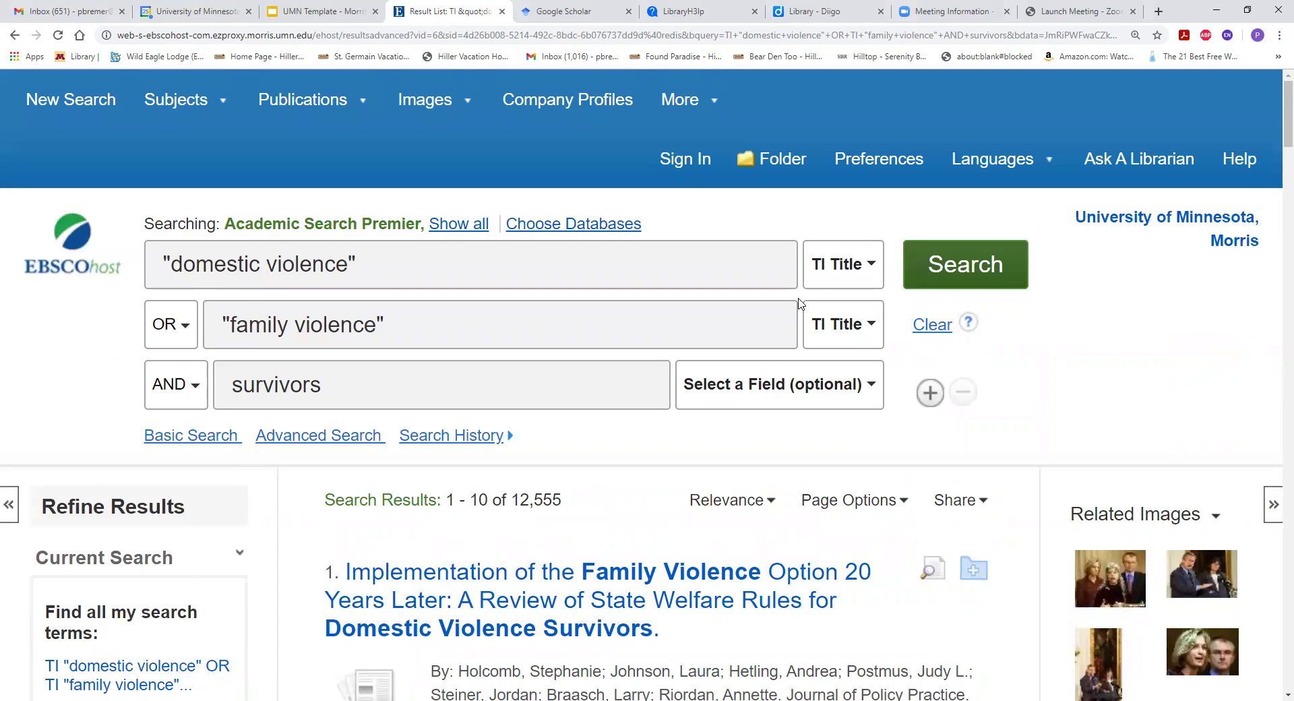
left_click(868, 275)
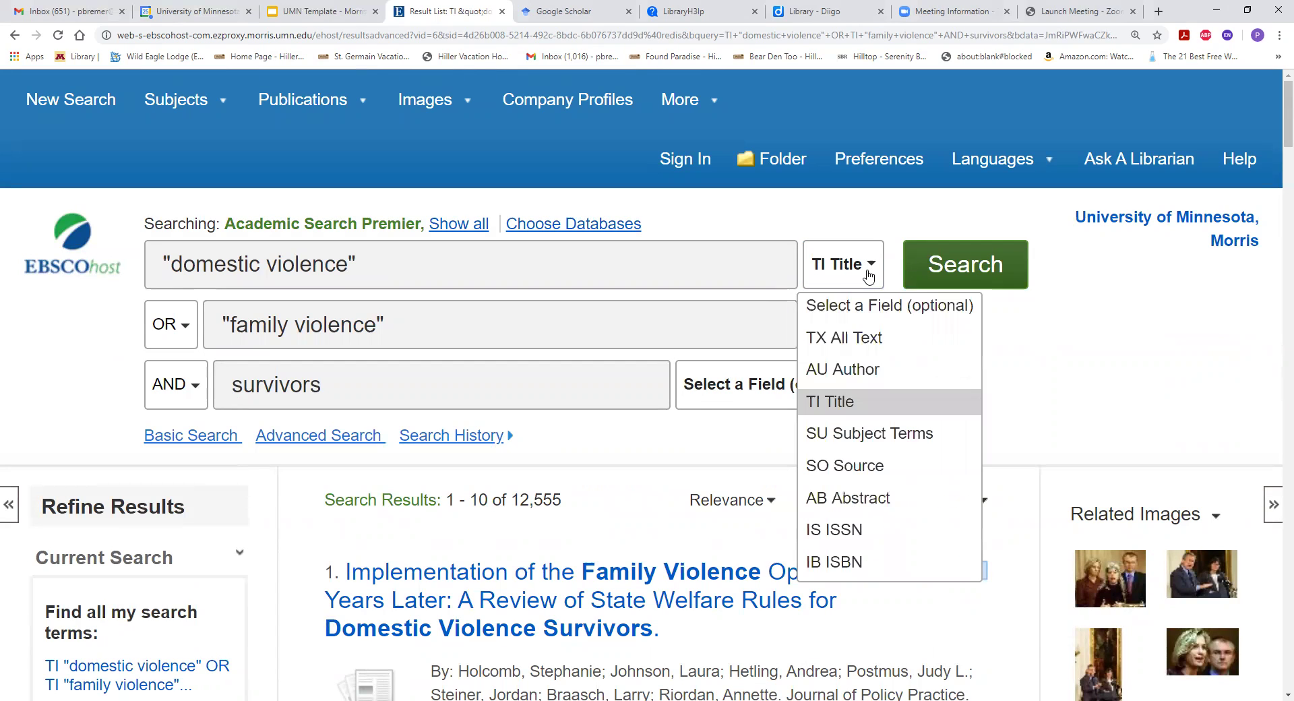
left_click(857, 309)
left_click(846, 326)
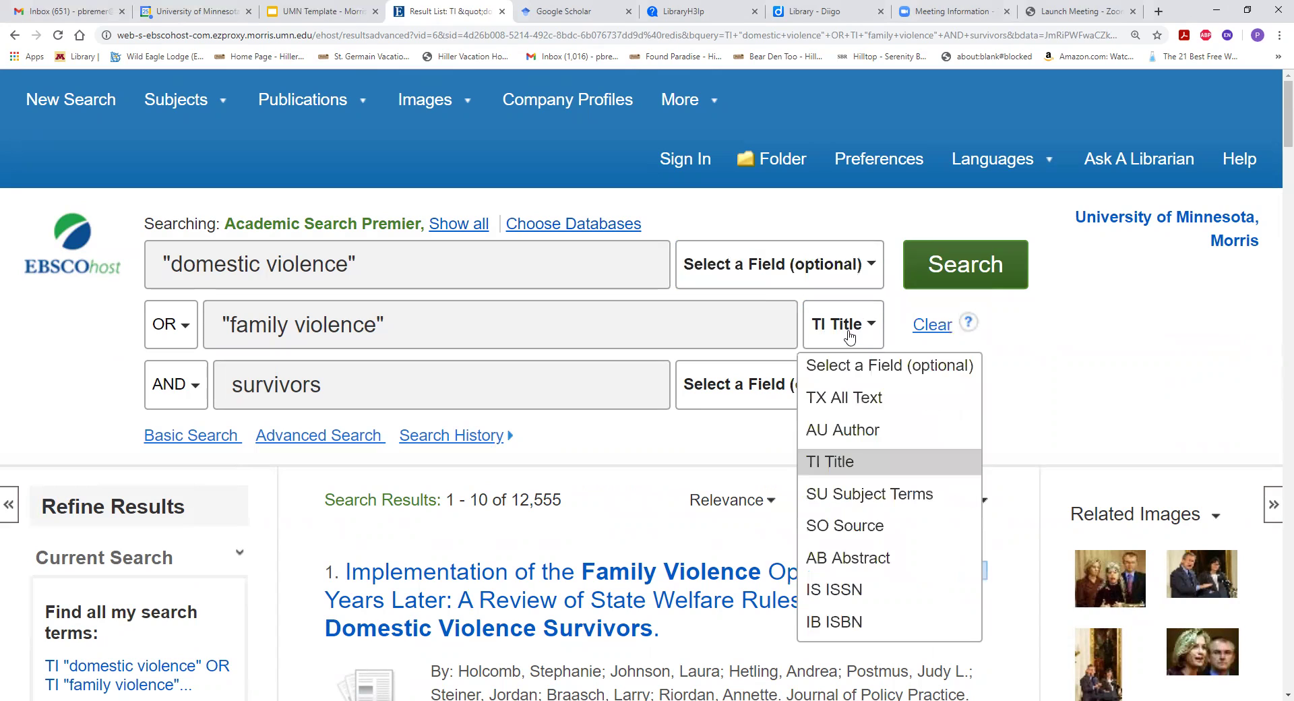
left_click(842, 374)
left_click(969, 273)
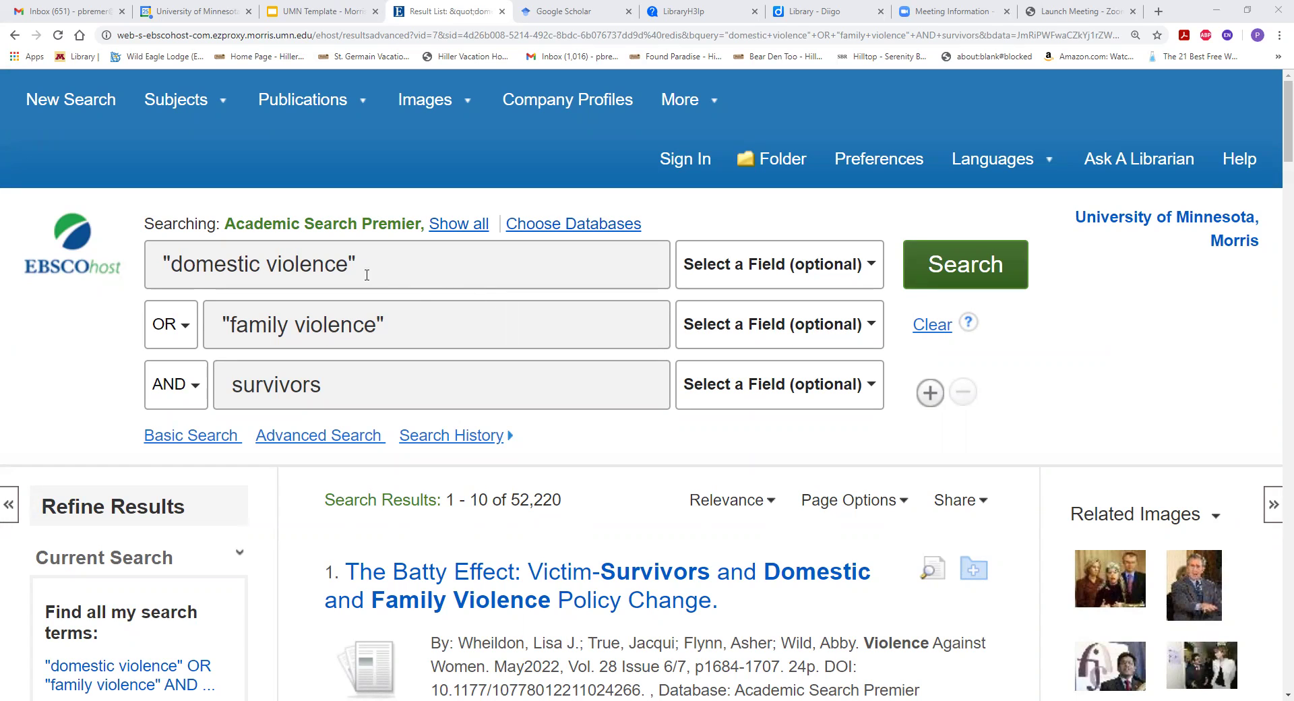
Change the second search row to AND trauma and replace the third term with support.
left_click(187, 329)
left_click(176, 364)
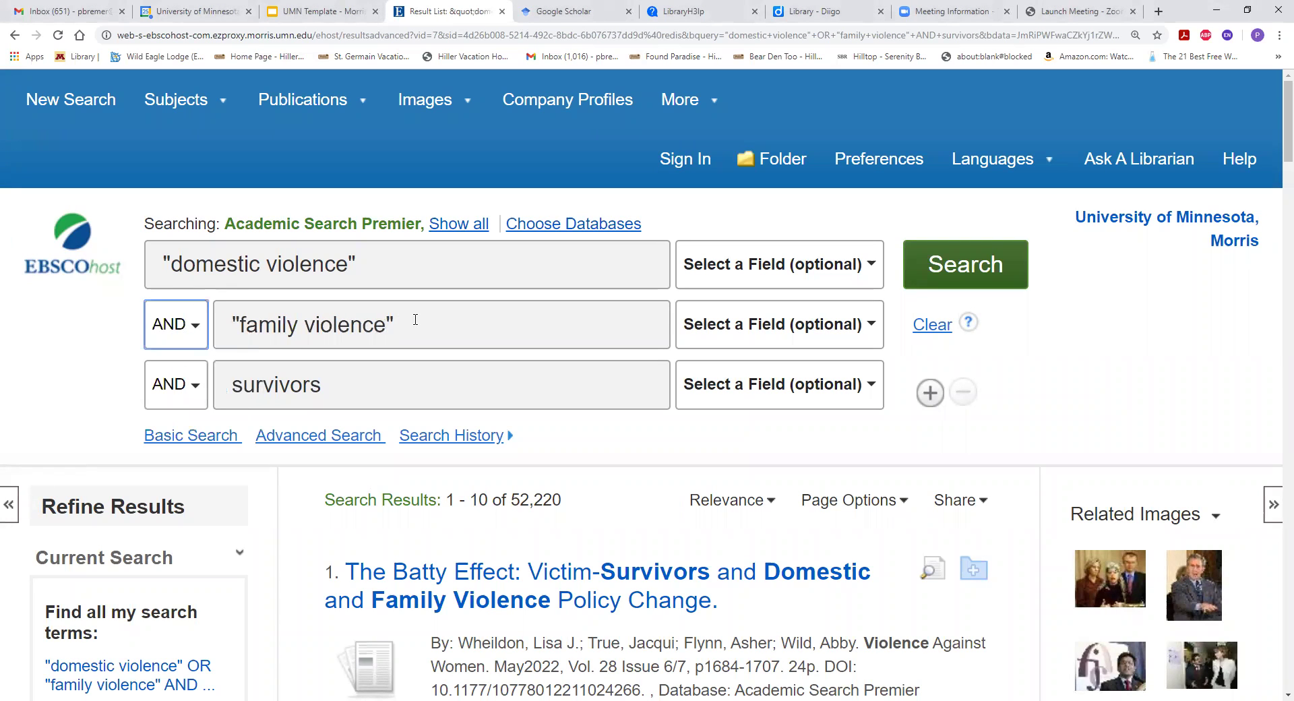
left_click_drag(416, 319, 217, 321)
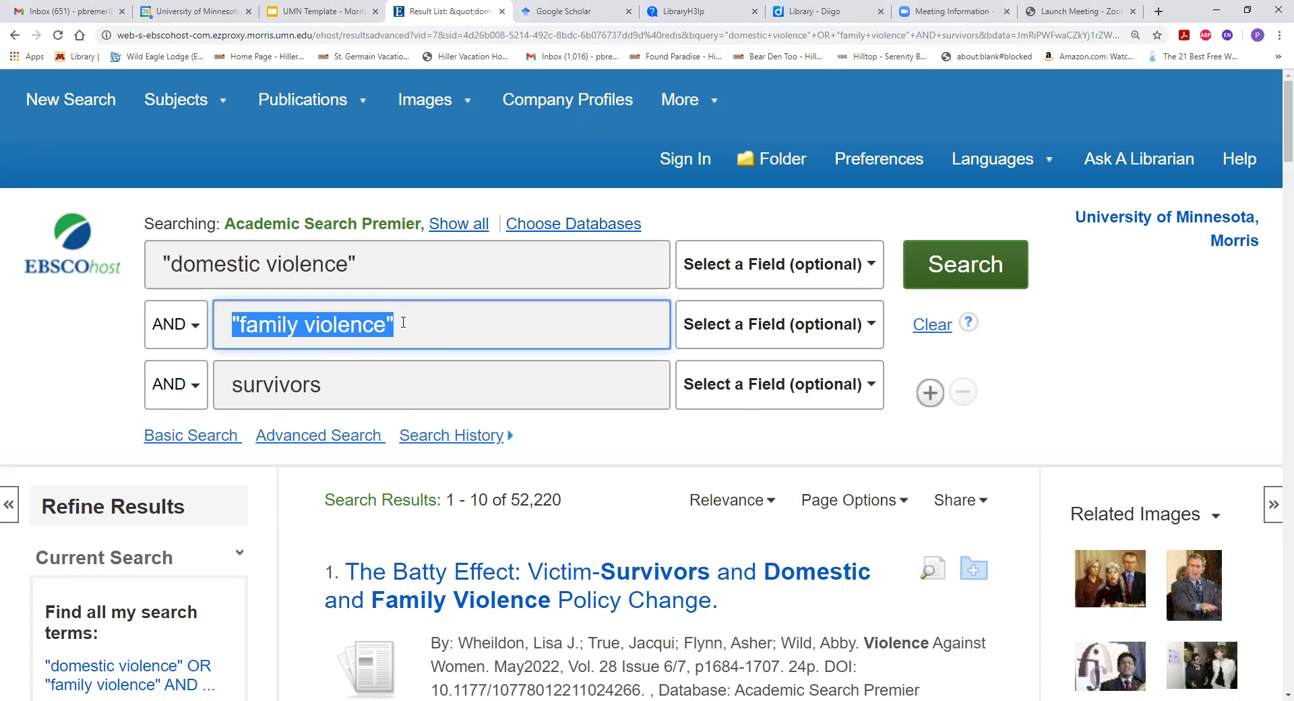
key("BackSpace")
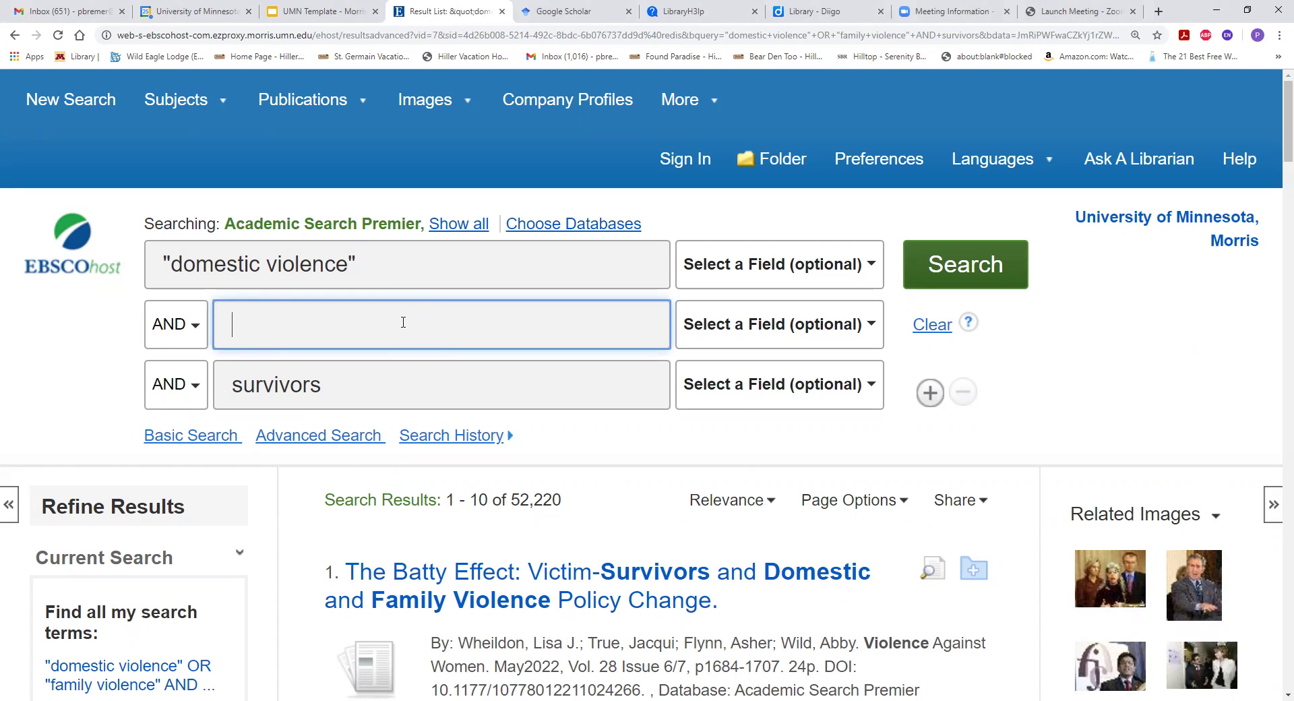
type("trauma")
left_click_drag(353, 384, 209, 388)
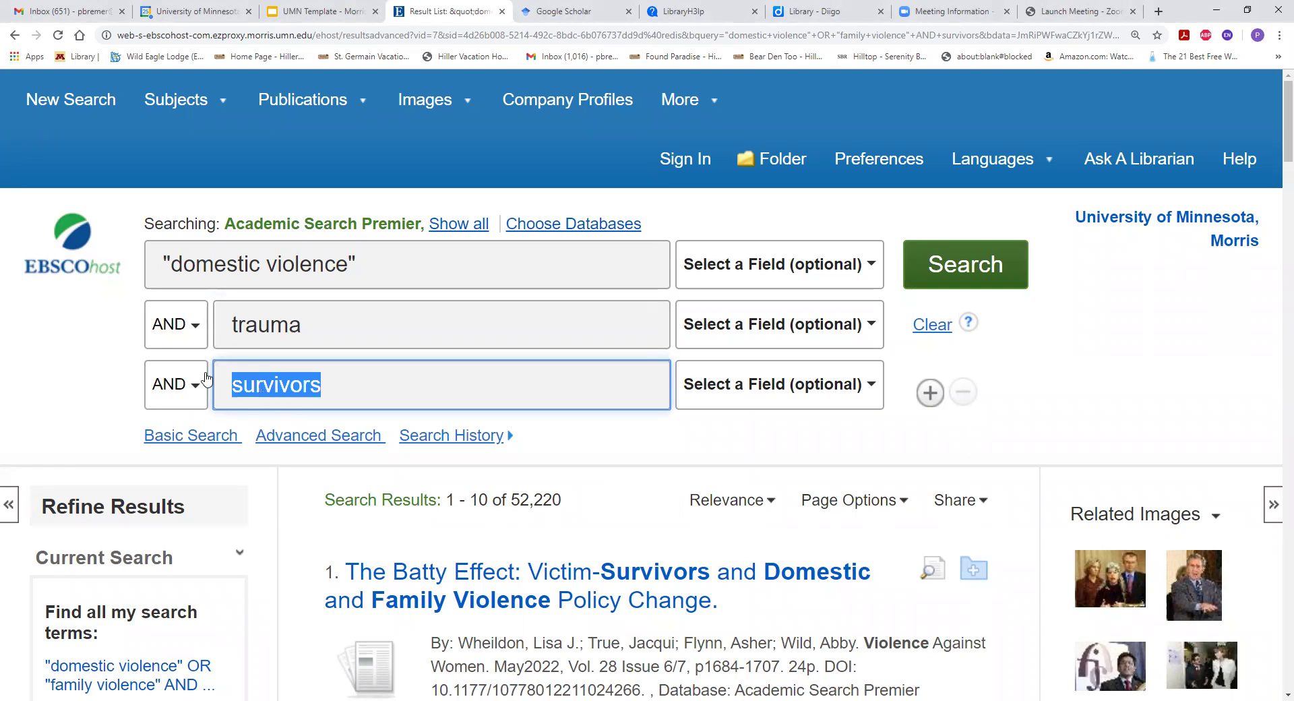
type("support")
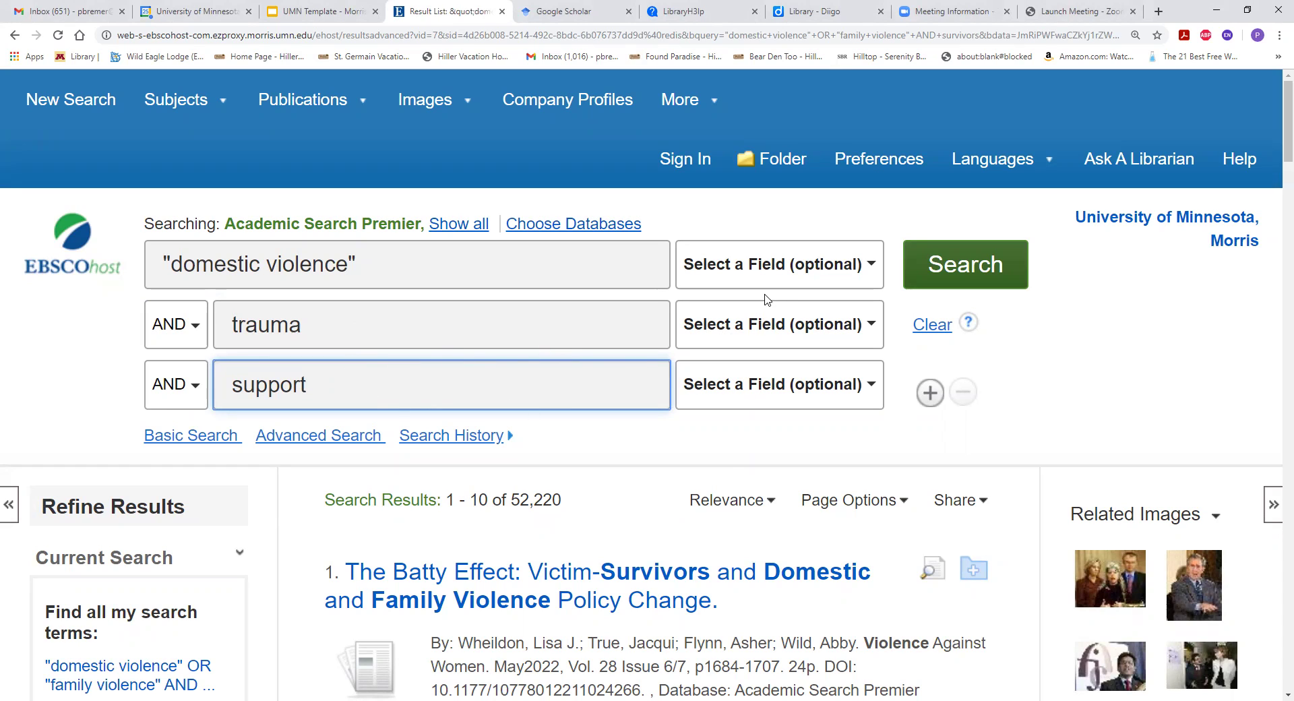
Limit "domestic violence" to the TI Title field and run the search with trauma and support.
left_click(786, 268)
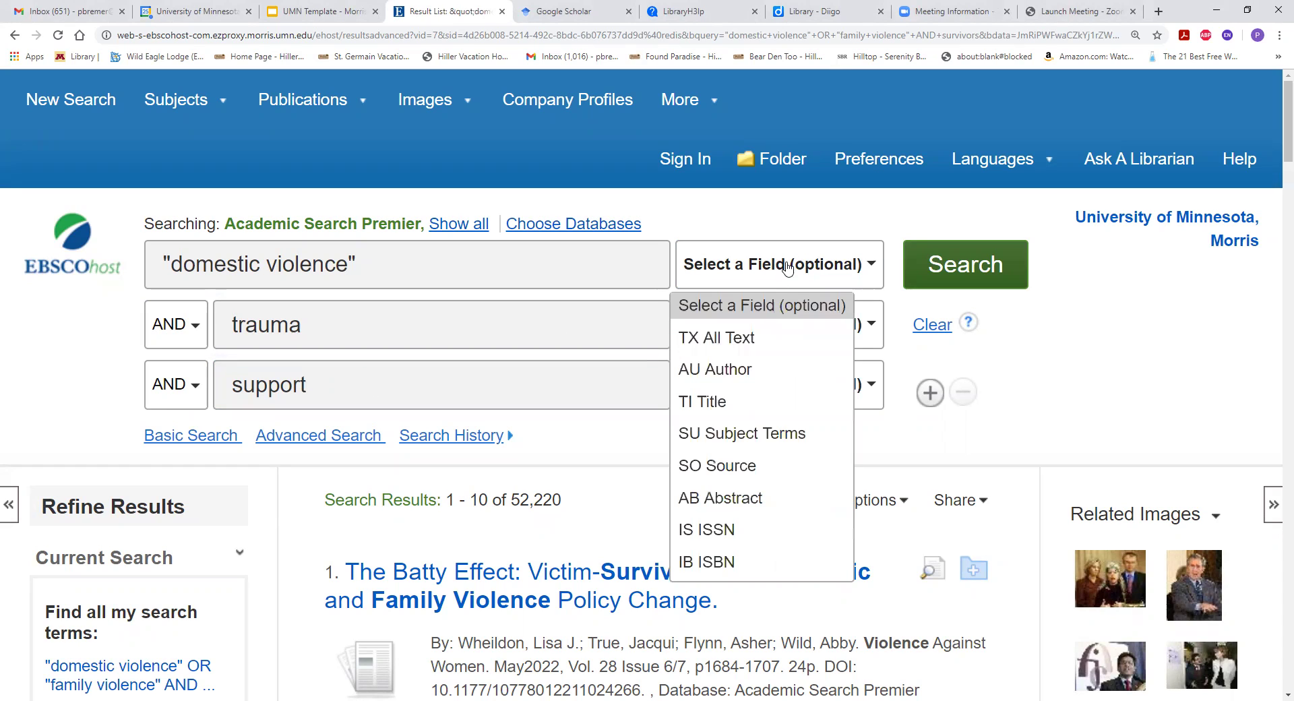
left_click(734, 403)
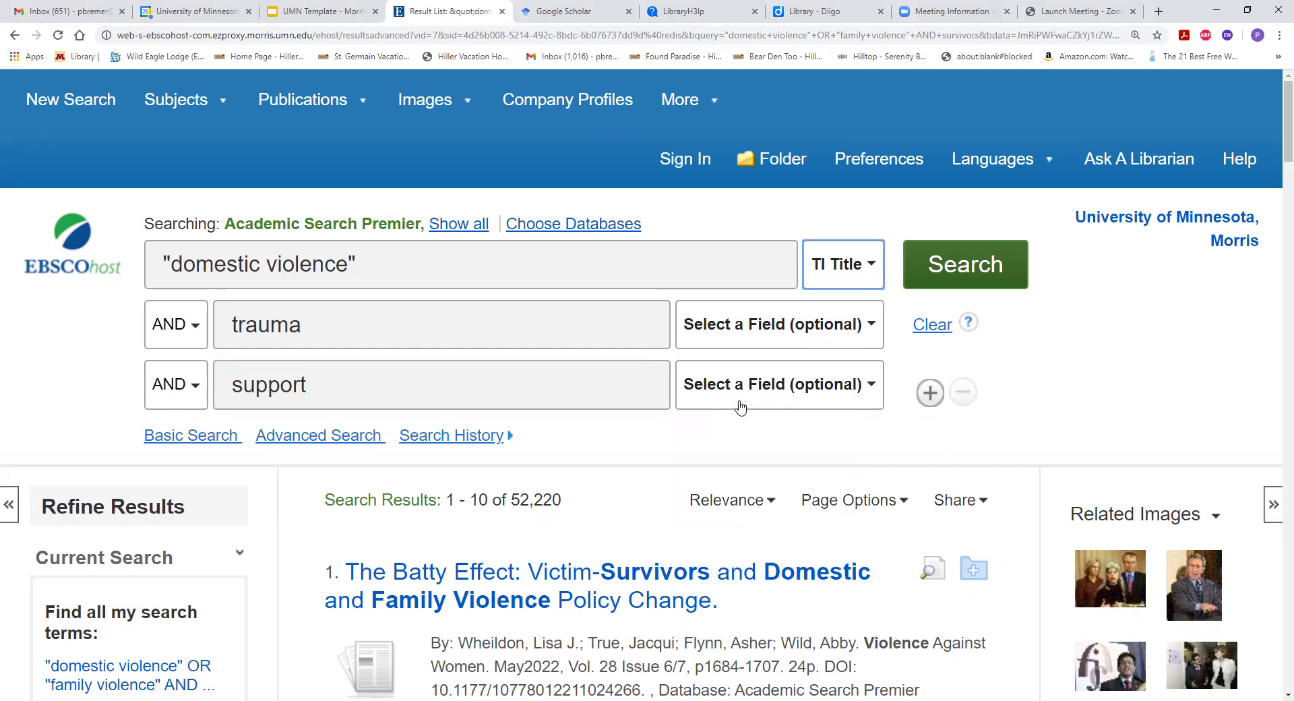
left_click(988, 279)
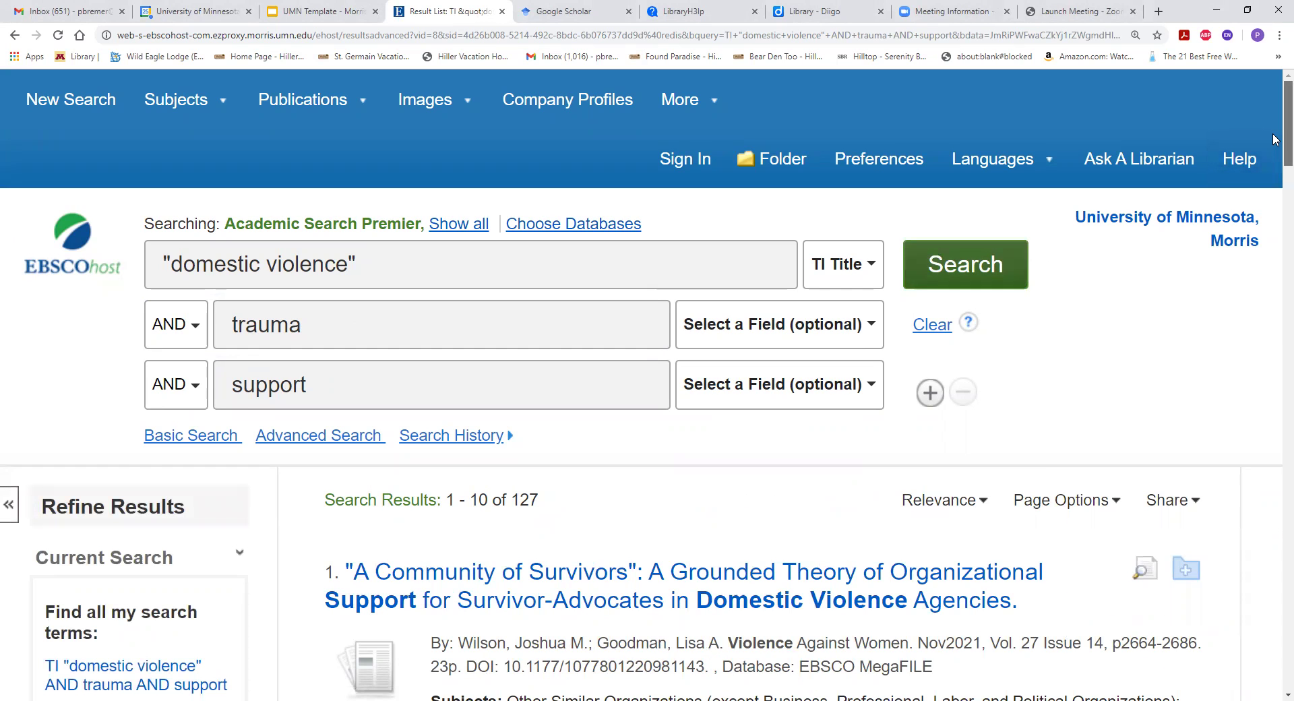
Limit the results to publication dates starting from 2005.
scroll(1274, 144, "down", 1)
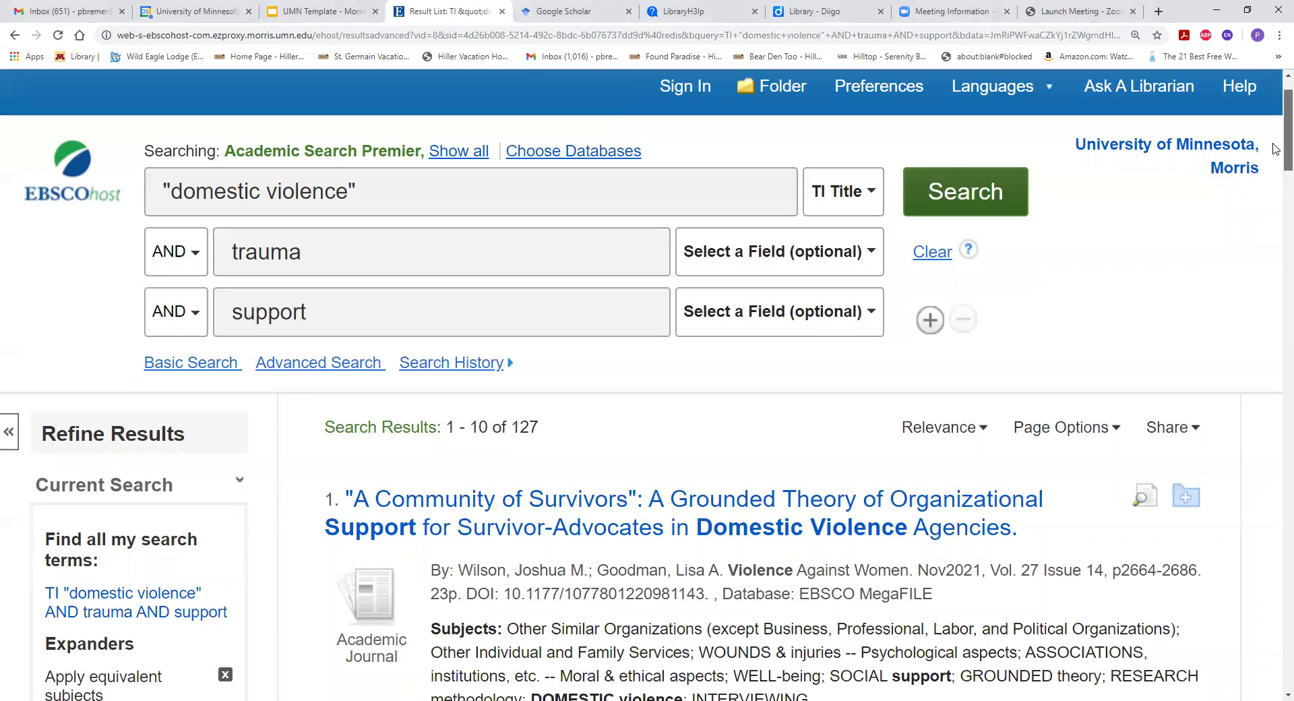
scroll(1276, 149, "down", 2)
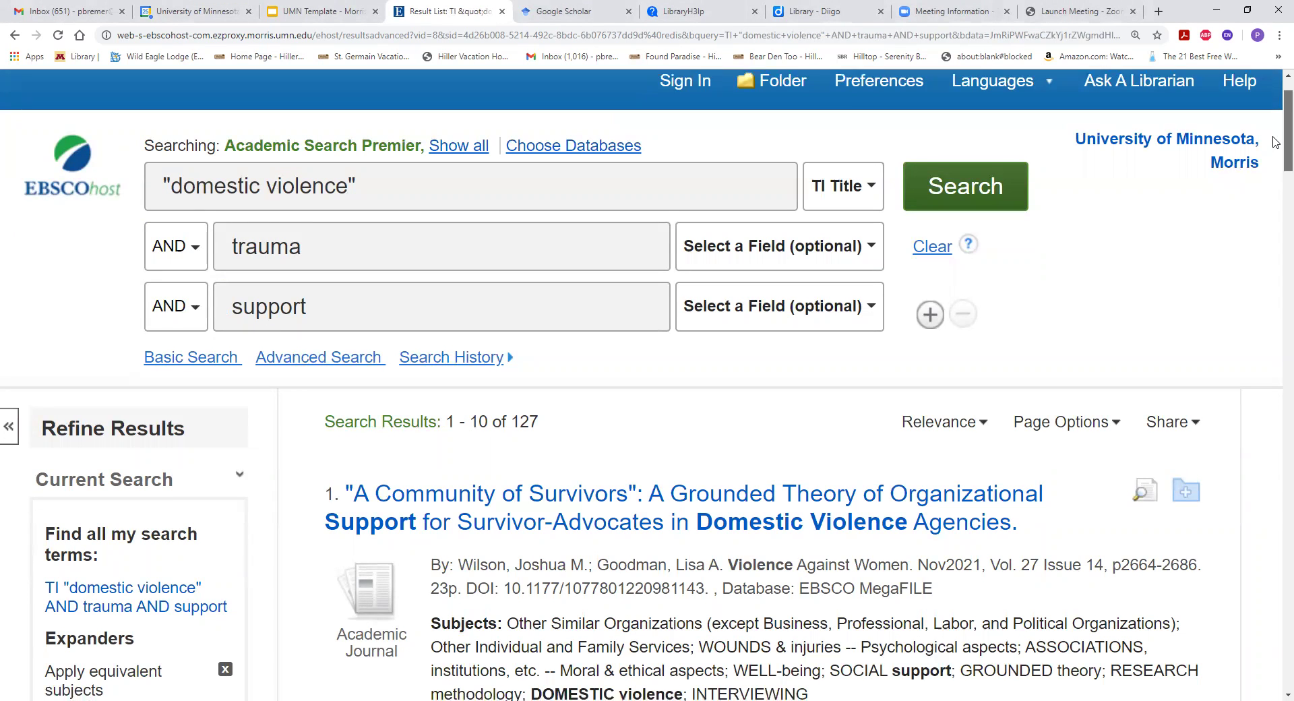
scroll(1275, 149, "down", 3)
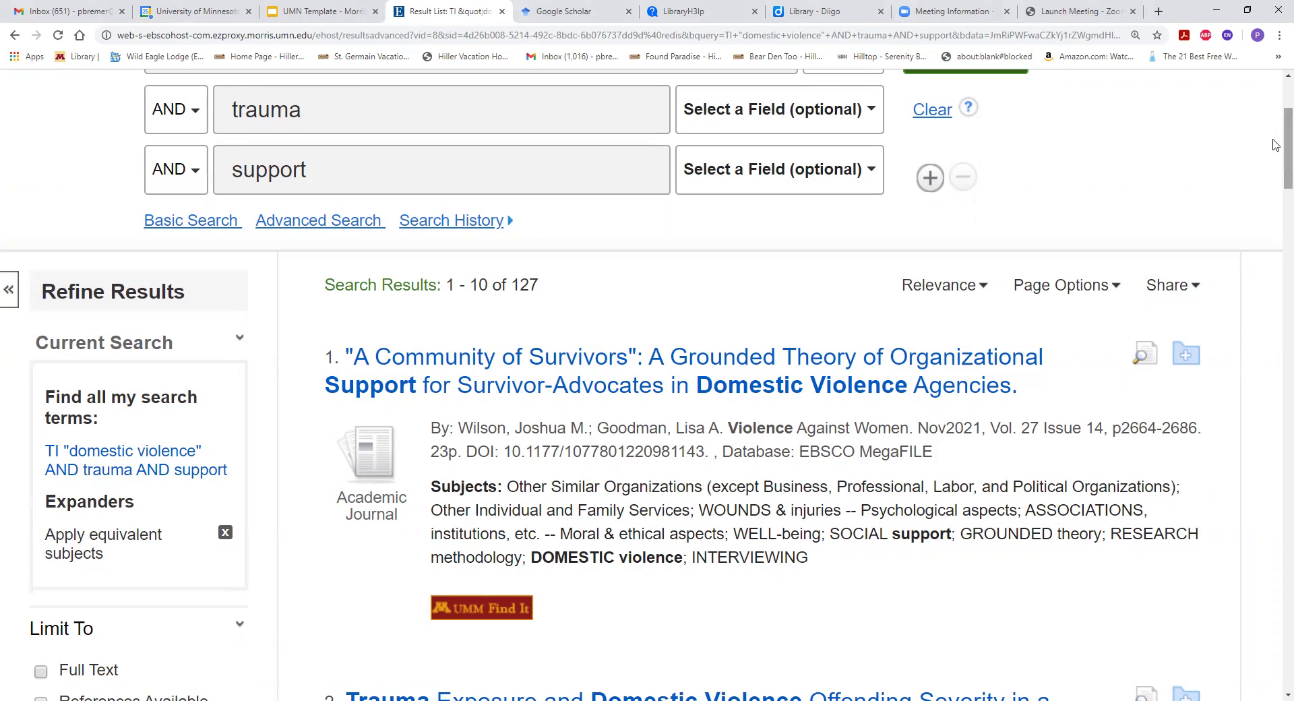
scroll(1275, 149, "down", 5)
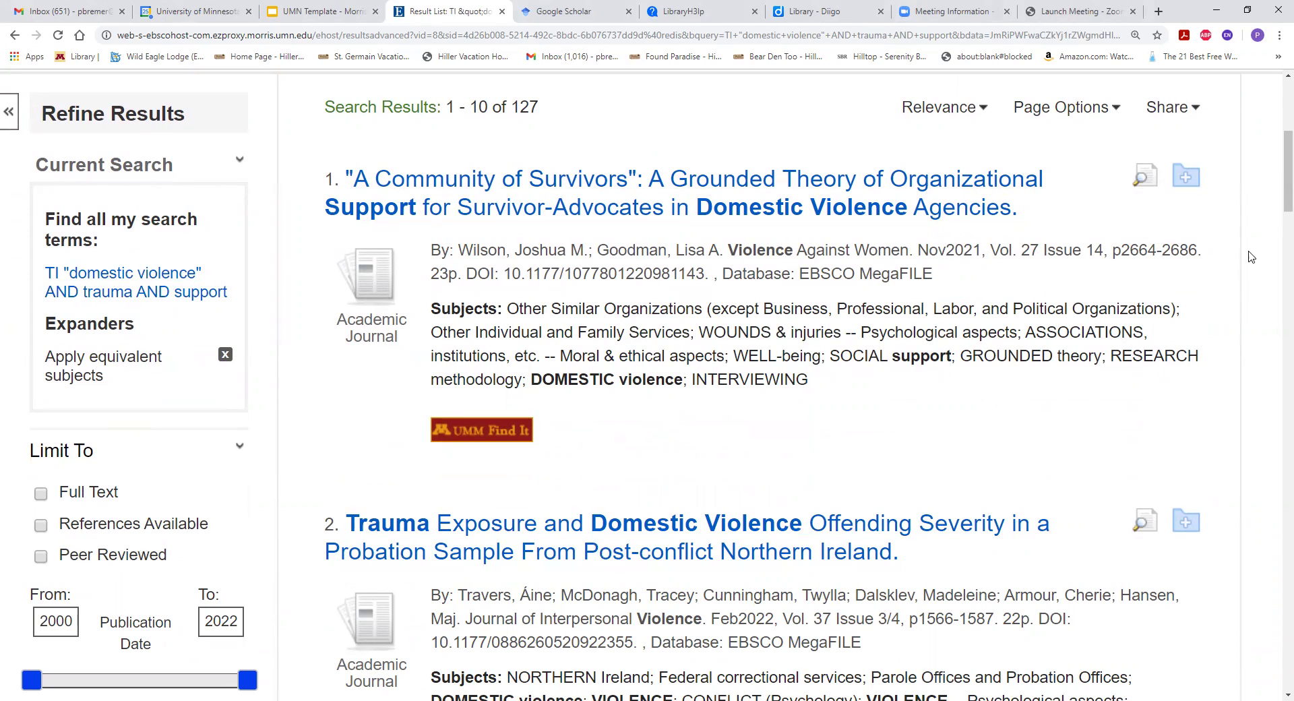
scroll(1274, 222, "down", 5)
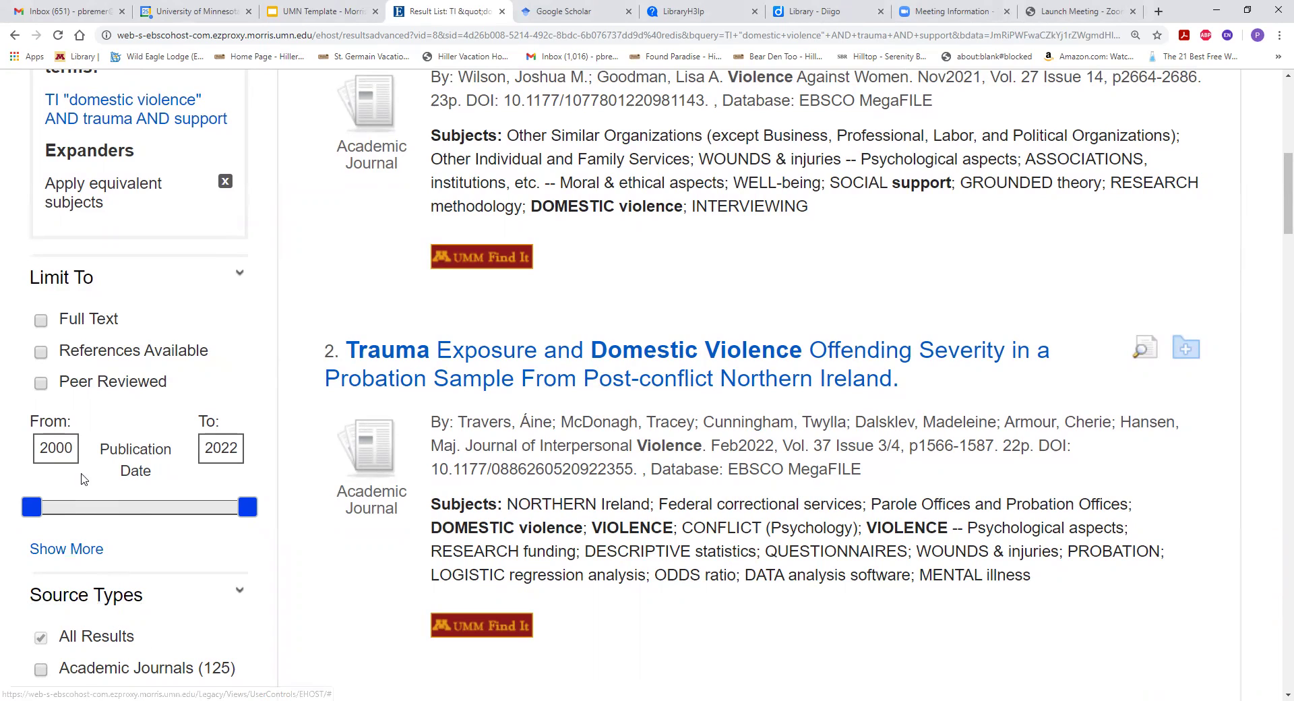
left_click(71, 448)
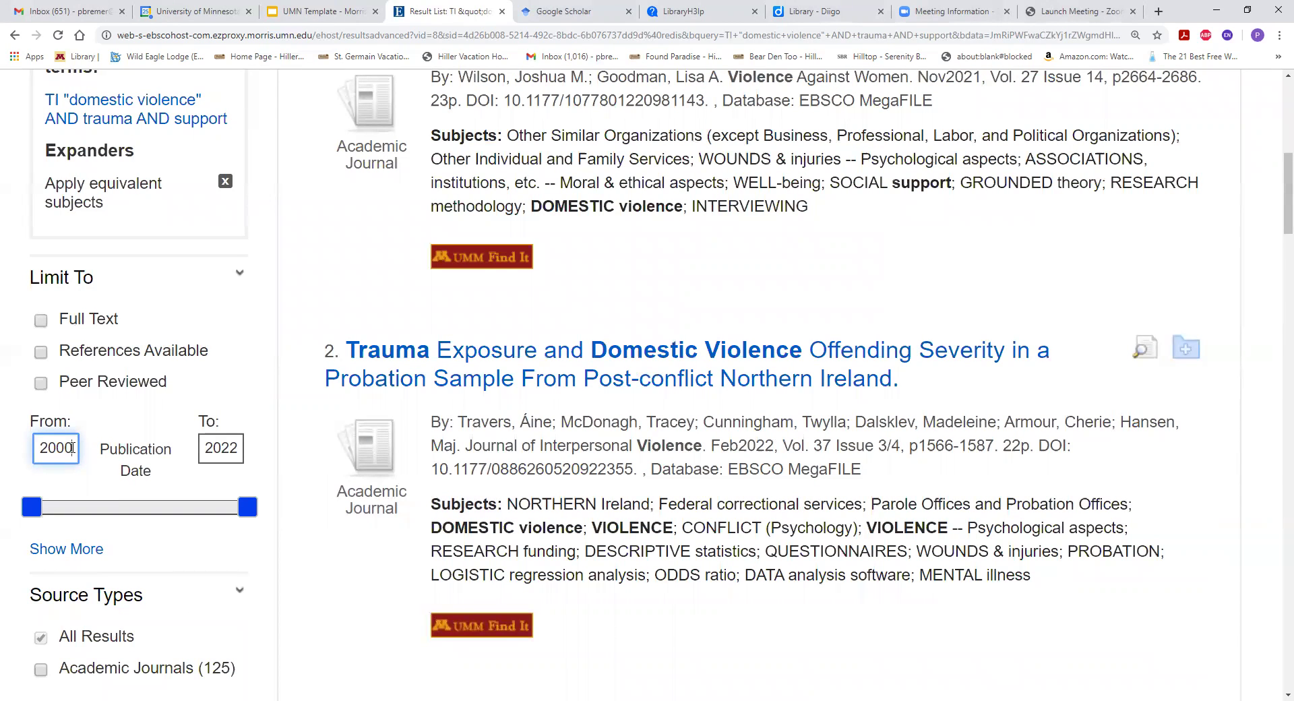
key("BackSpace")
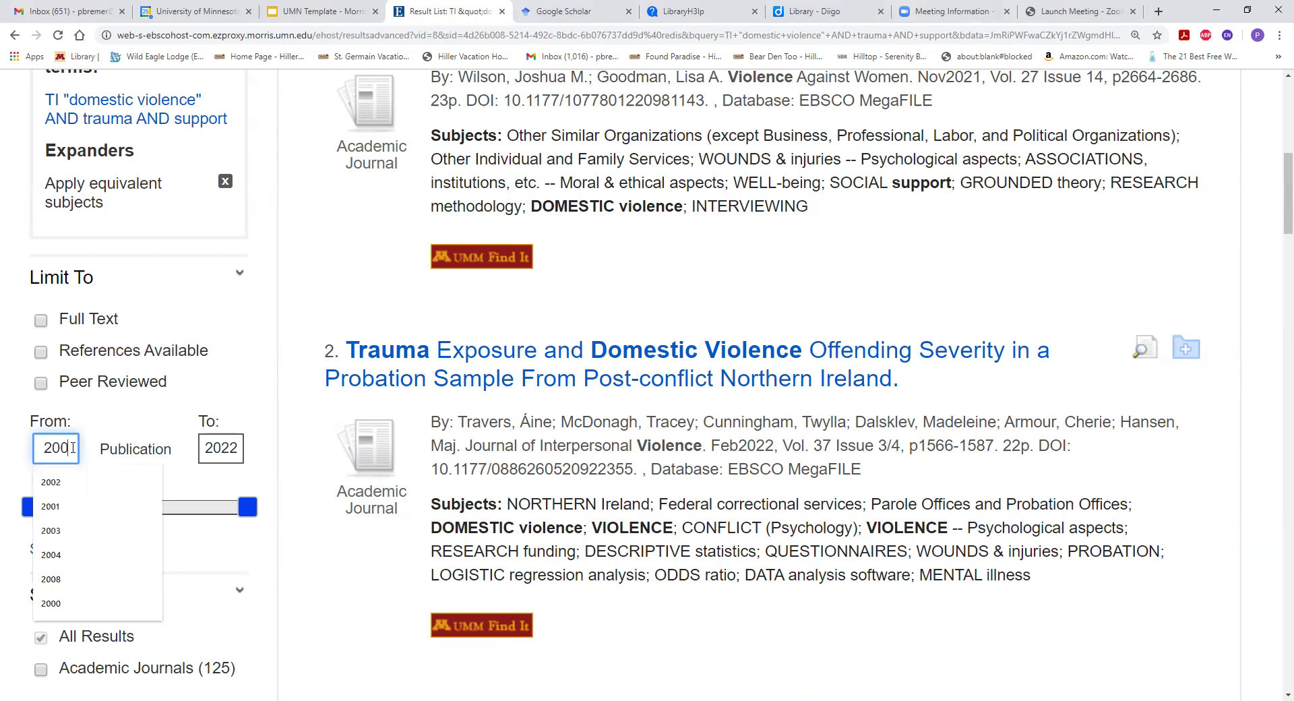
key("BackSpace")
type("05")
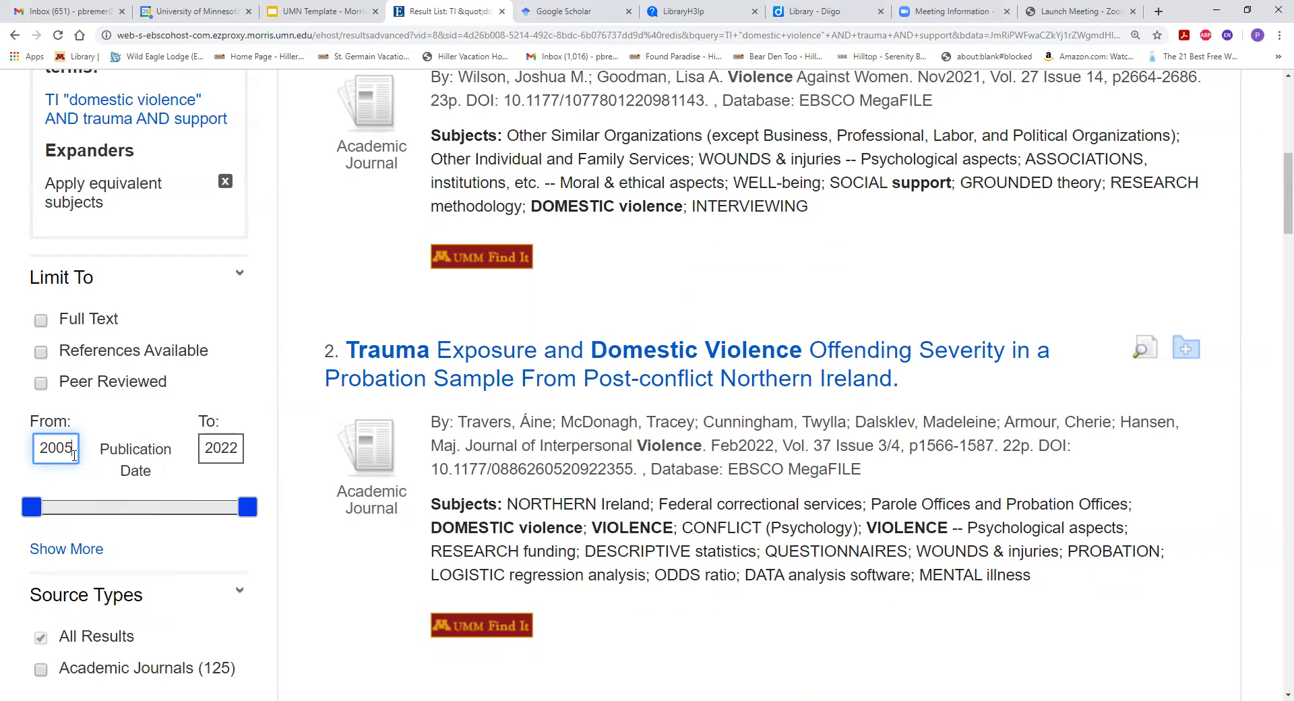
left_click(105, 490)
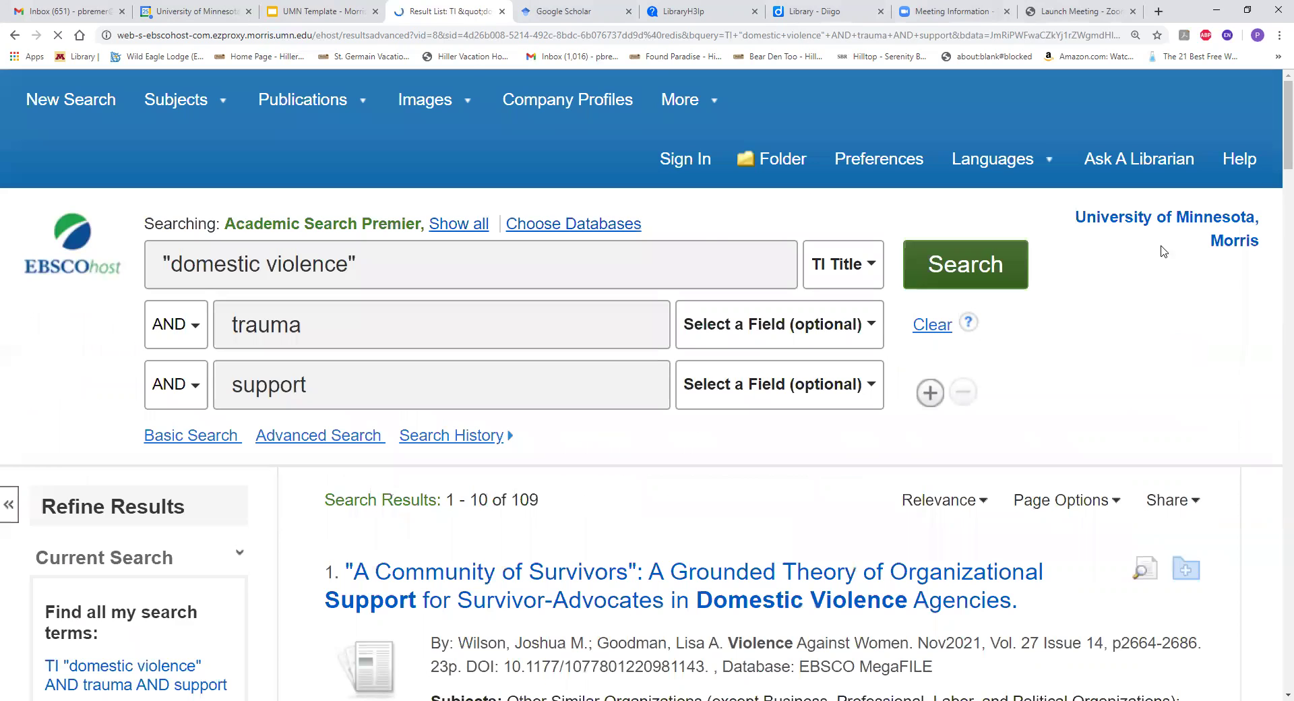
Expand the Subject: Thesaurus Term refinement for the date-limited results.
scroll(1274, 229, "down", 5)
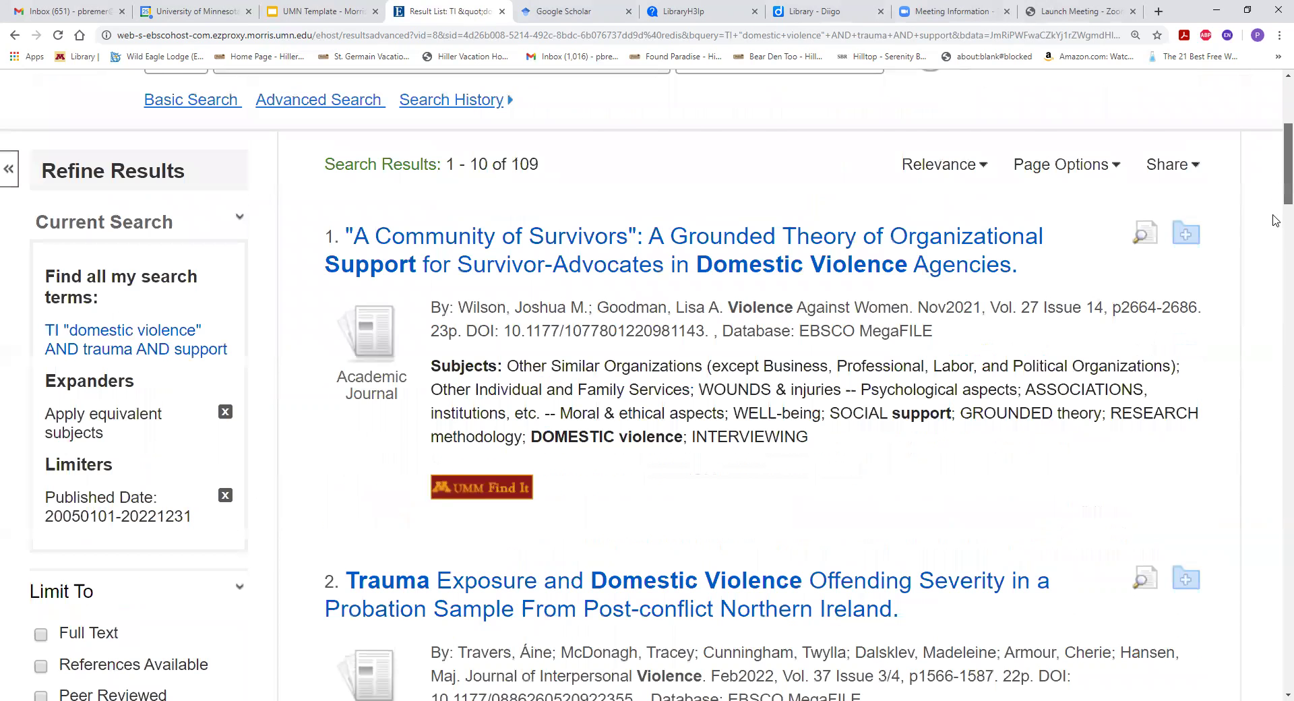
scroll(1273, 249, "down", 7)
scroll(1270, 273, "down", 3)
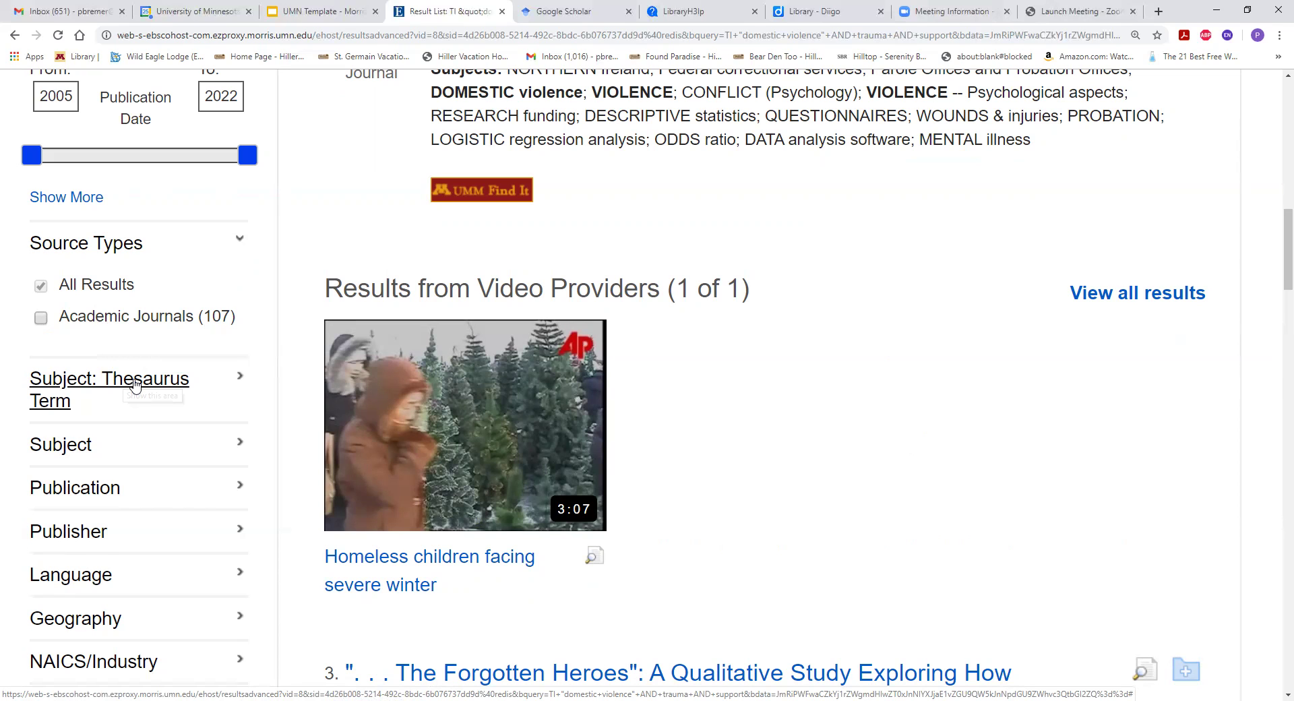
left_click(193, 408)
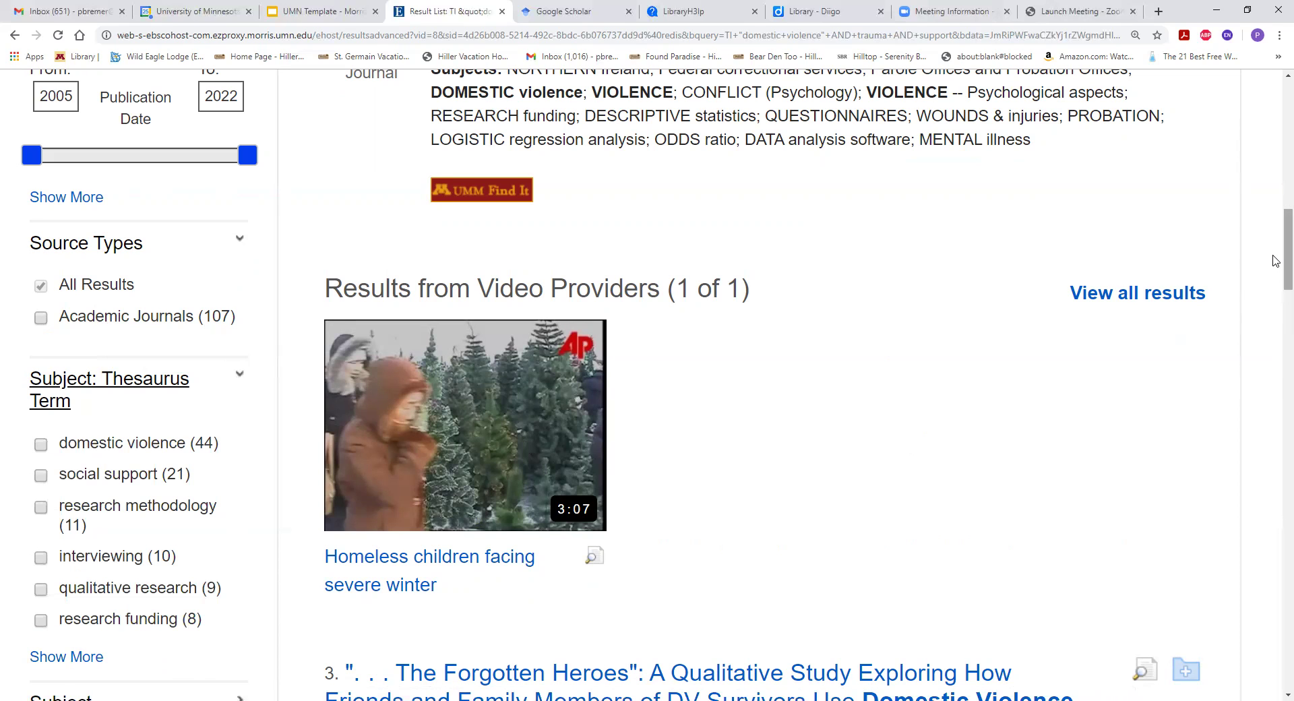
Limit the results to the thesaurus subject terms domestic violence and social support.
scroll(1276, 276, "down", 1)
scroll(1277, 286, "down", 1)
scroll(1274, 296, "down", 2)
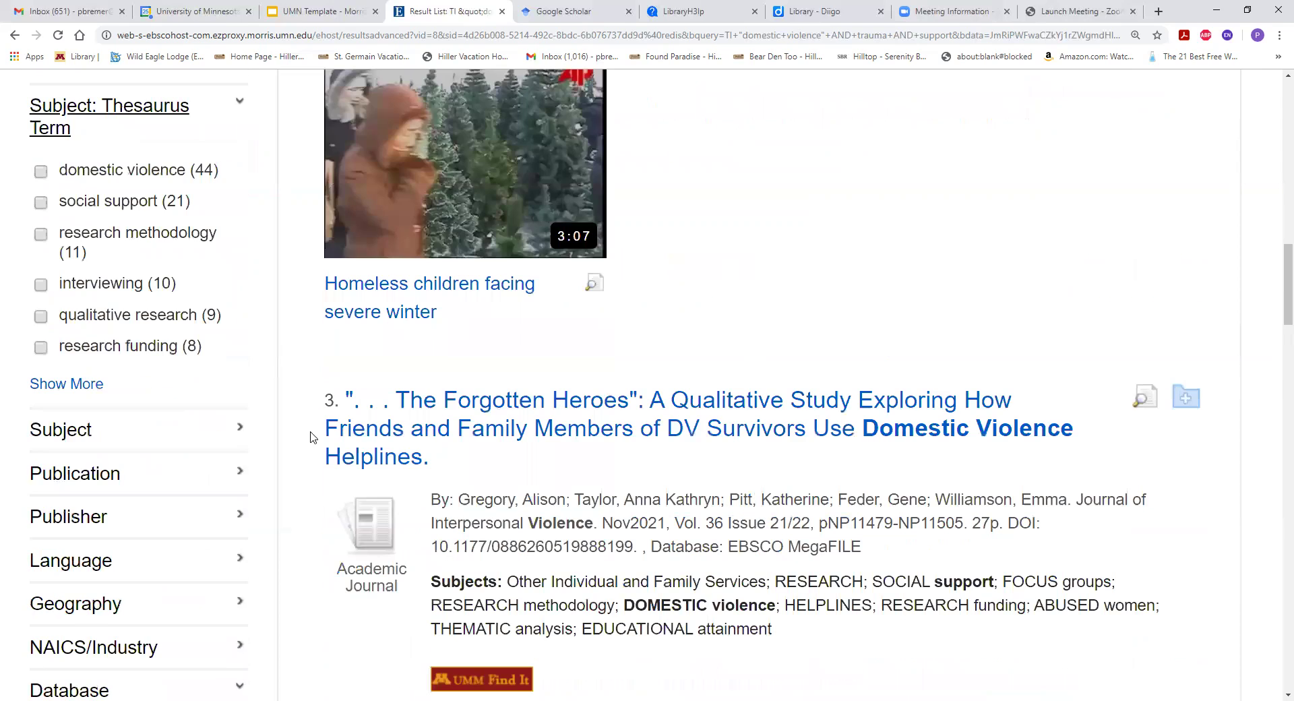
left_click(66, 383)
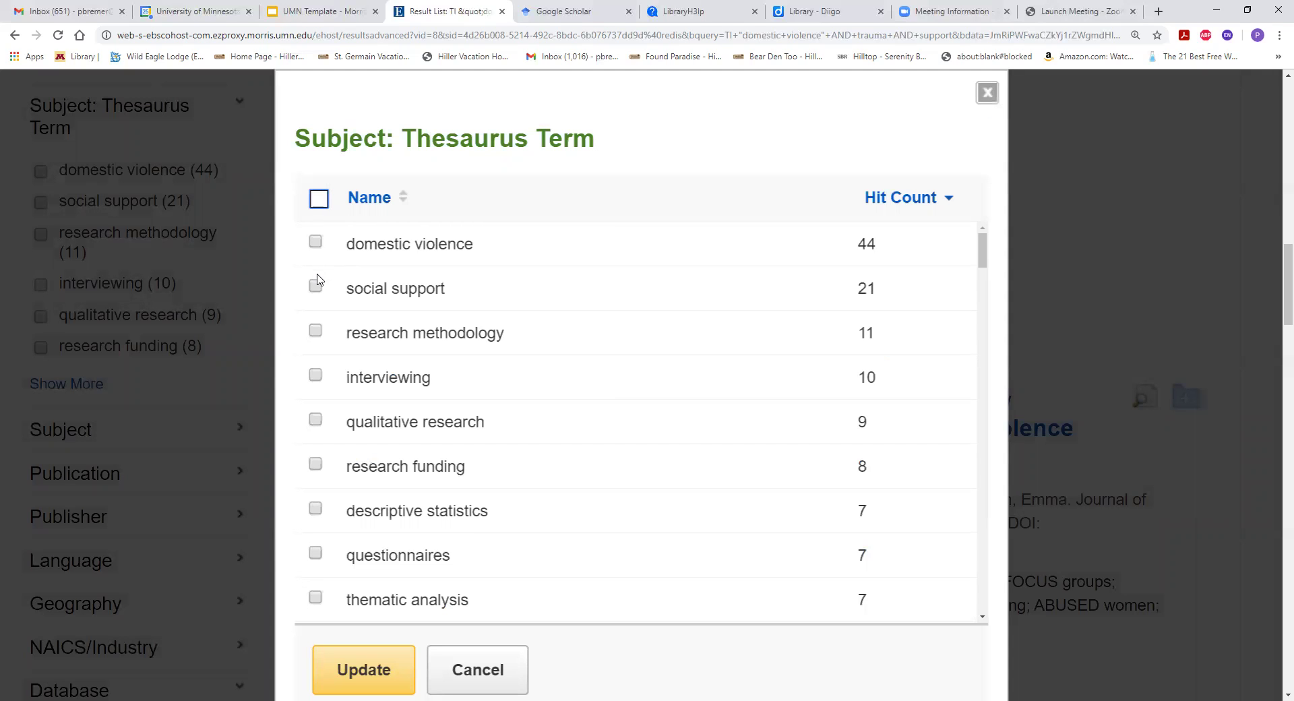
left_click(315, 242)
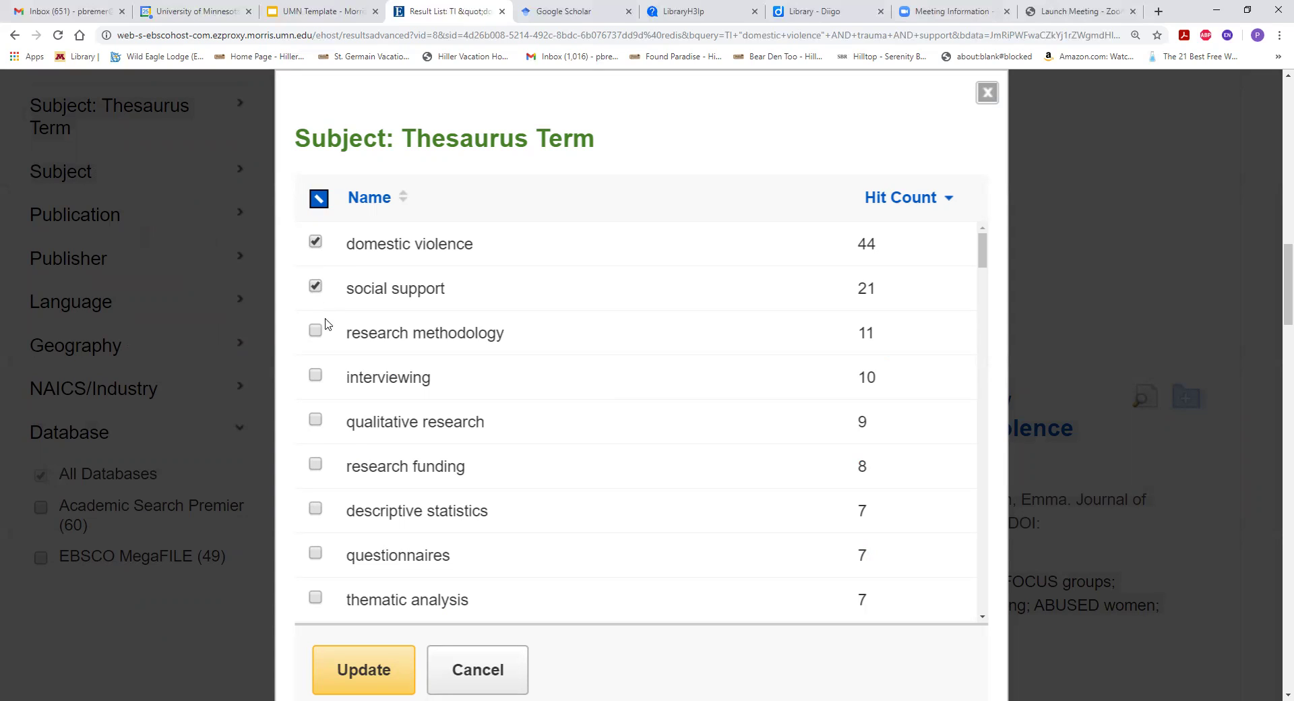
left_click(370, 673)
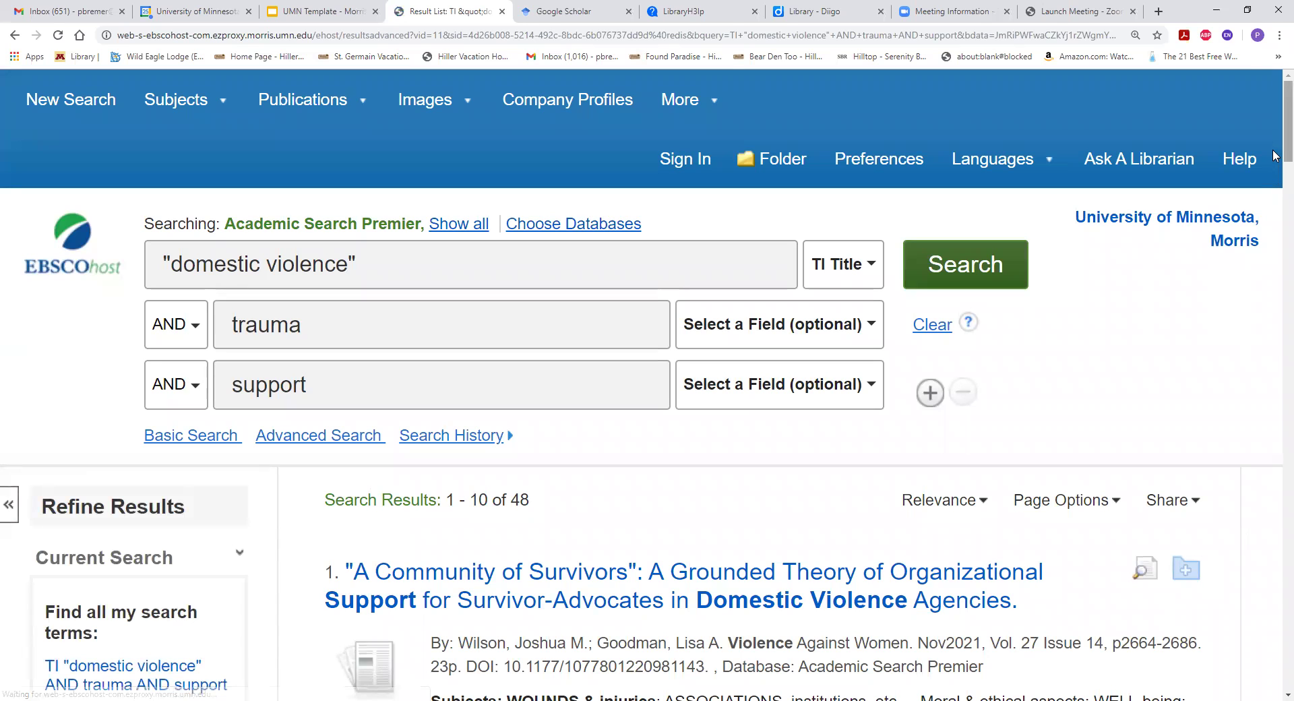
Check the limiters applied to the search and open the record of the first result, "A Community of Survivors".
scroll(1275, 149, "down", 2)
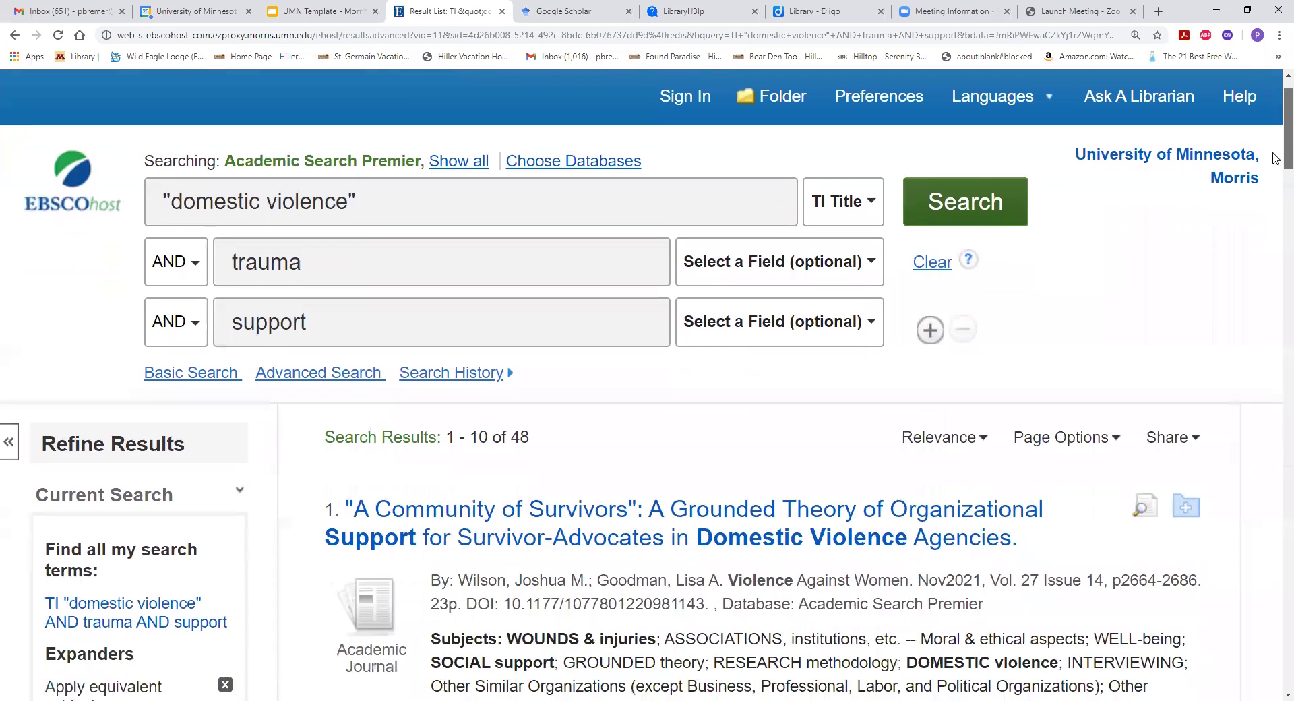
scroll(1276, 162, "up", 2)
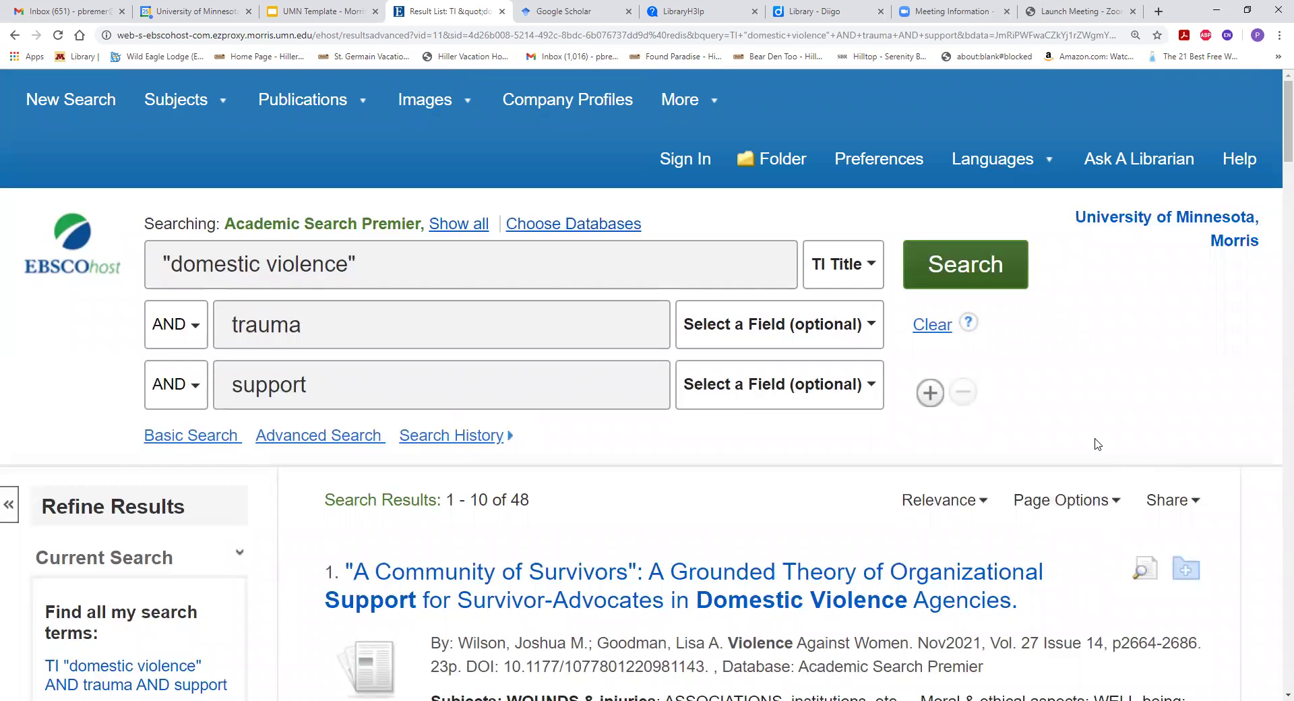
scroll(1094, 438, "down", 2)
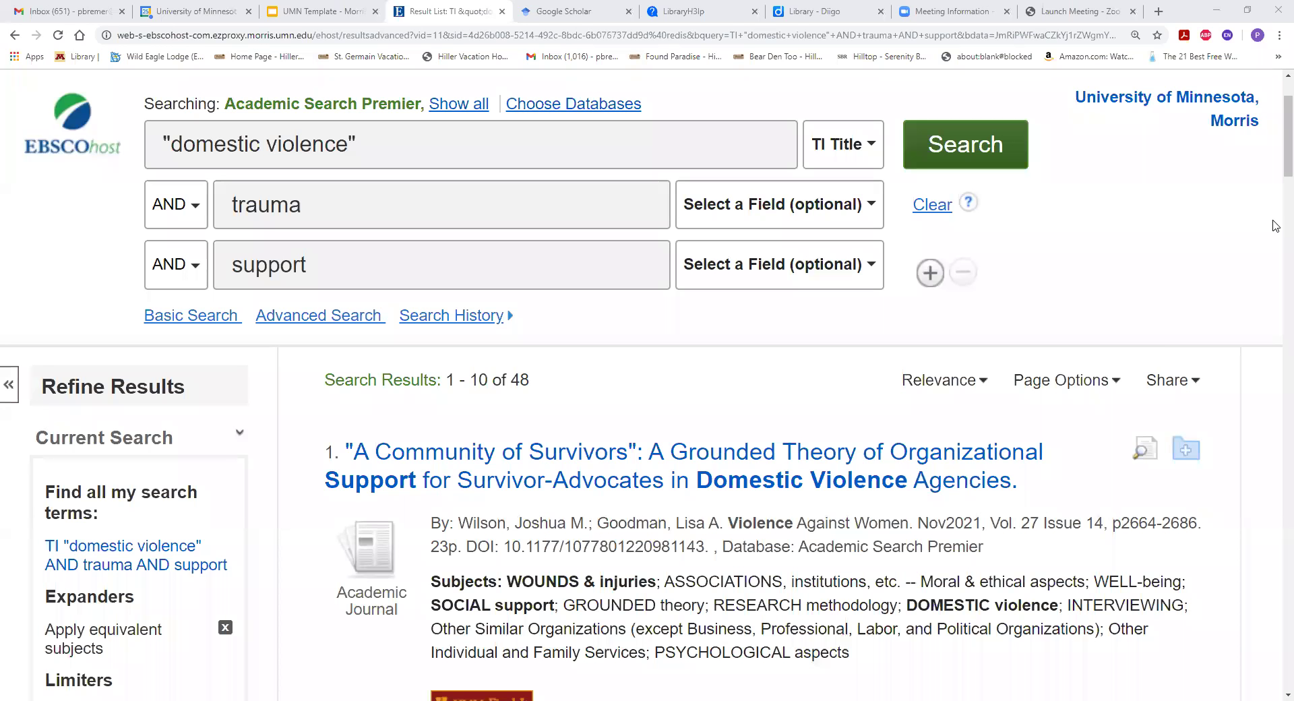
left_click_drag(1275, 167, 1274, 193)
scroll(1274, 202, "down", 1)
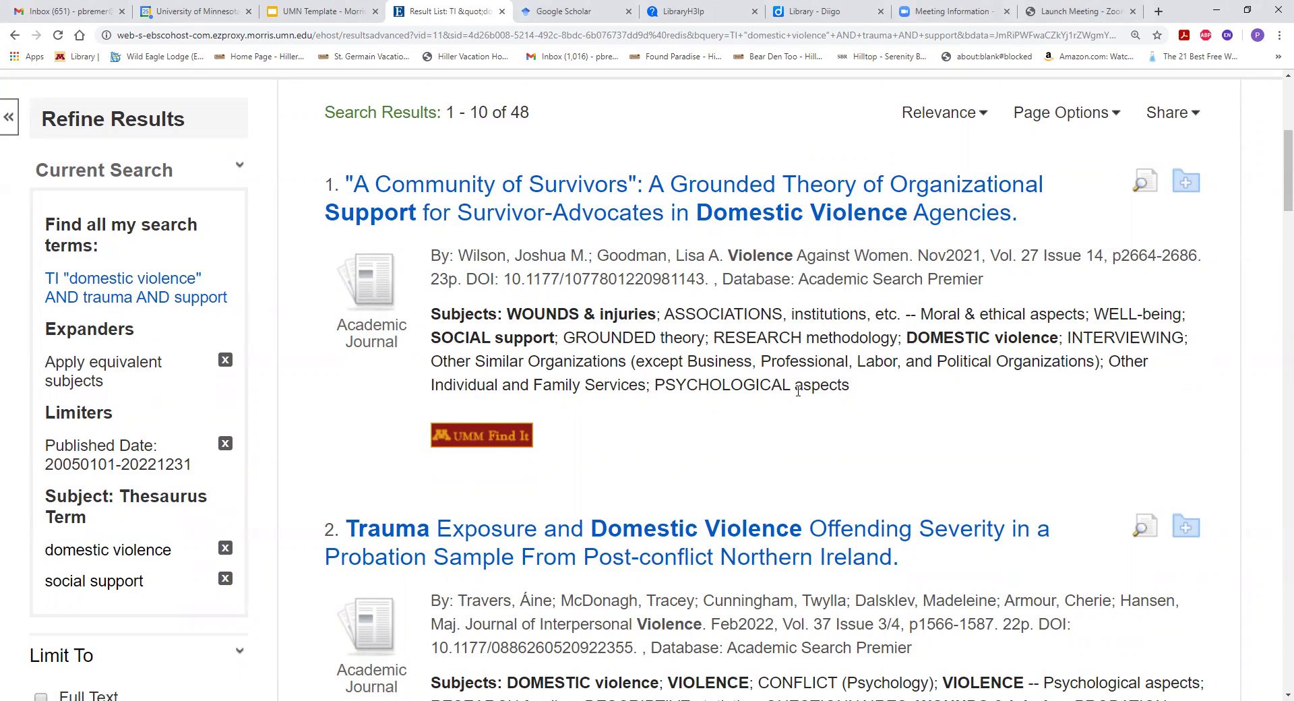
left_click(621, 193)
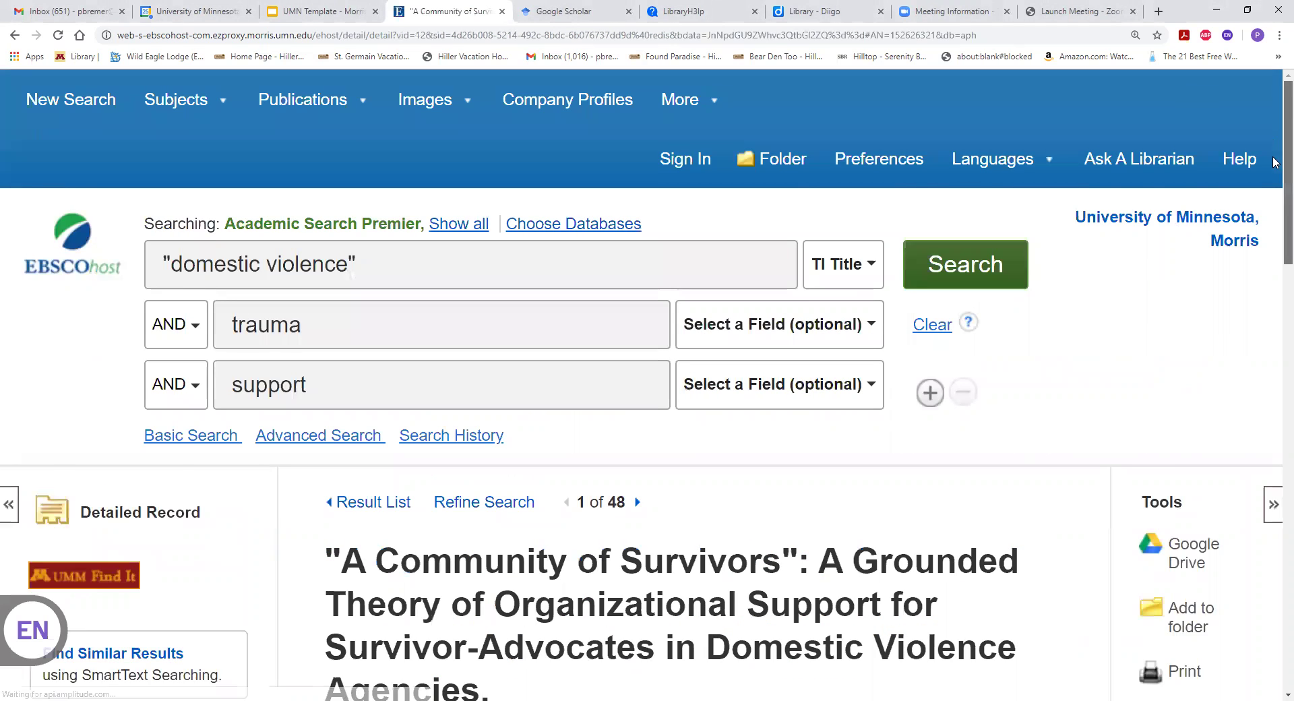
Examine the article's subject terms, author-supplied keywords and abstract, and return to the result list.
scroll(1272, 189, "down", 5)
scroll(1272, 247, "down", 1)
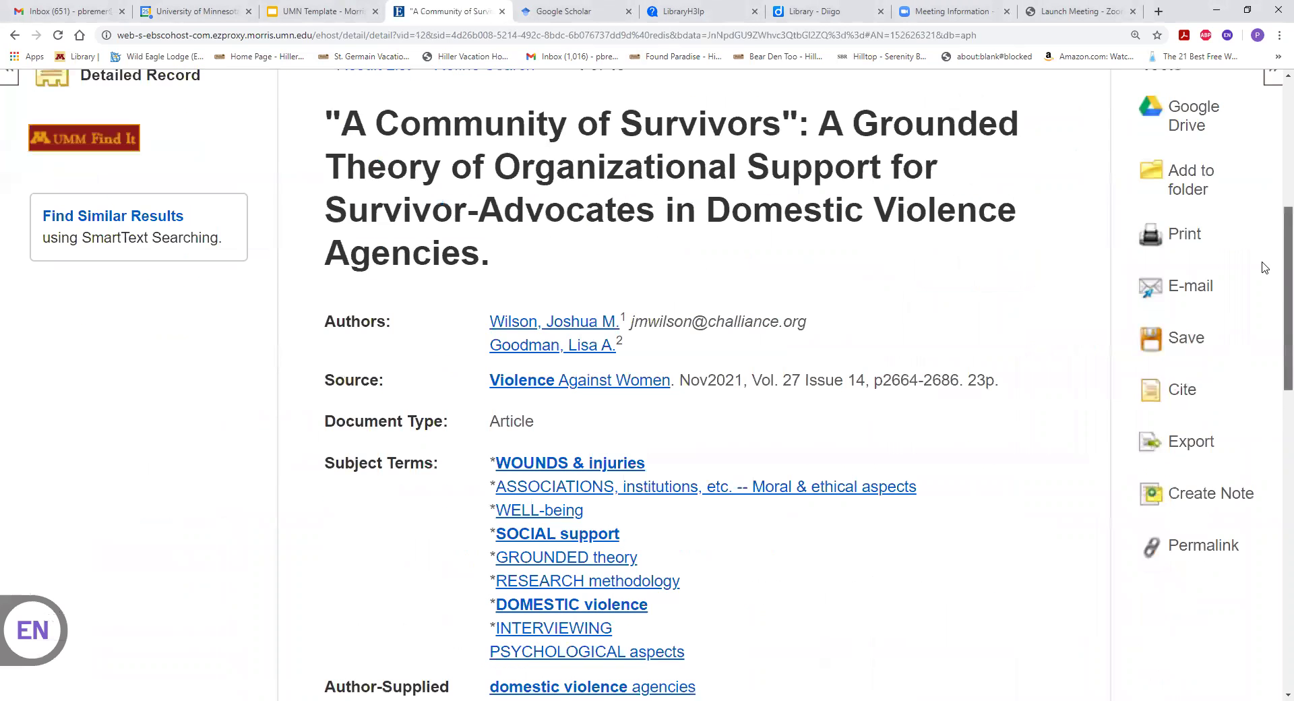
scroll(1254, 287, "down", 3)
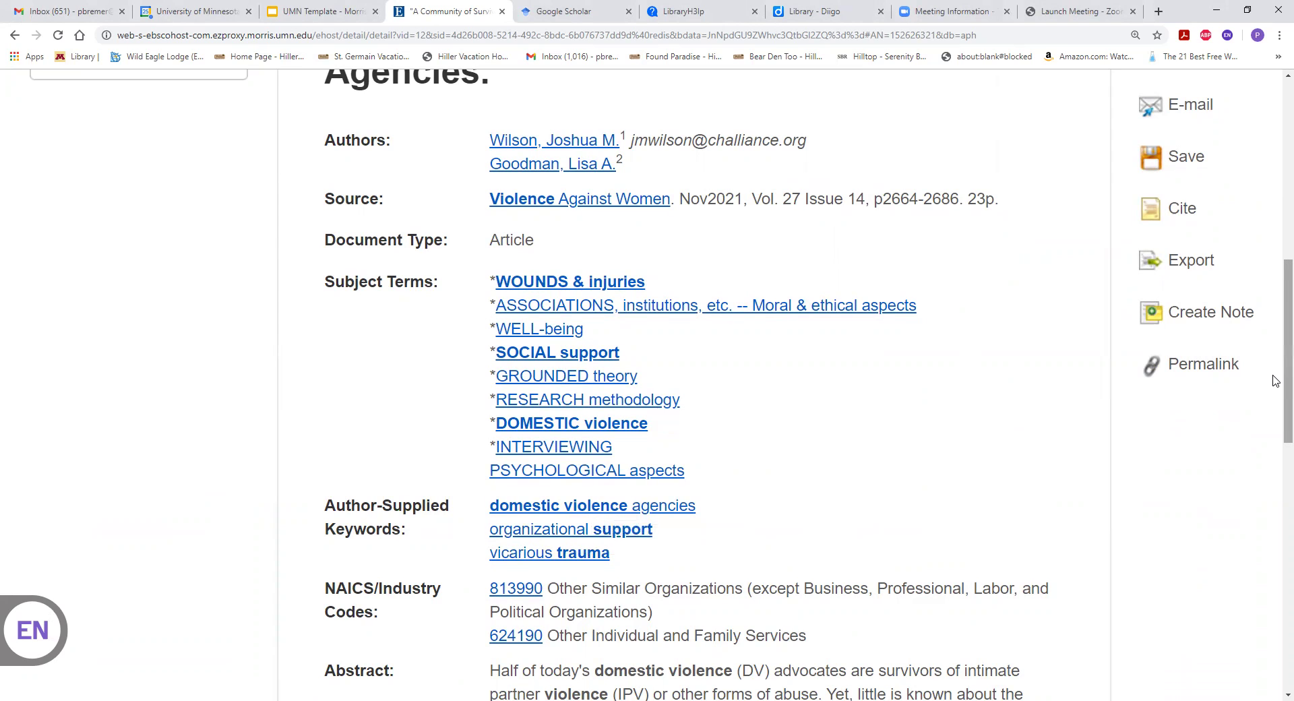
left_click_drag(1276, 380, 1275, 398)
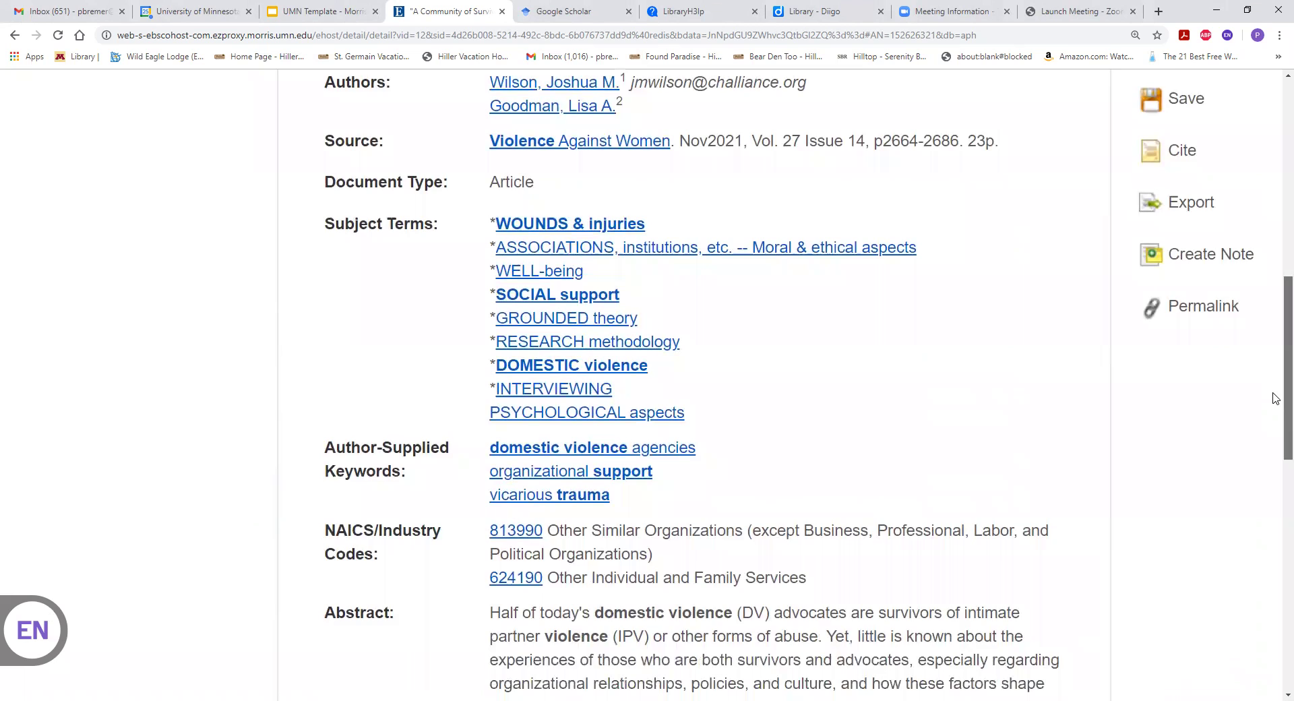
scroll(1274, 405, "down", 3)
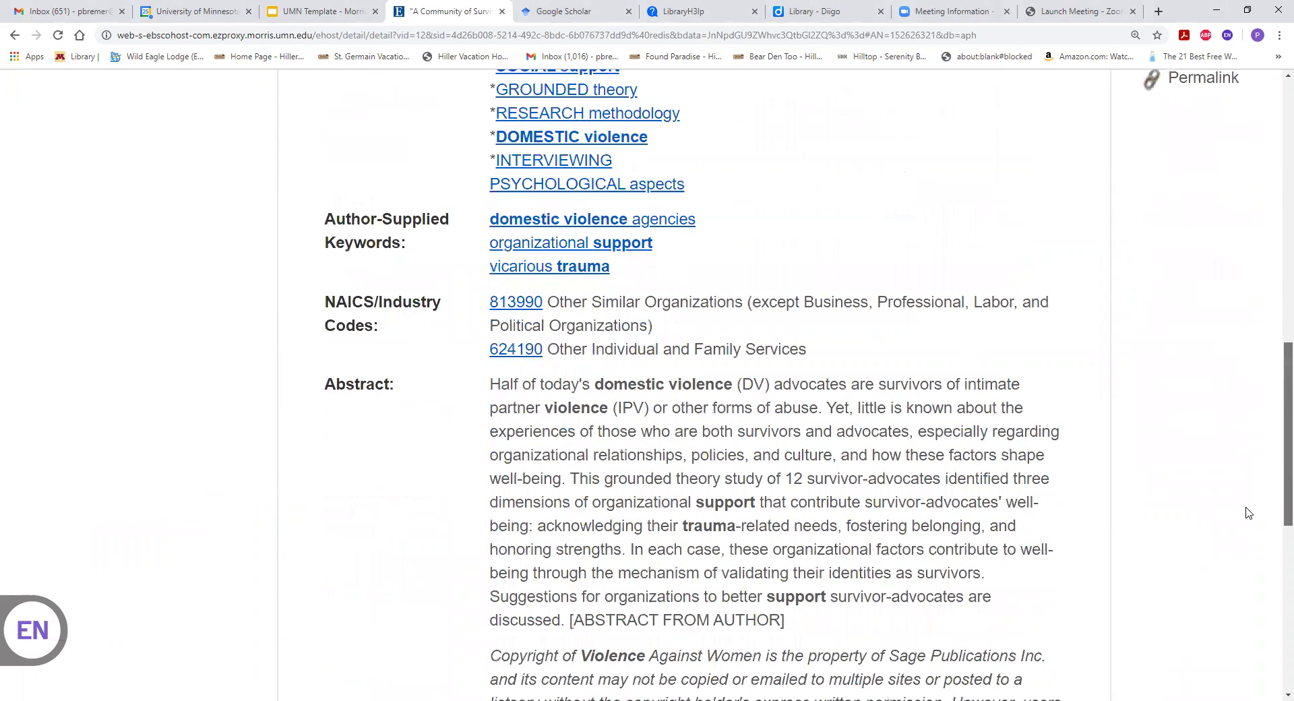
scroll(1247, 513, "down", 2)
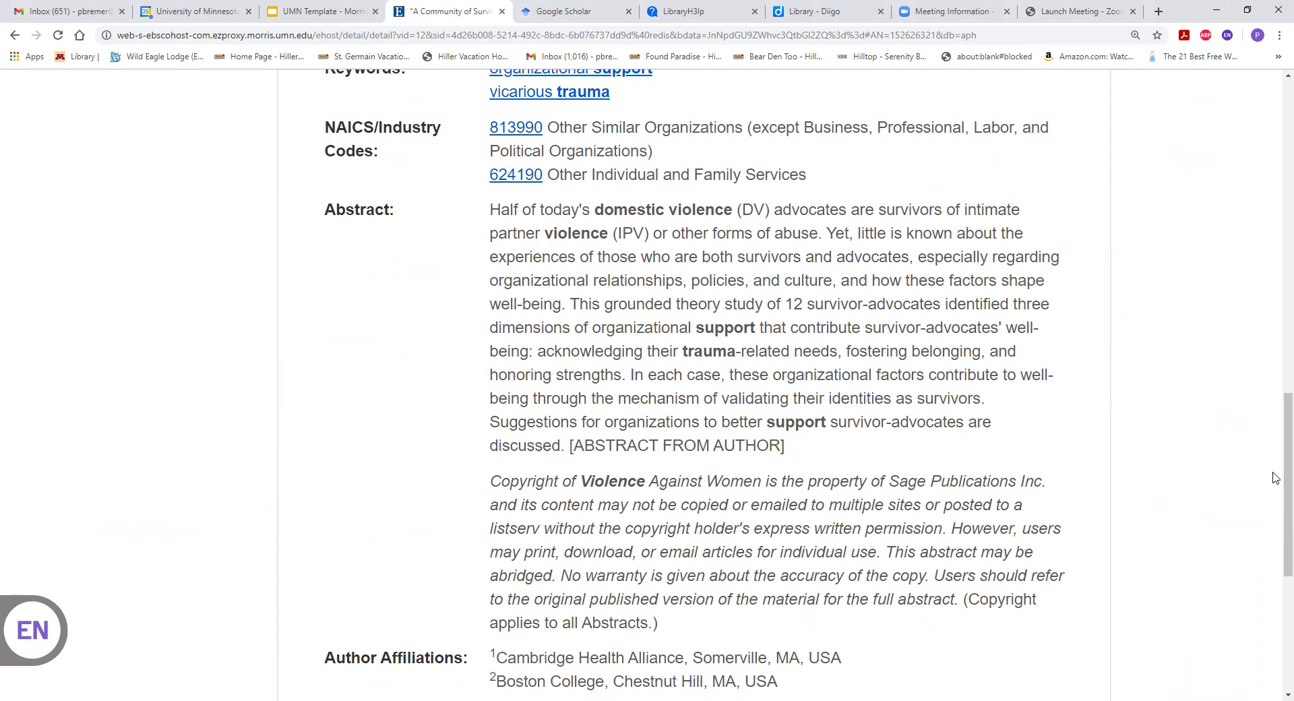
left_click_drag(1279, 476, 1279, 472)
scroll(1275, 355, "up", 5)
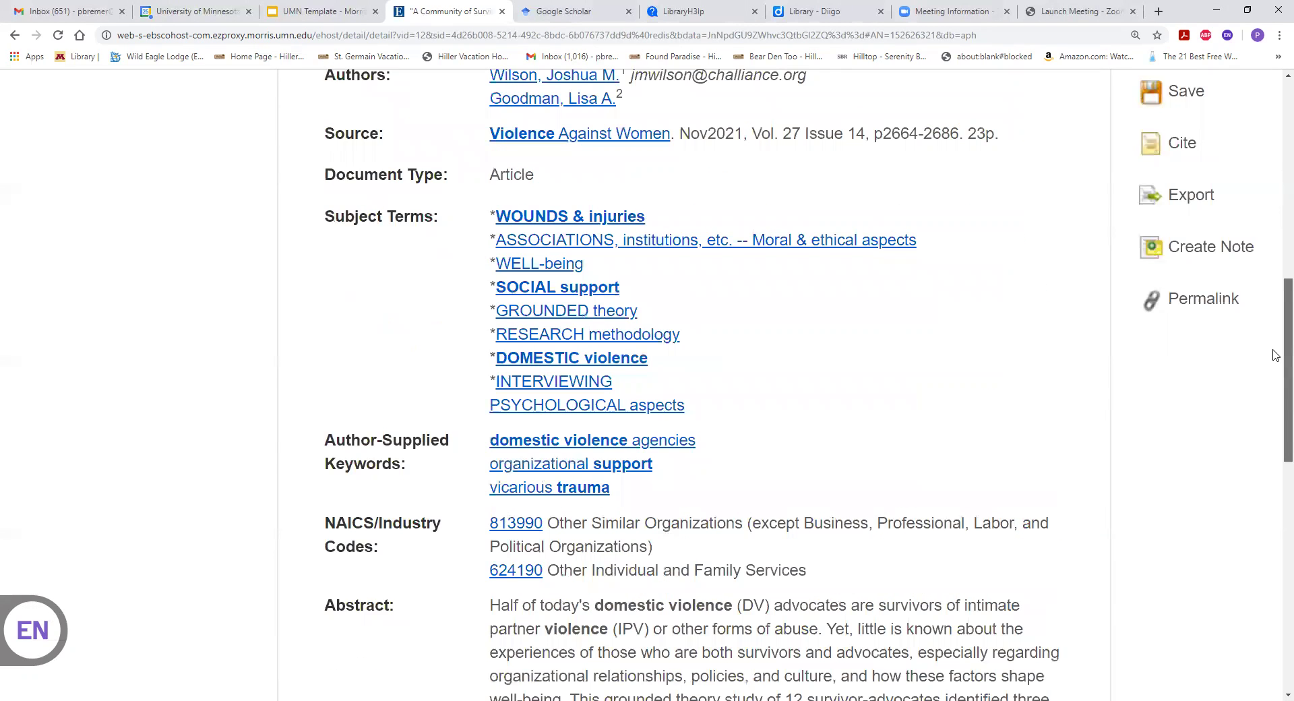
scroll(1275, 337, "up", 4)
scroll(1274, 283, "up", 2)
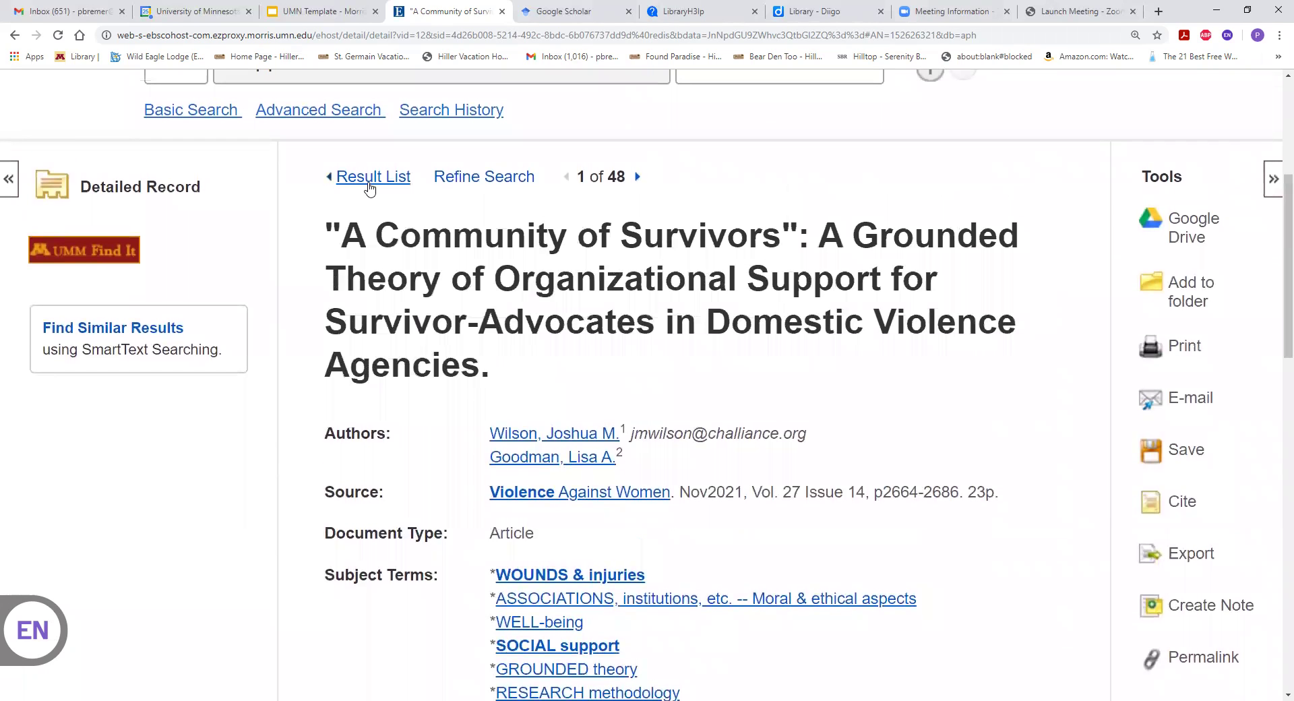
left_click(371, 183)
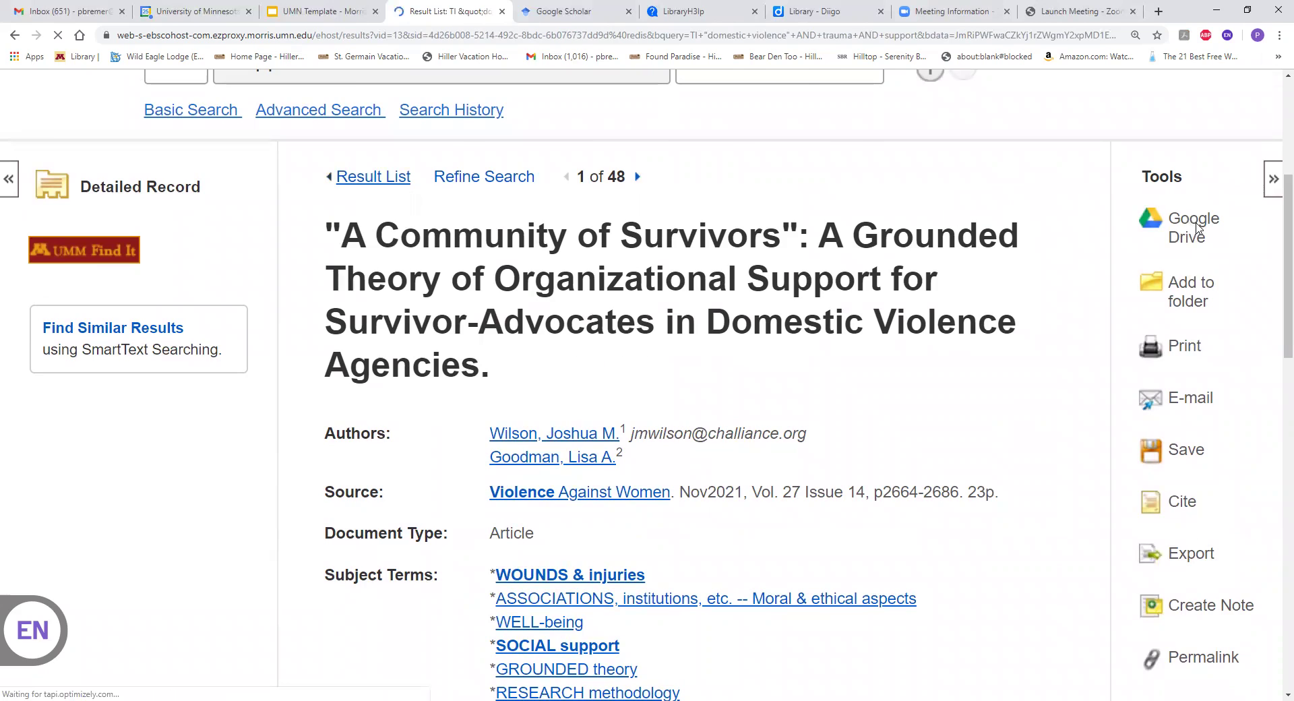
Look through the first page of results and go to page 2 of the list.
scroll(1274, 168, "up", 5)
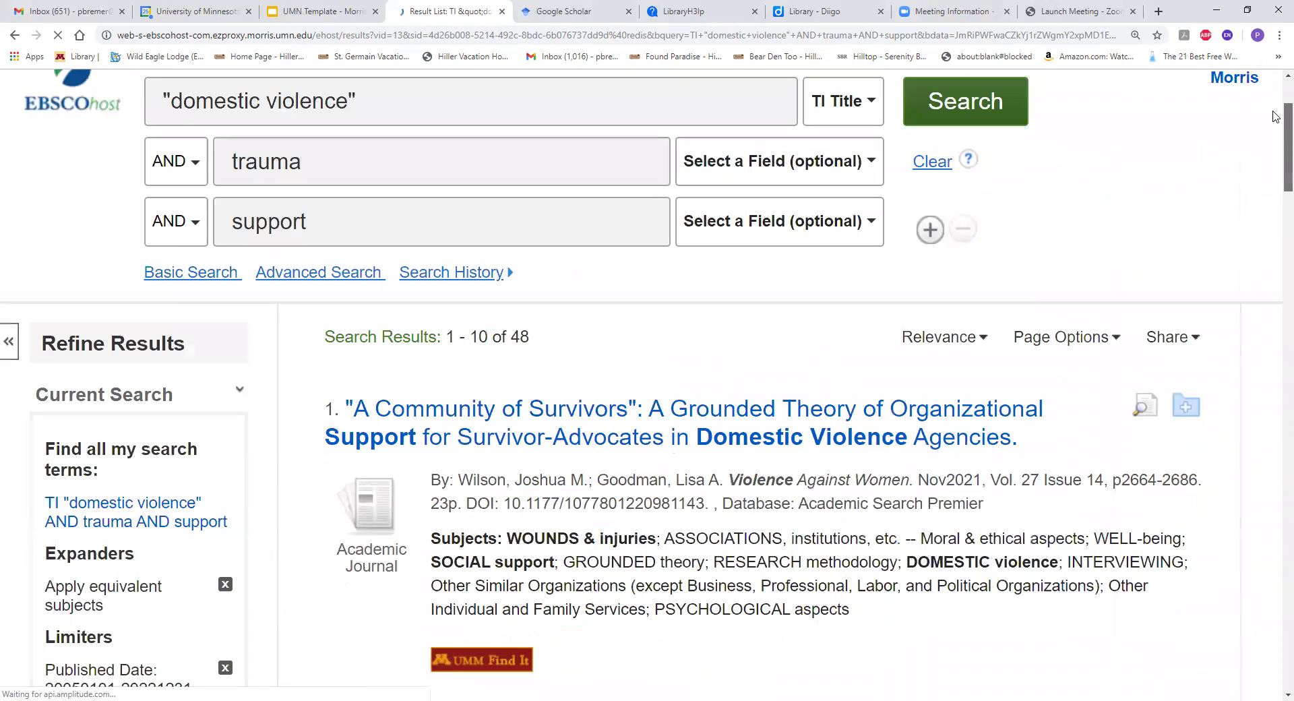
scroll(1260, 348, "up", 3)
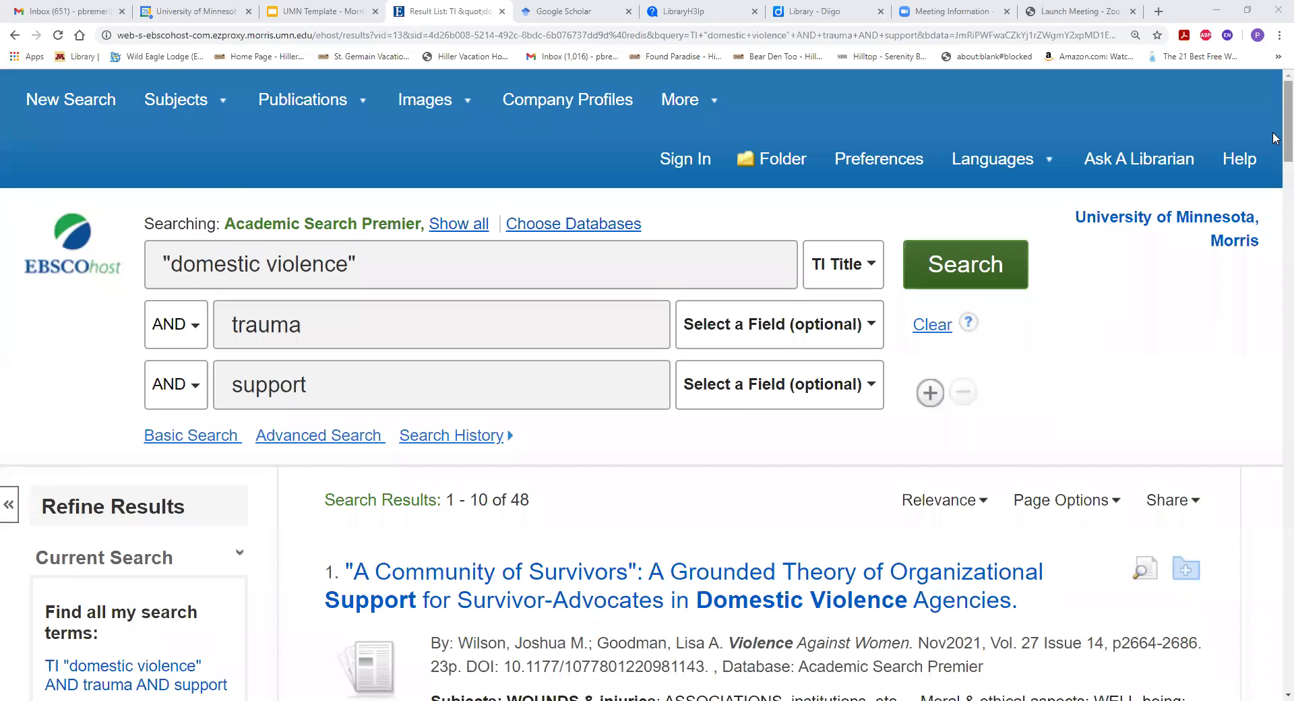
scroll(1274, 138, "down", 5)
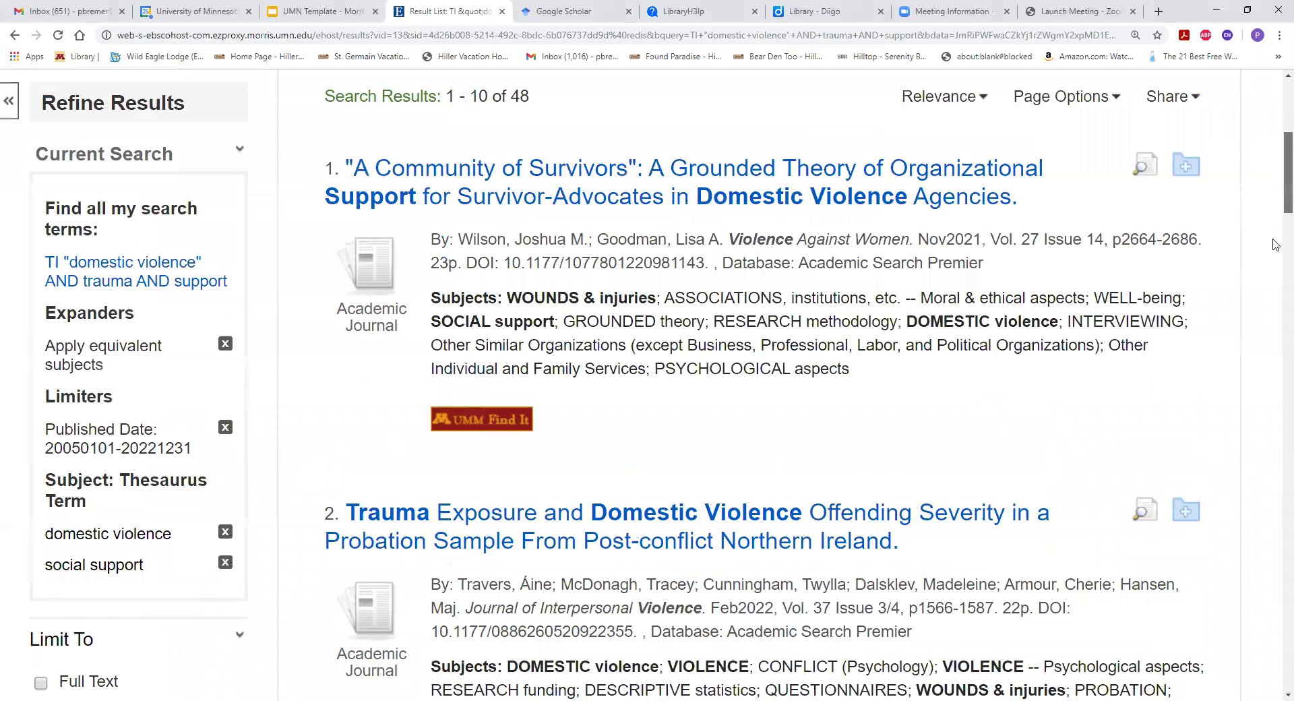
scroll(1273, 244, "down", 6)
scroll(1264, 354, "down", 4)
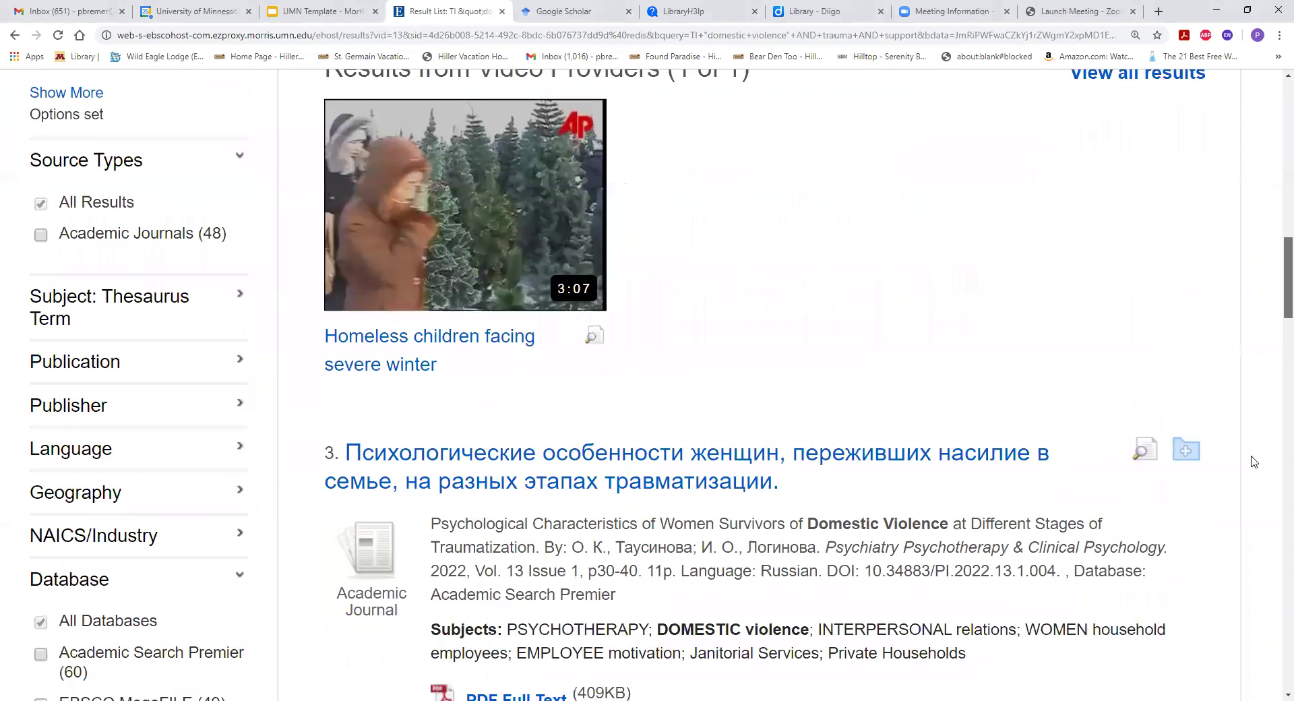
scroll(1243, 586, "down", 15)
scroll(1240, 607, "down", 12)
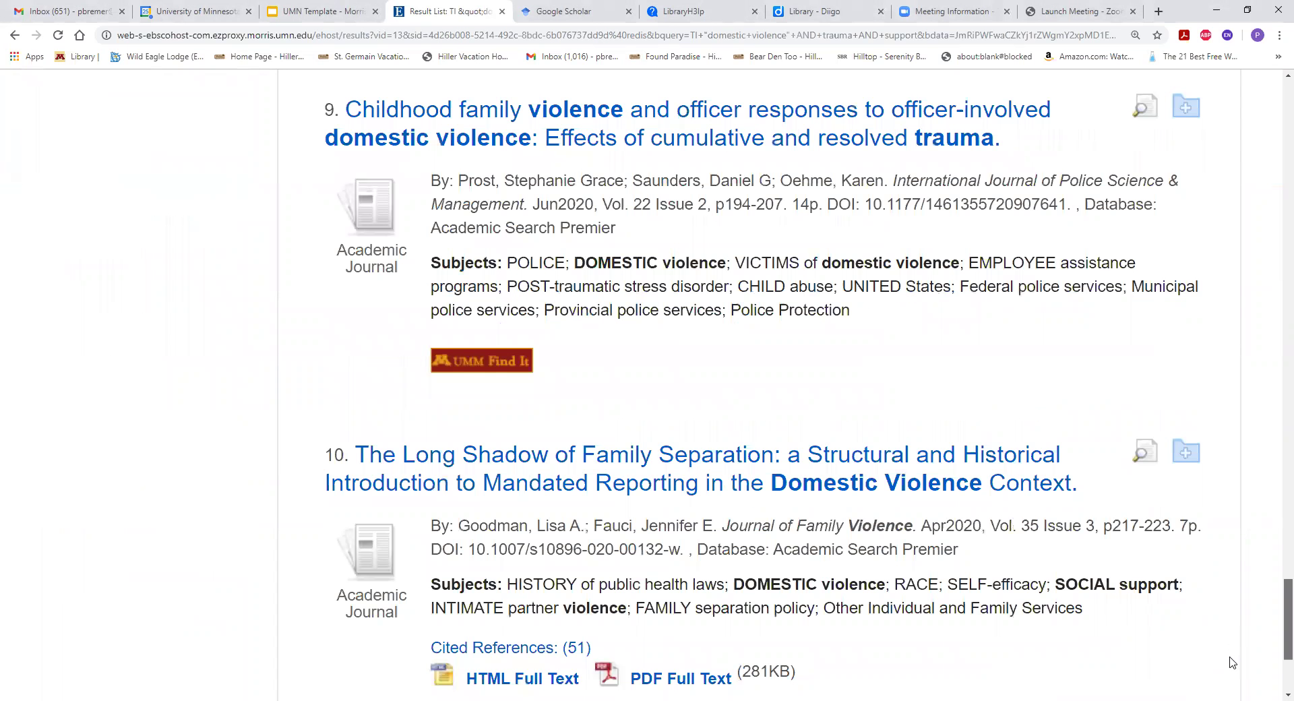
scroll(1229, 669, "down", 3)
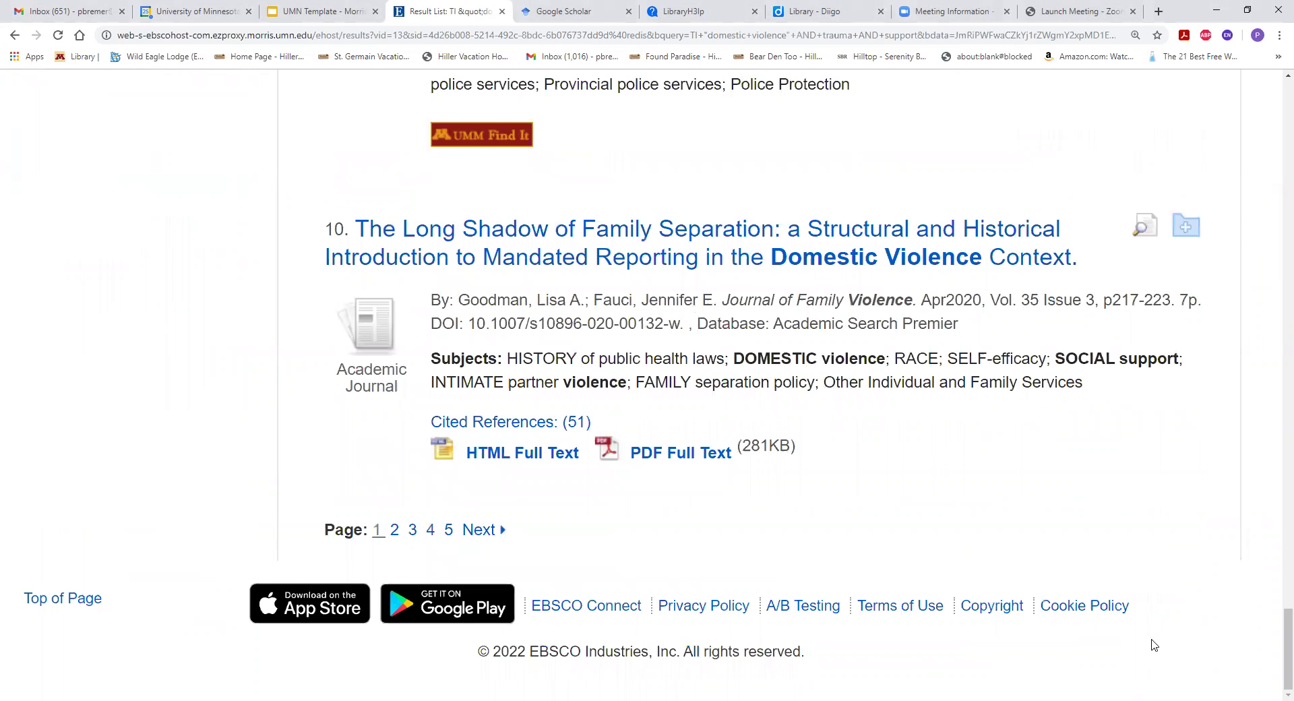
left_click(393, 534)
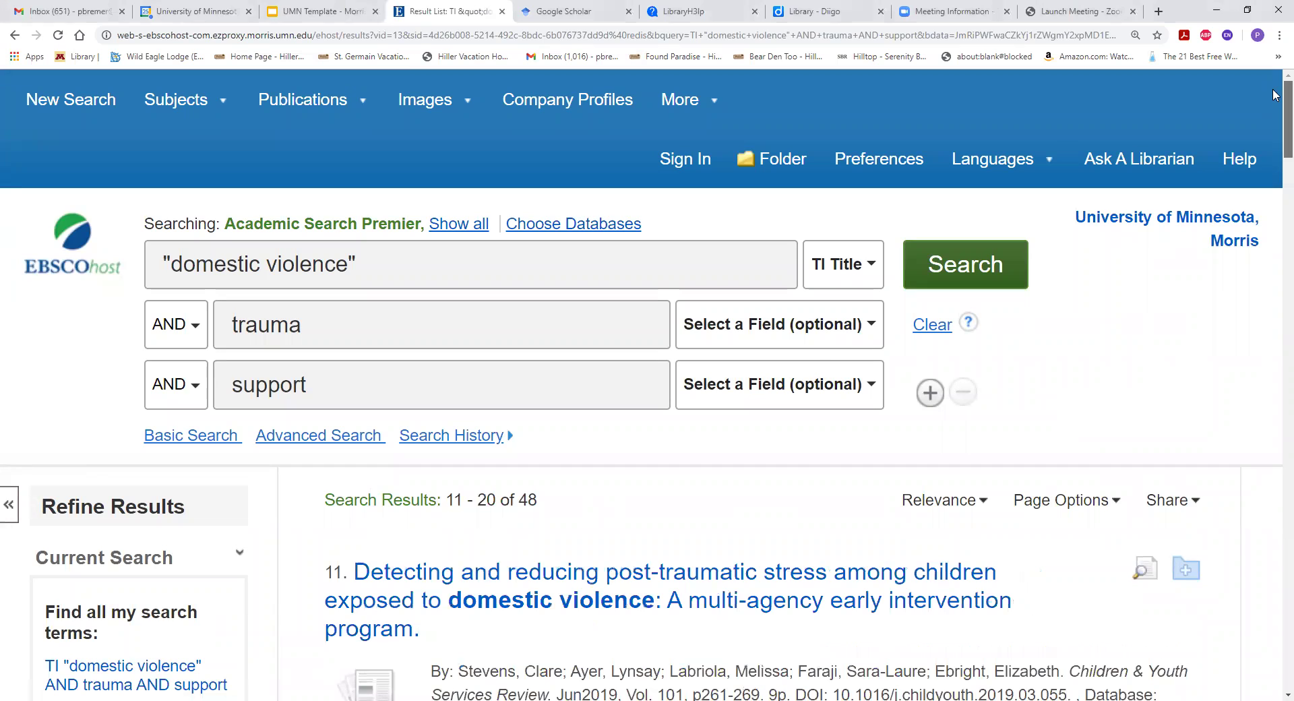
Open the record of result 14, "The Impact on Informal Supporters of Domestic Violence Survivors: A Systematic Literature Review".
scroll(1274, 94, "down", 1)
scroll(1270, 172, "down", 6)
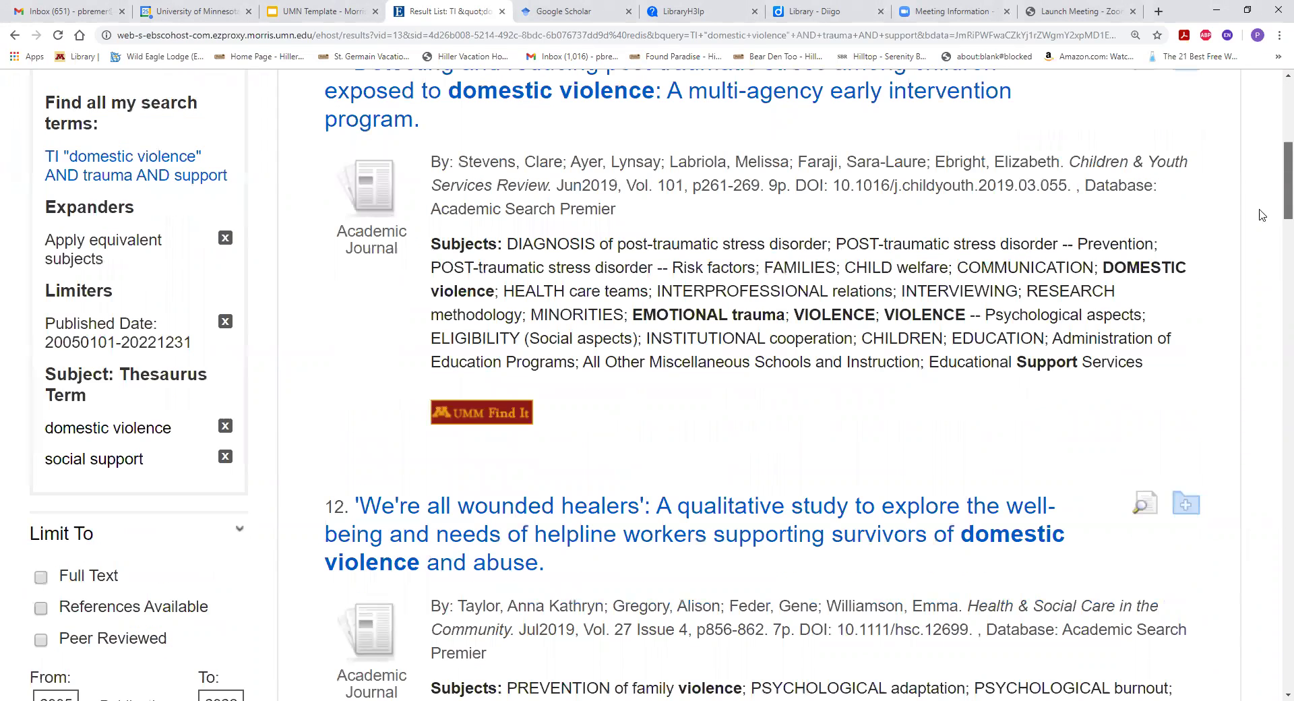
scroll(1259, 226, "down", 8)
scroll(1247, 283, "down", 5)
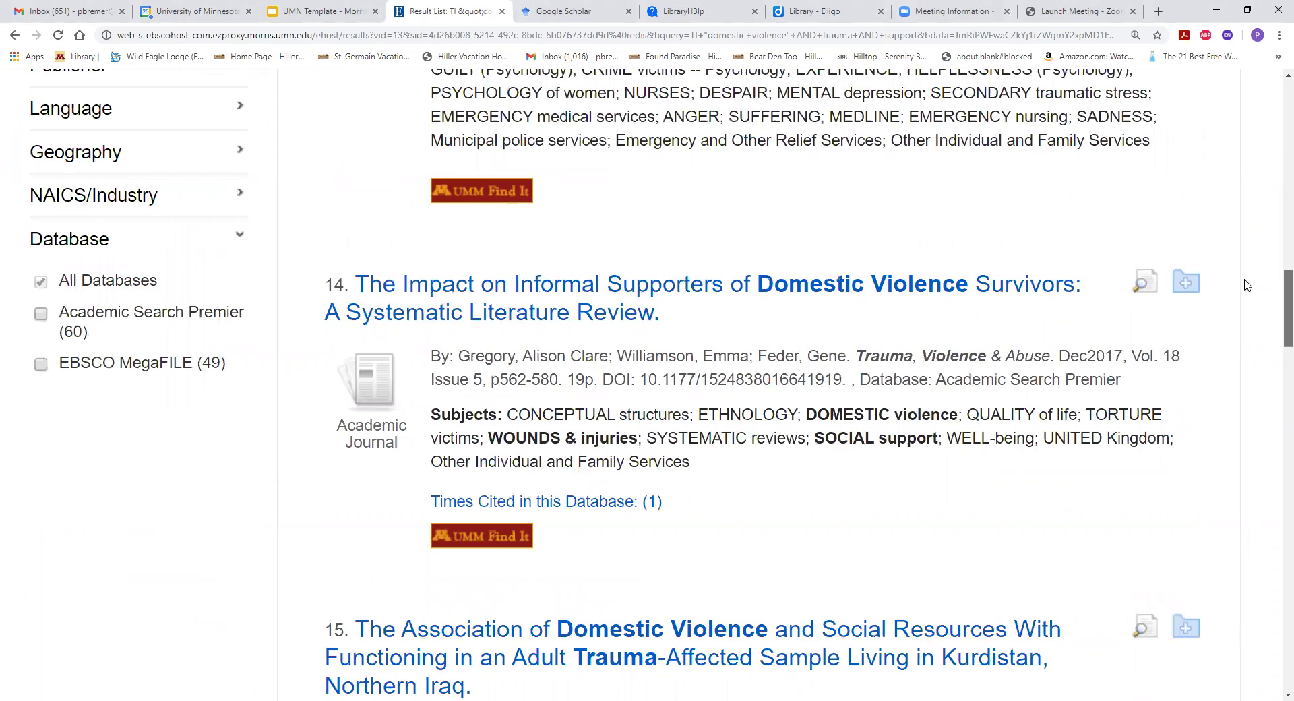
scroll(1247, 300, "down", 2)
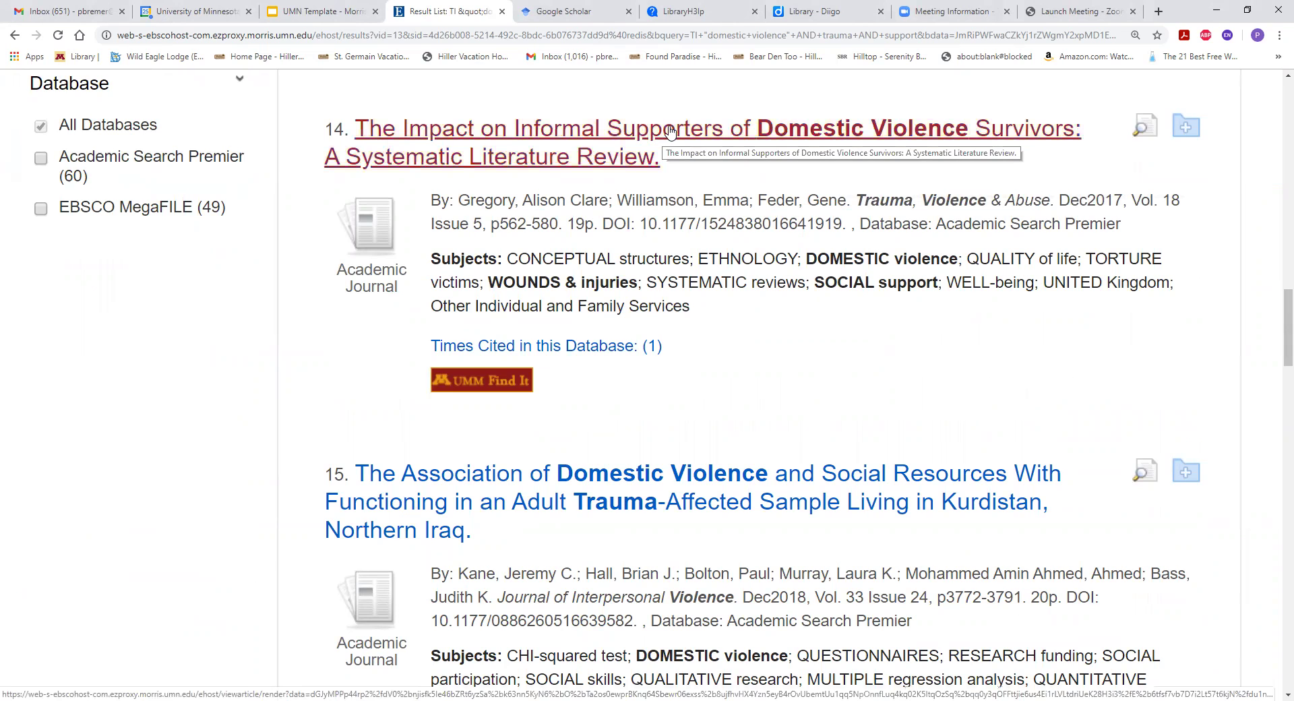
left_click(781, 141)
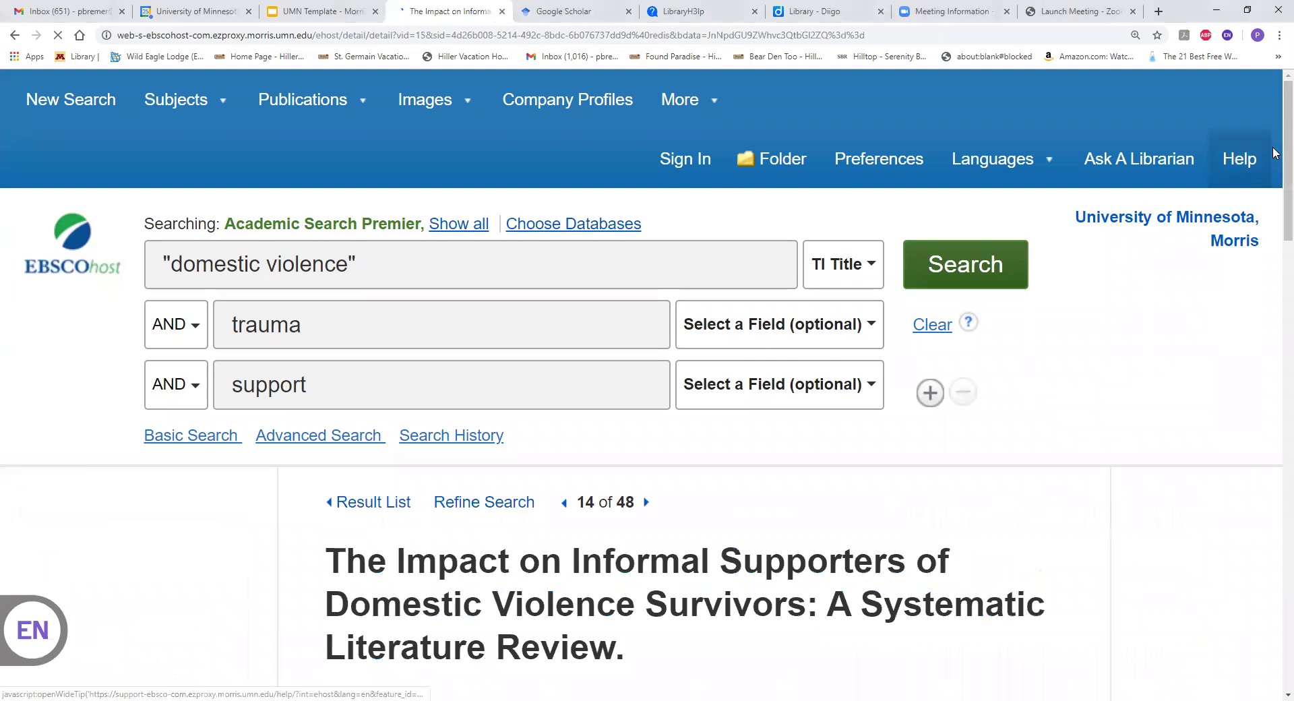
Review the subject terms, keywords and abstract of the systematic literature review's record.
scroll(1259, 270, "down", 8)
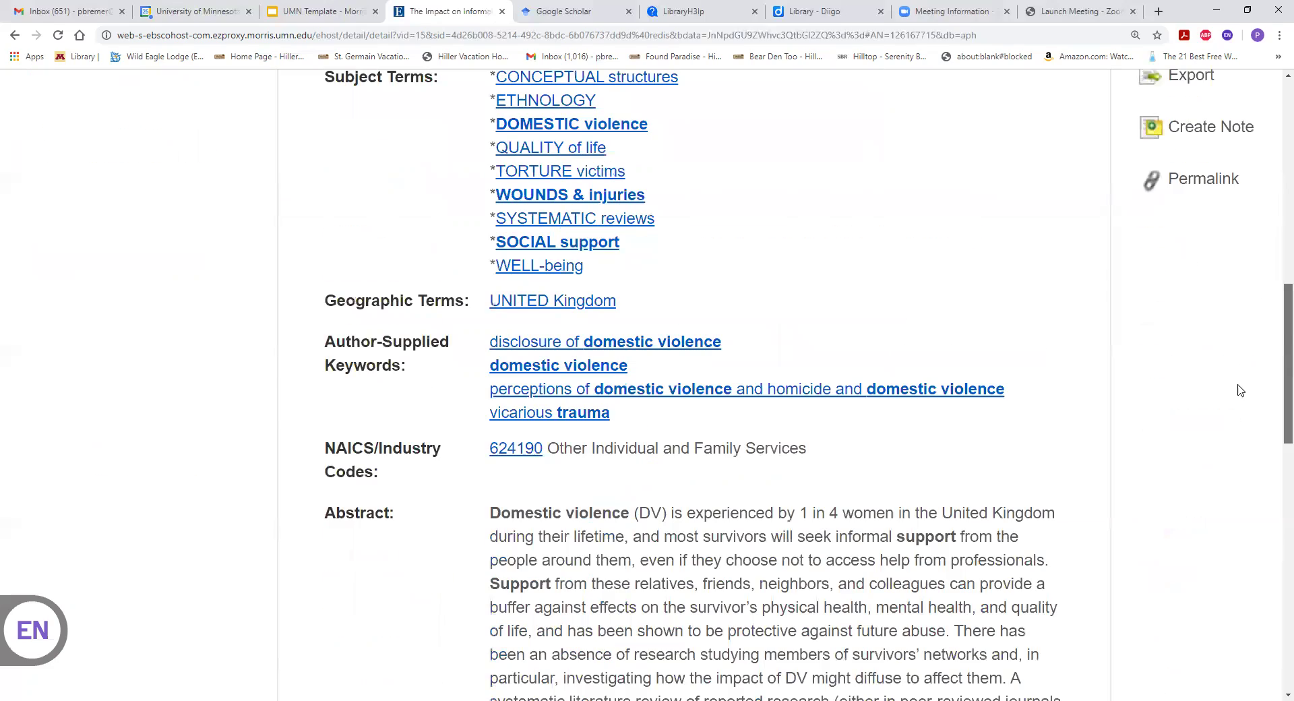
scroll(1239, 401, "down", 1)
scroll(1230, 445, "down", 2)
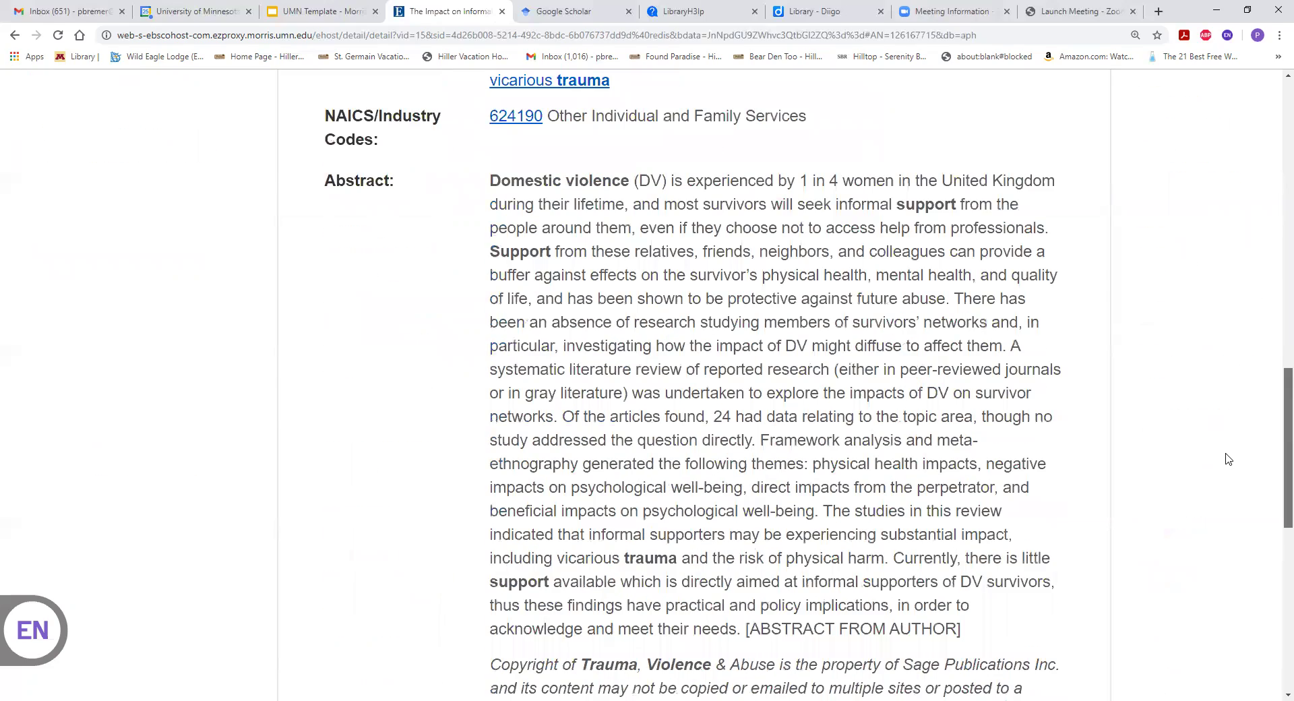
scroll(1223, 458, "down", 1)
scroll(1225, 298, "up", 4)
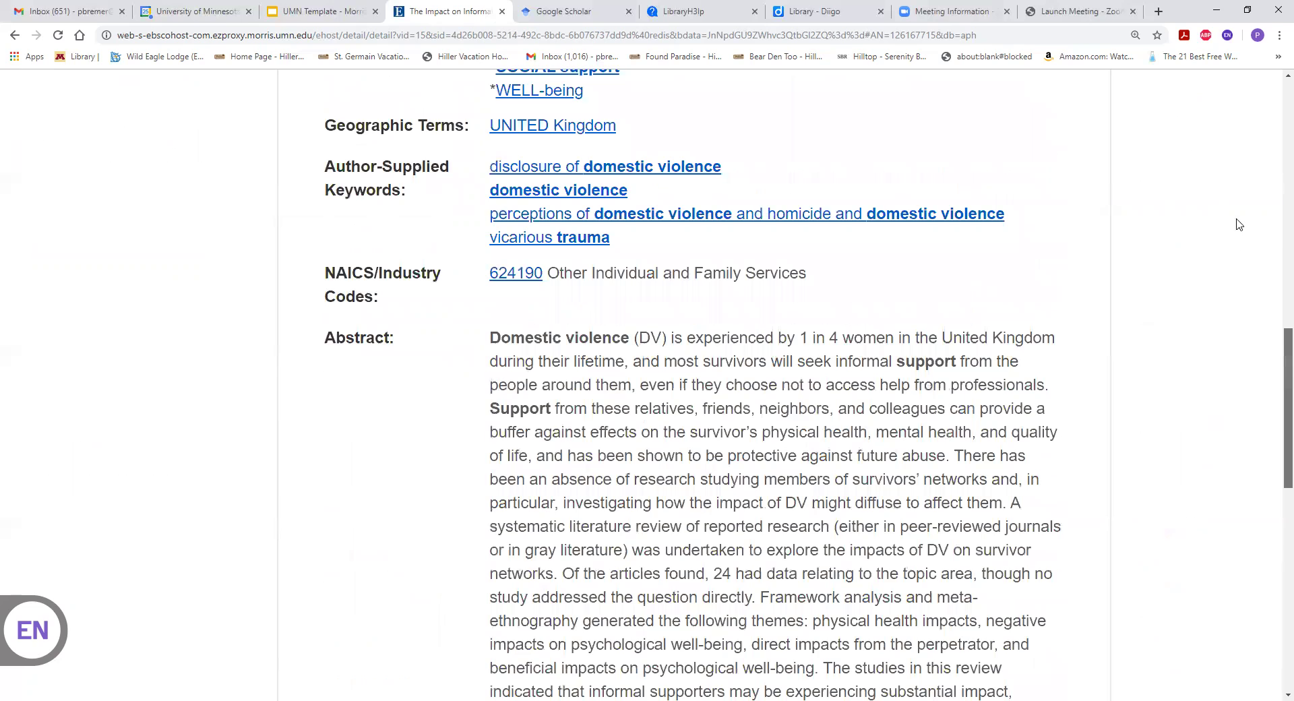
scroll(1236, 226, "up", 6)
scroll(1240, 209, "up", 2)
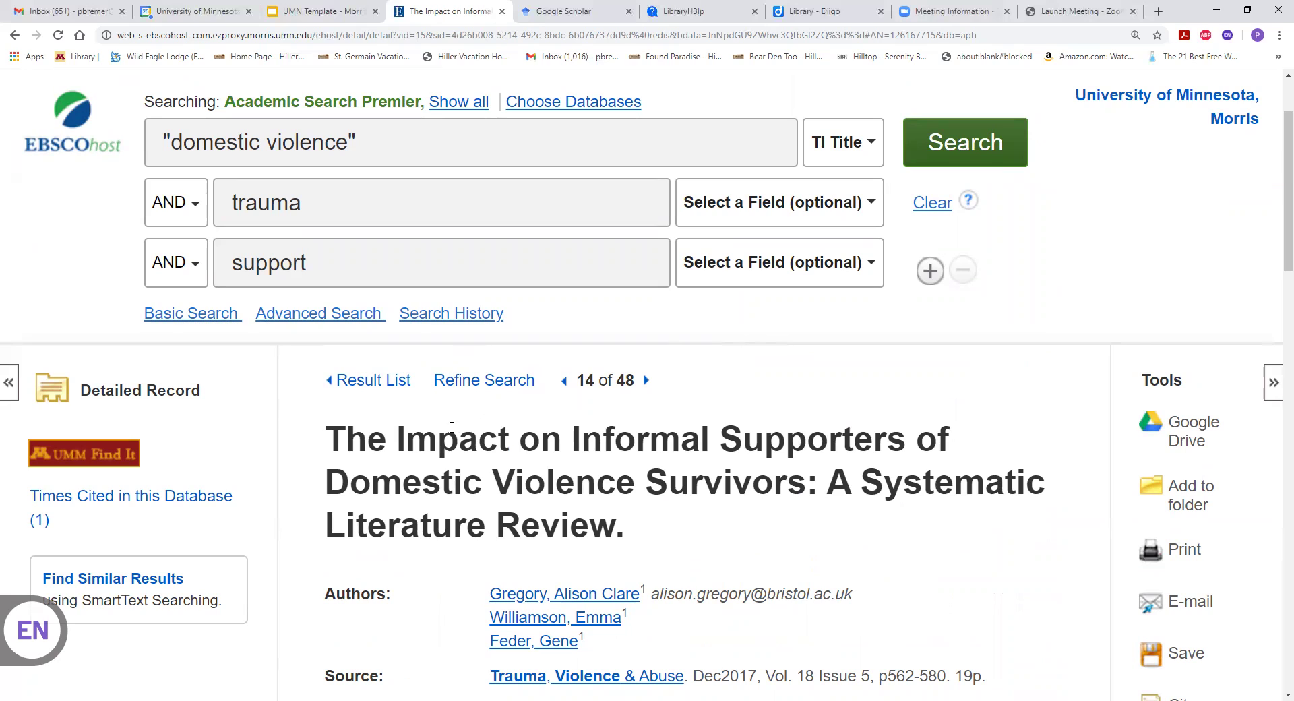
Look up full-text access to the literature review with UMM Find It and check its online access options.
left_click(84, 459)
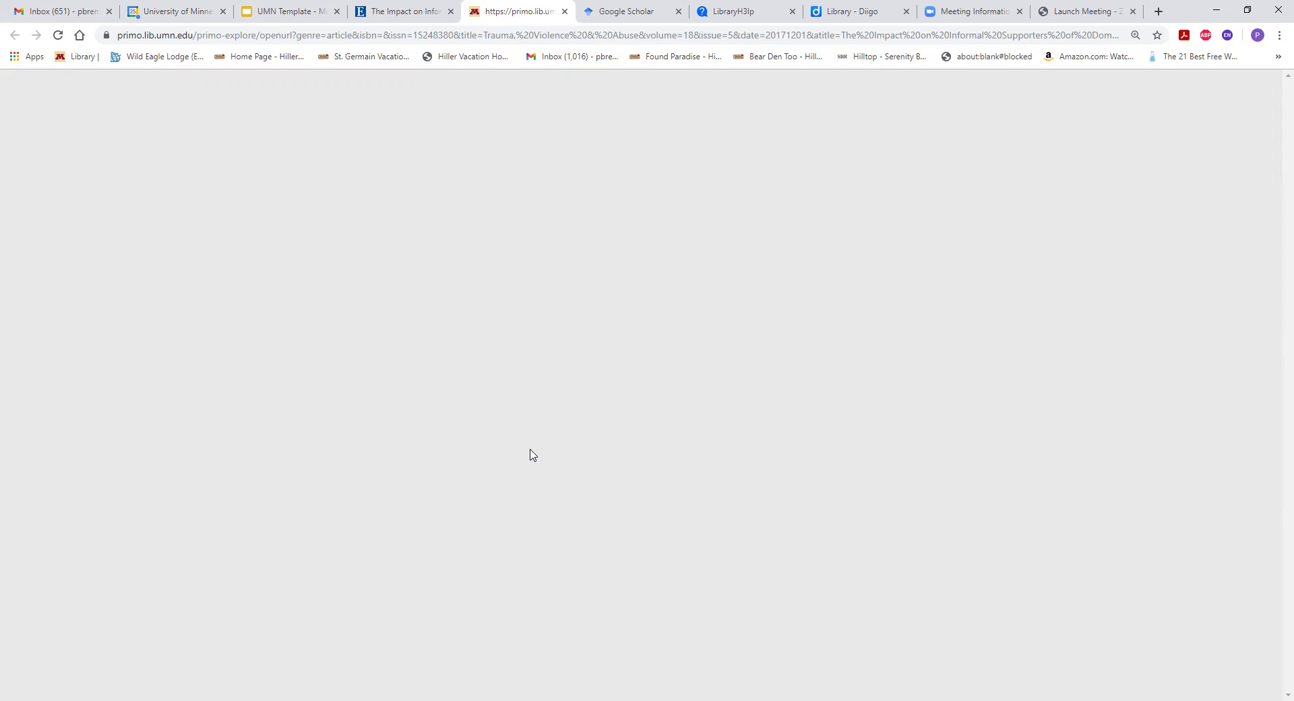
scroll(553, 451, "down", 1)
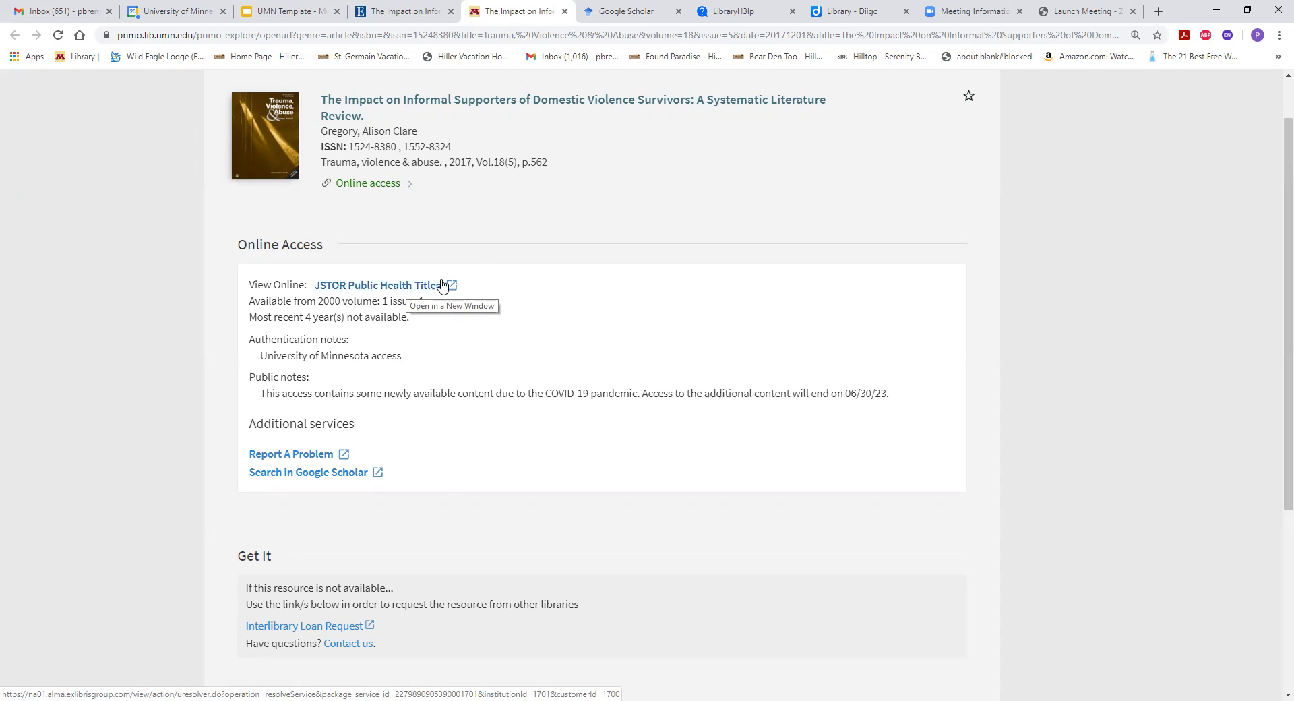
scroll(1276, 185, "up", 1)
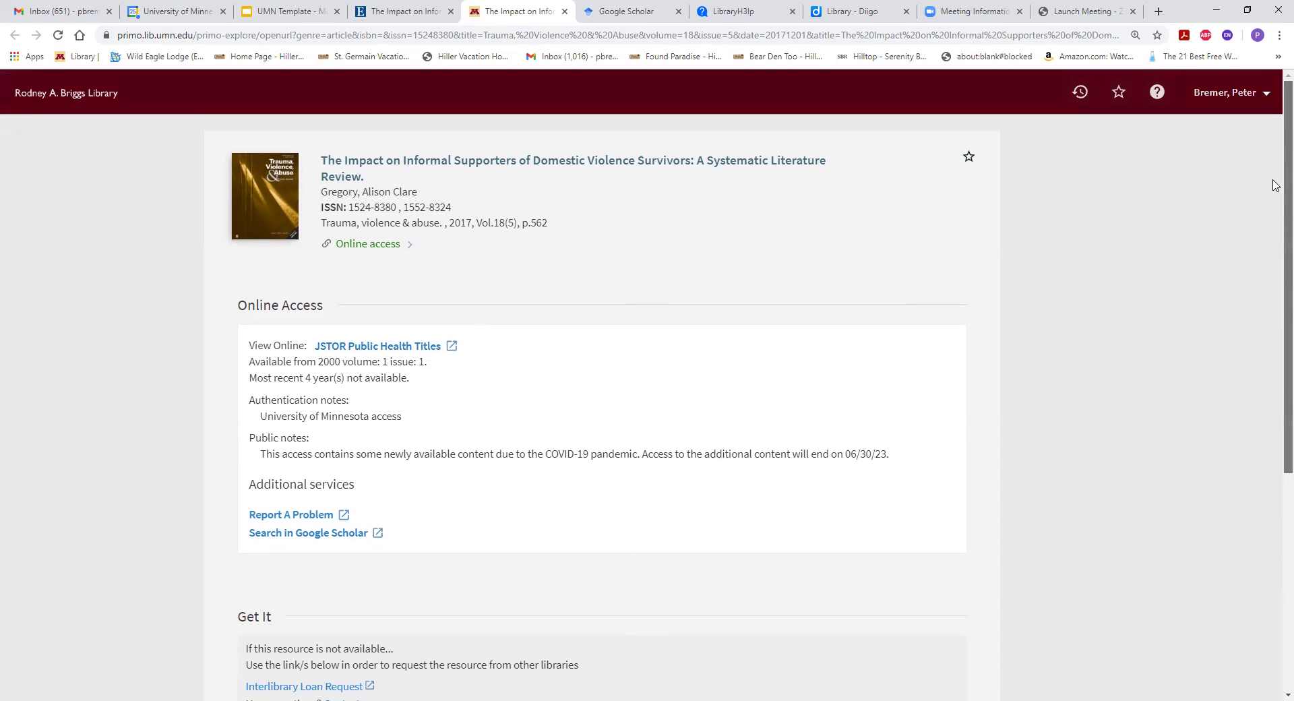
Return from the literature review's record to the EBSCOhost result list and go to page 1 of the results.
left_click(413, 15)
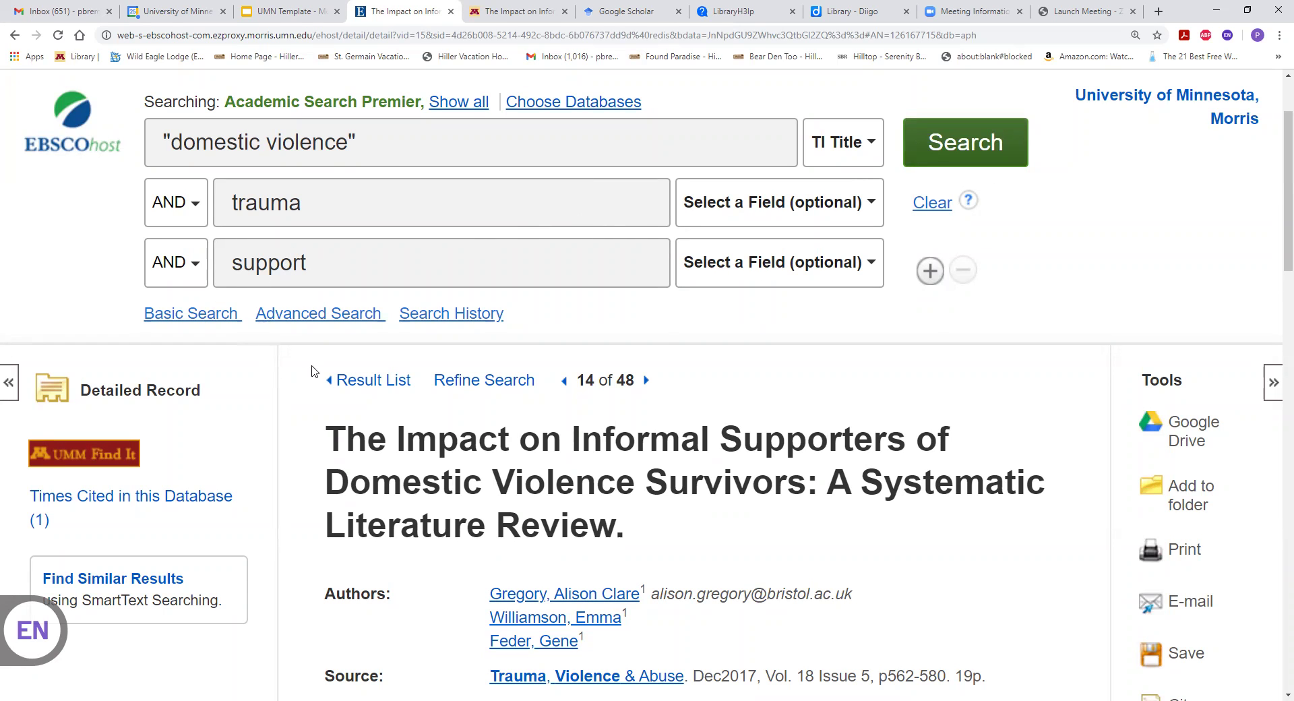
left_click(360, 381)
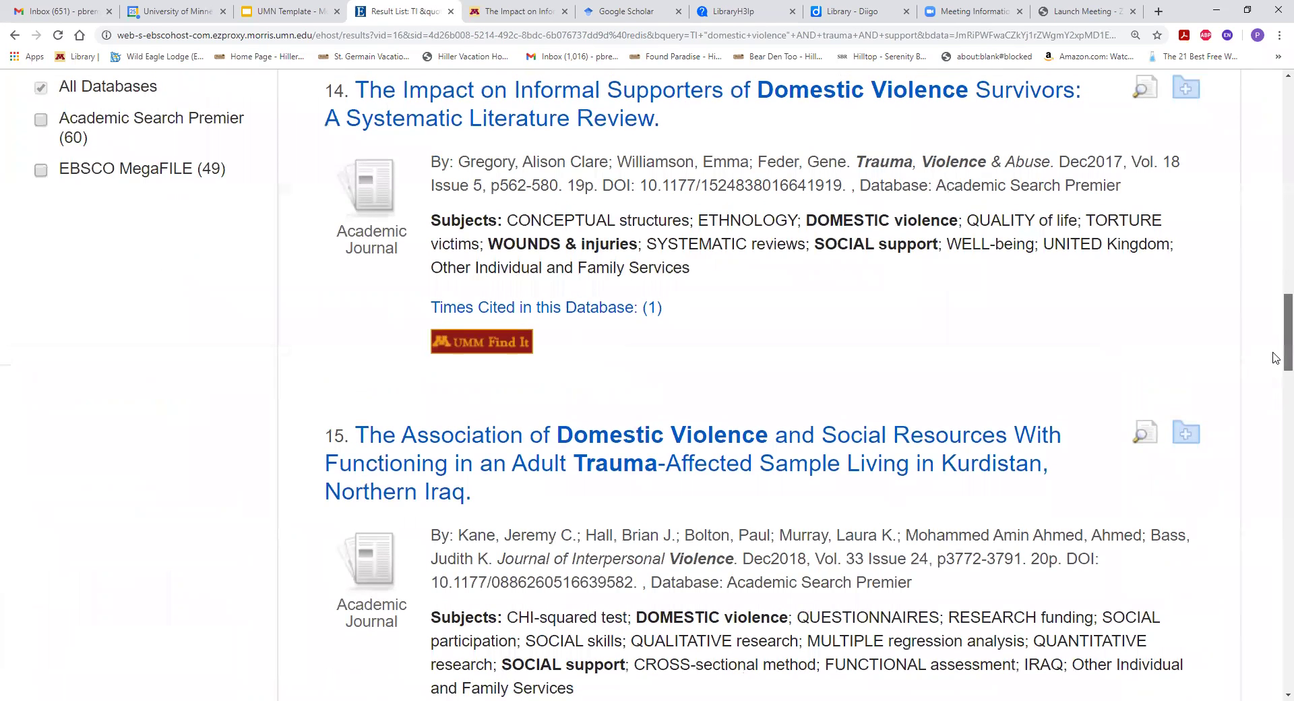
scroll(1275, 377, "down", 4)
scroll(1258, 641, "down", 20)
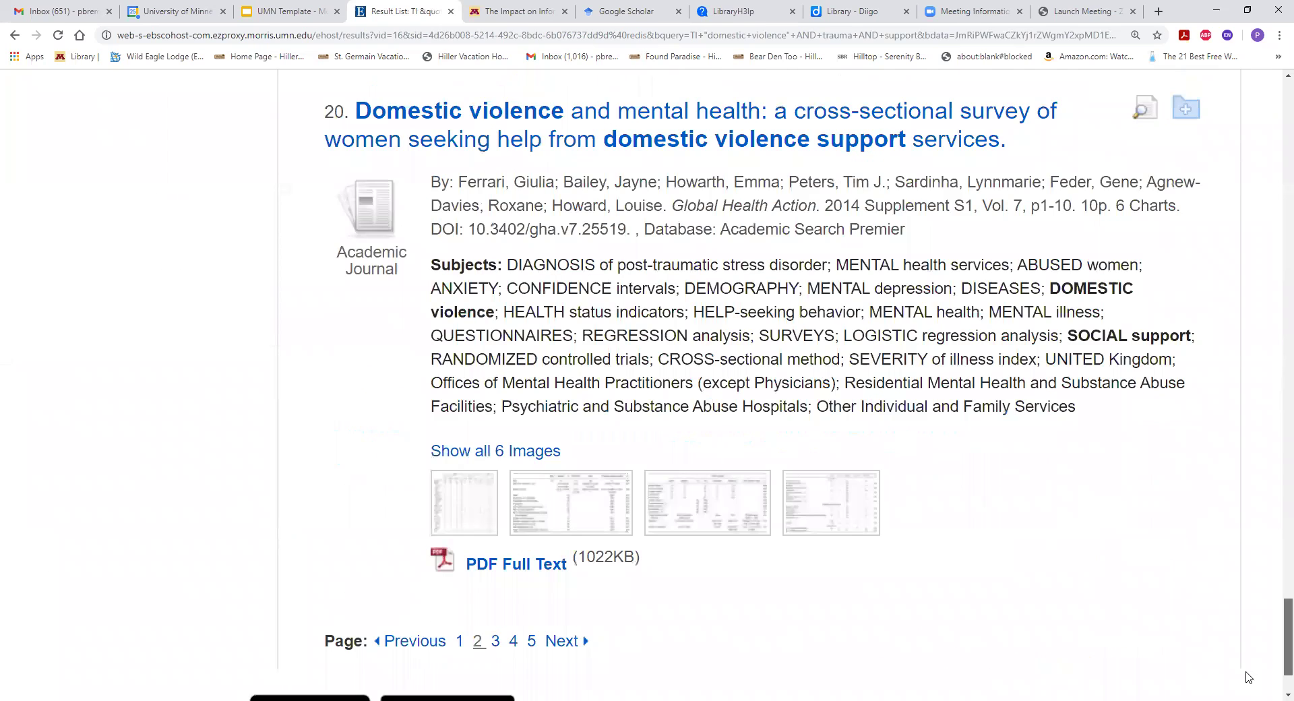
scroll(742, 536, "down", 2)
left_click(459, 530)
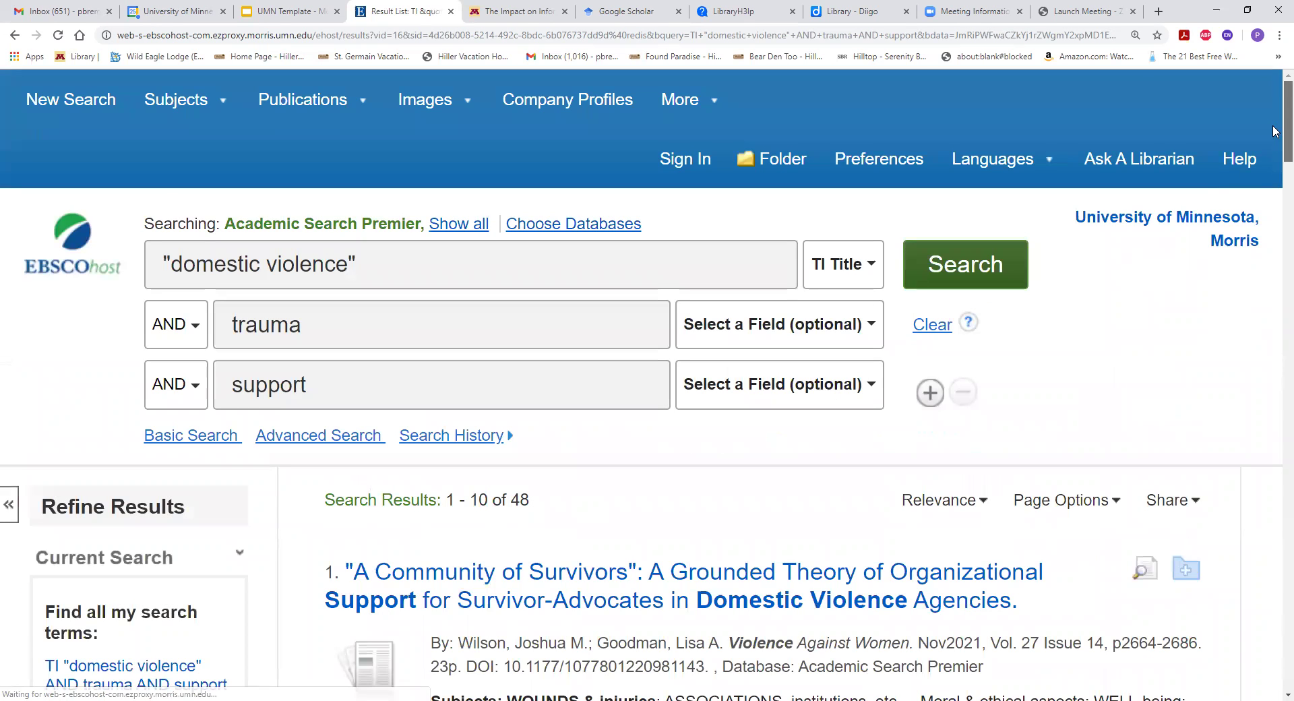
Look through the first page of results and open the PDF full text of result 10, "The Long Shadow of Family Separation".
scroll(1276, 138, "down", 2)
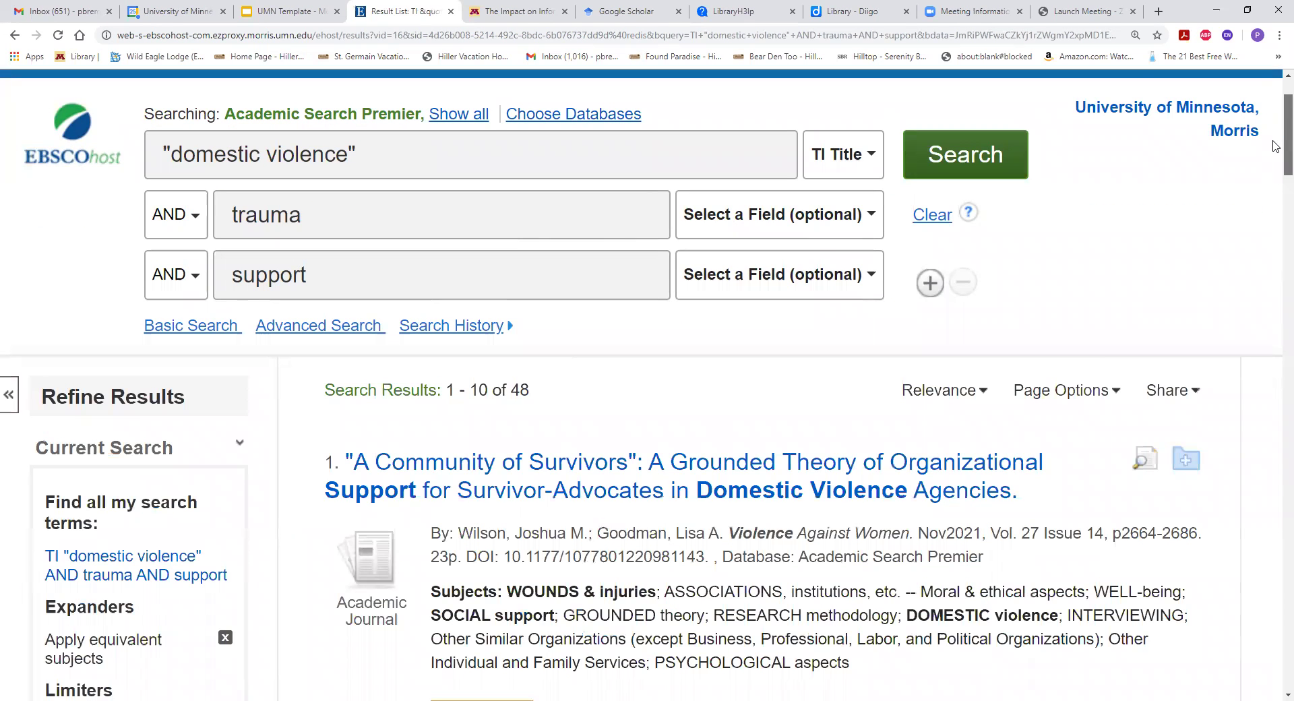
scroll(1276, 146, "down", 10)
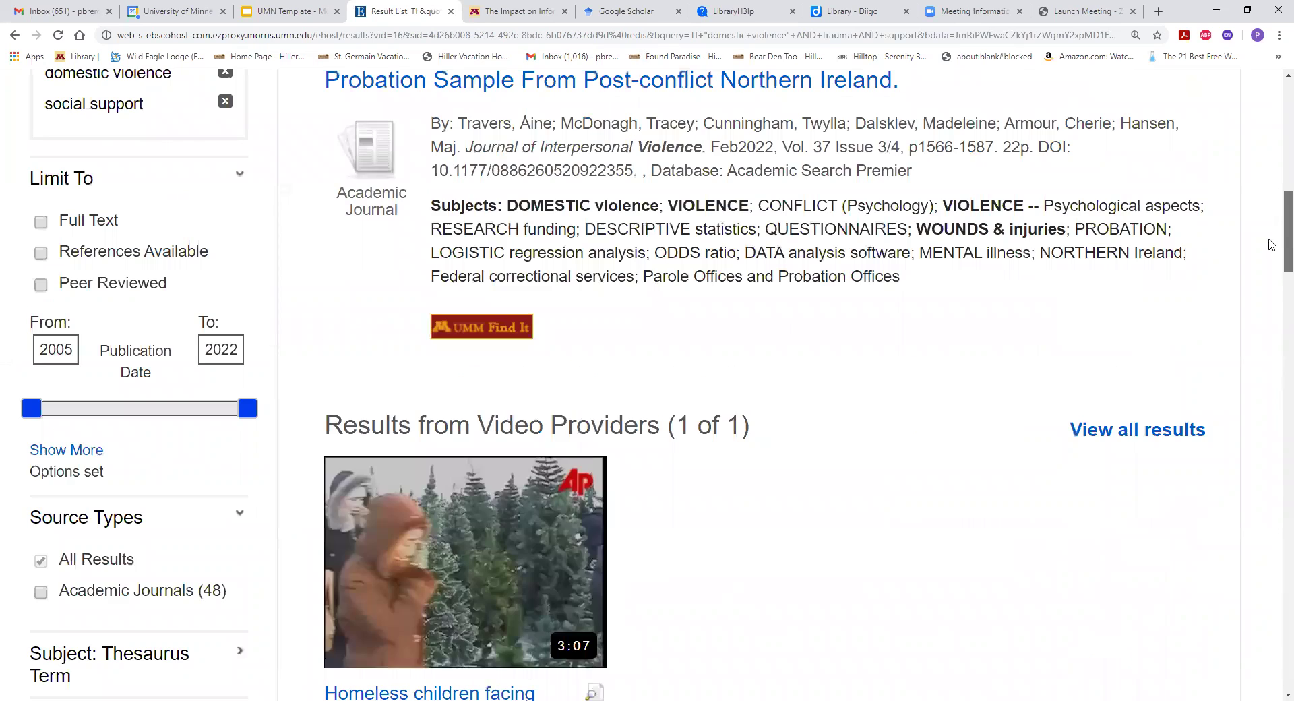
scroll(1260, 303, "down", 6)
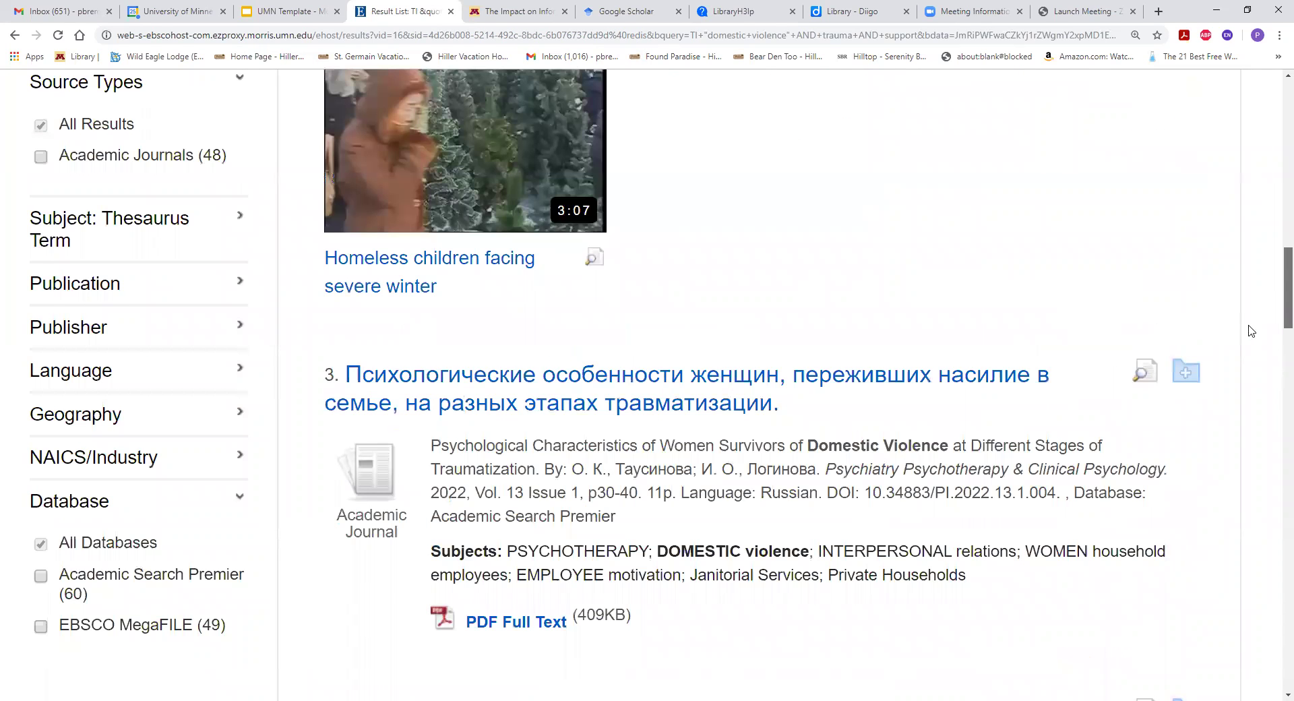
scroll(1252, 328, "down", 3)
scroll(1252, 331, "down", 1)
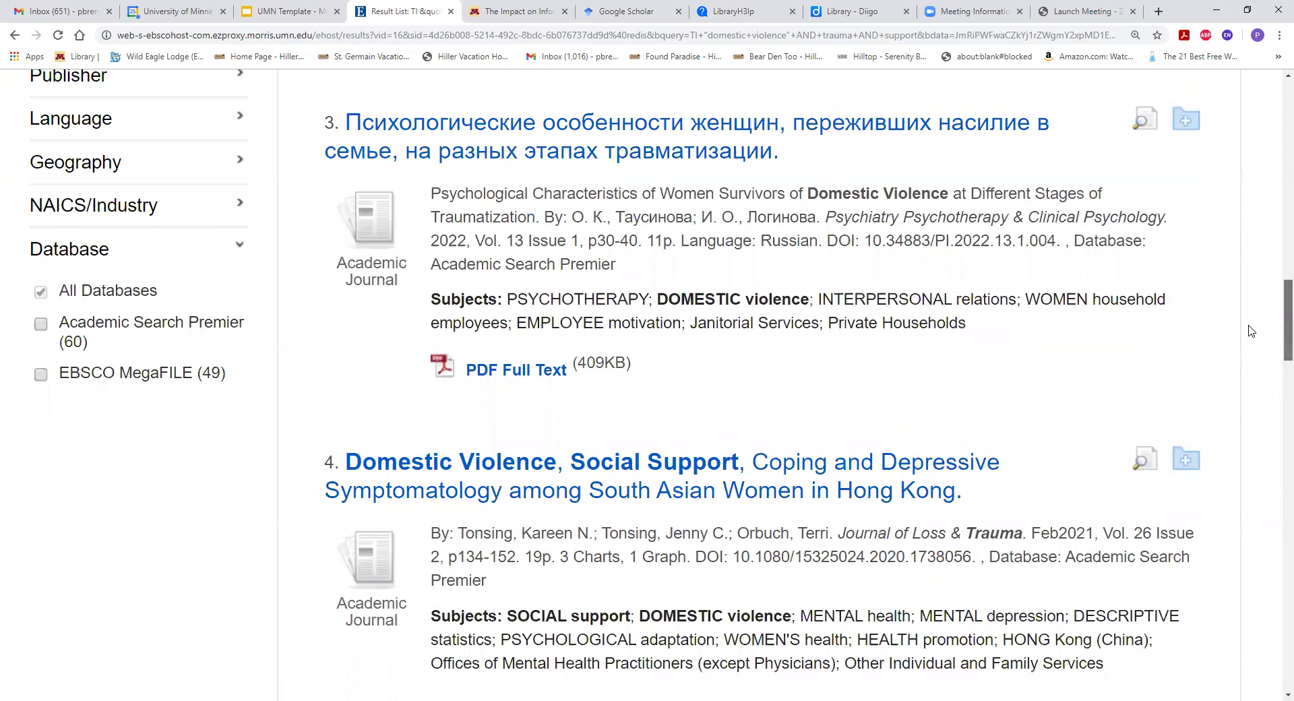
scroll(1252, 331, "down", 4)
scroll(1235, 432, "down", 9)
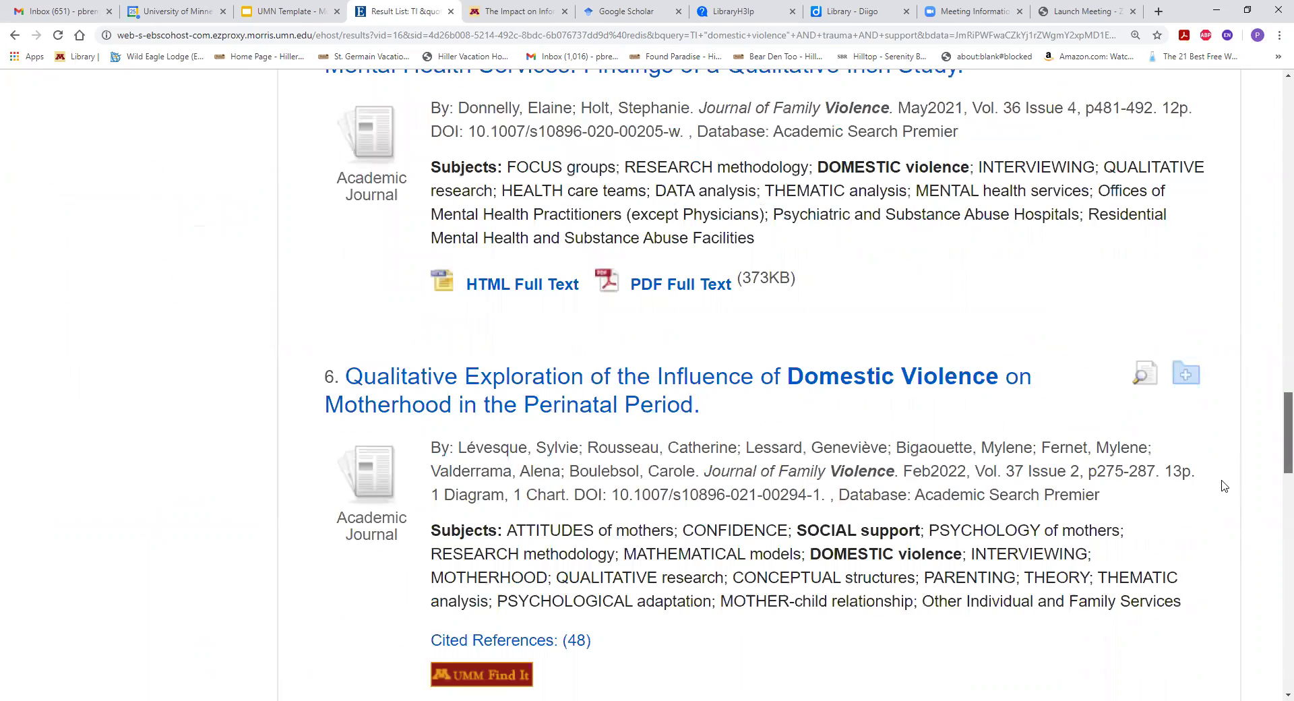
scroll(1216, 516, "down", 10)
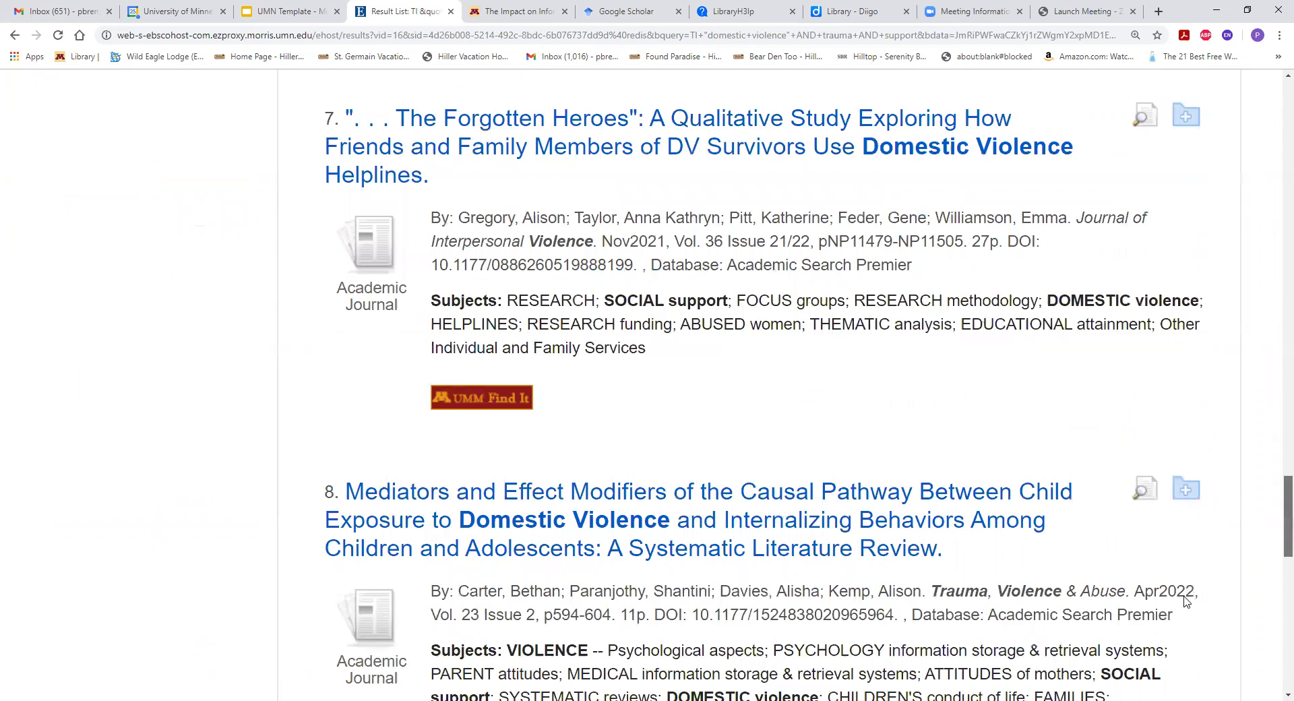
key("Home")
scroll(1274, 187, "down", 5)
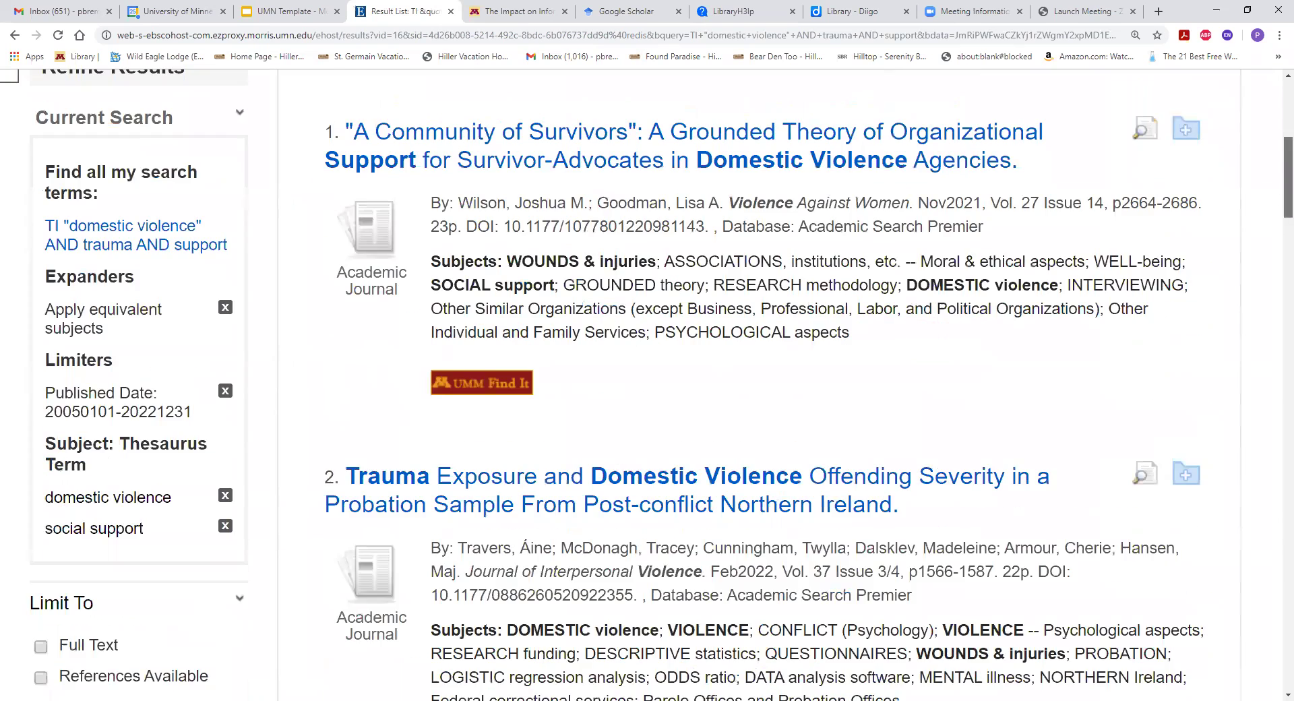
scroll(759, 384, "down", 20)
scroll(759, 385, "down", 10)
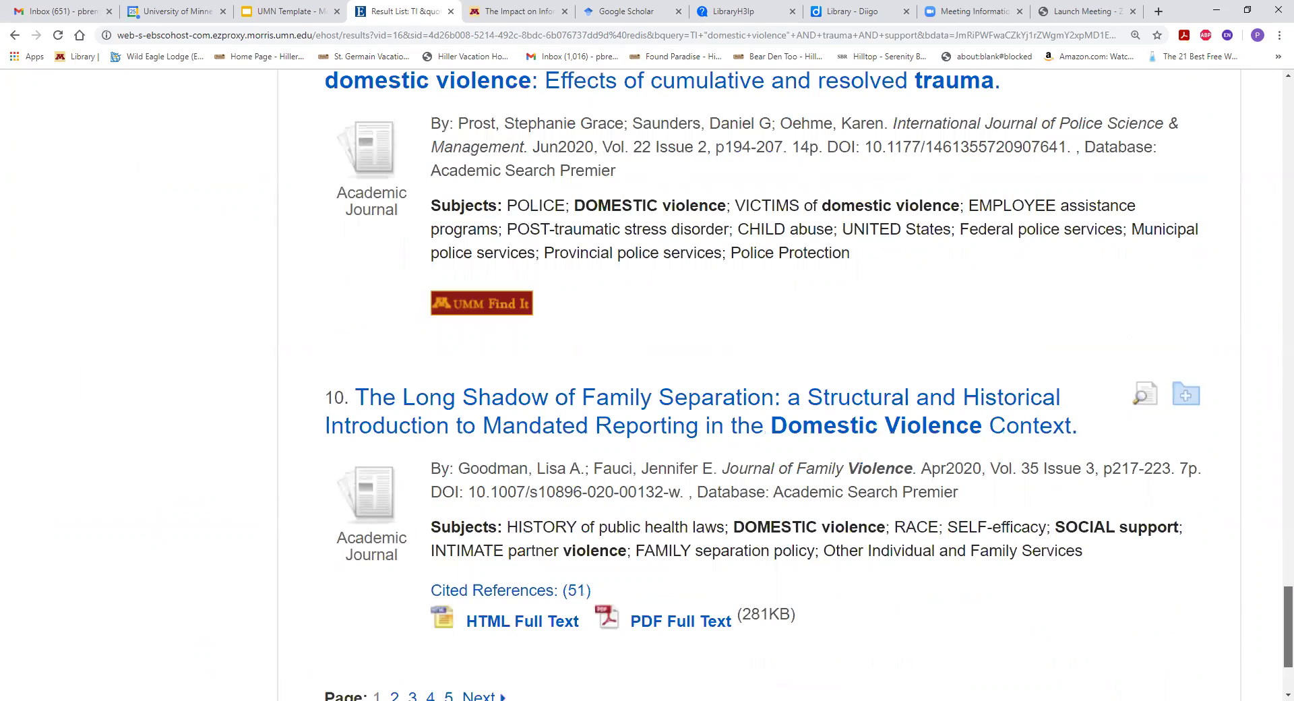
scroll(759, 384, "down", 1)
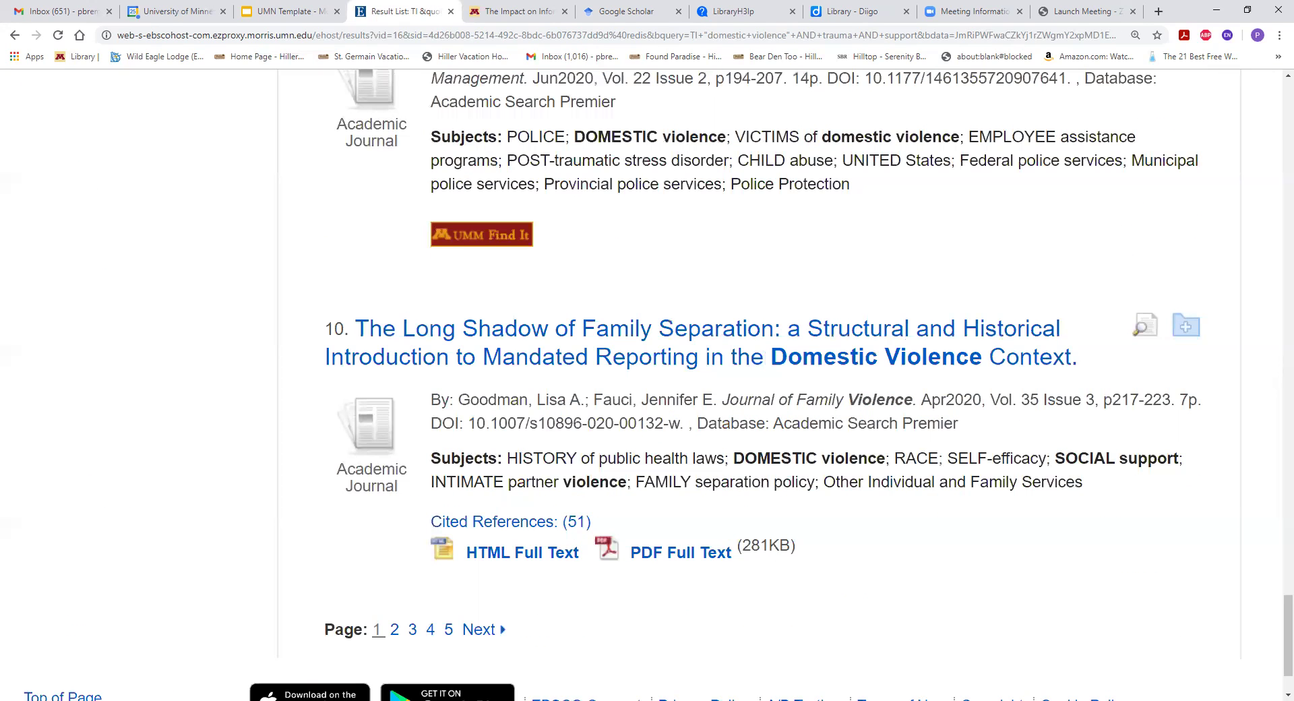
left_click(668, 554)
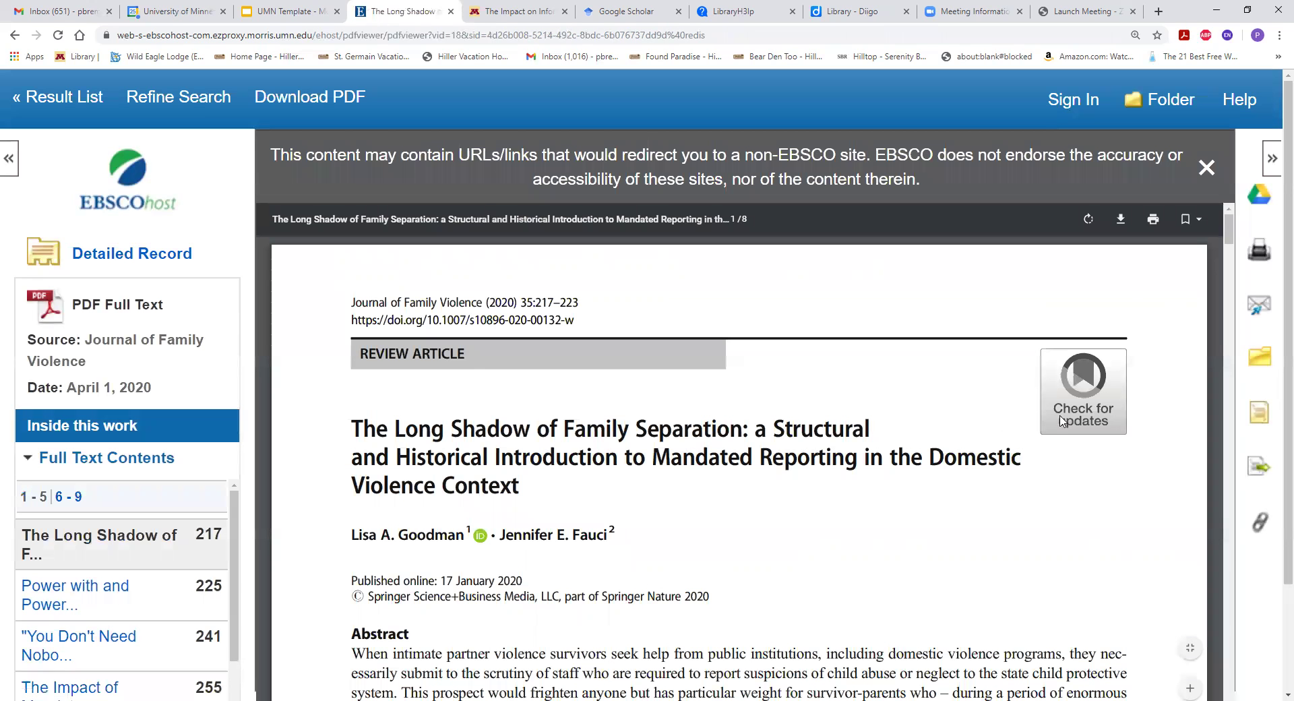
Skim the family separation article's sections on mandated reporting and parenting surveillance, and return to its first page.
left_click(1229, 230)
left_click_drag(1229, 230, 1210, 290)
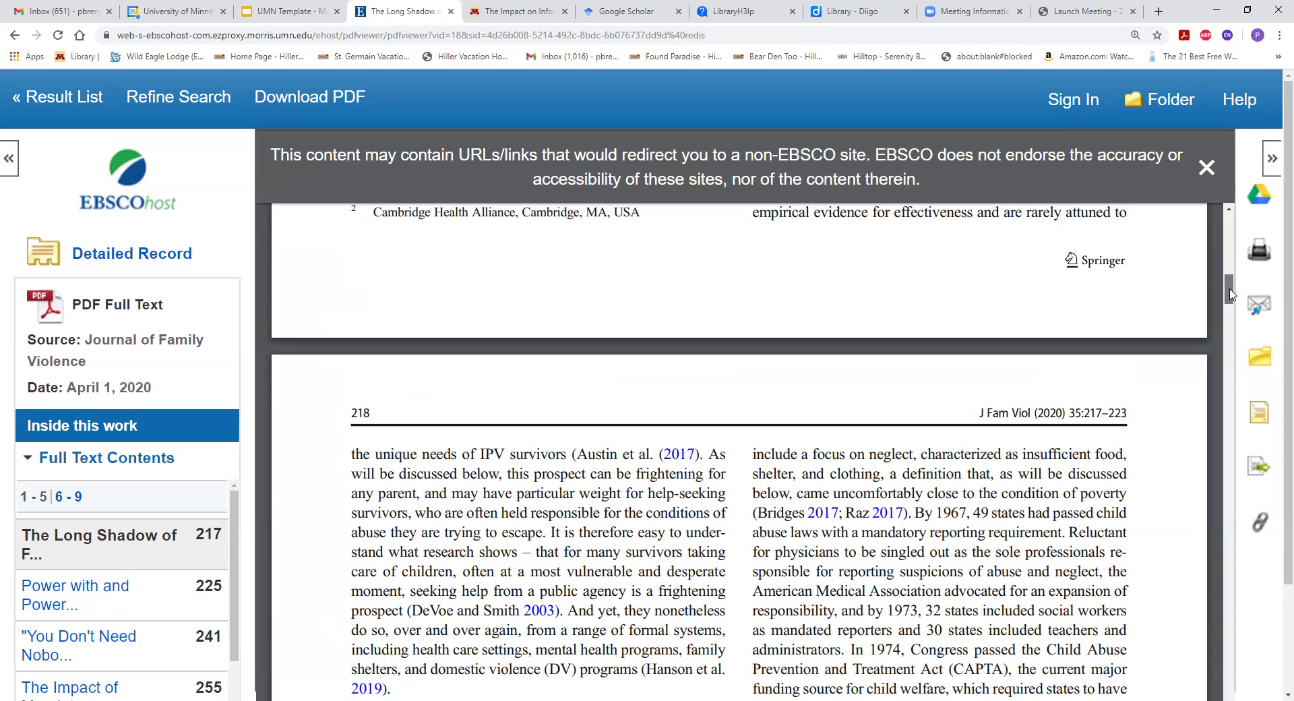
scroll(1229, 294, "down", 3)
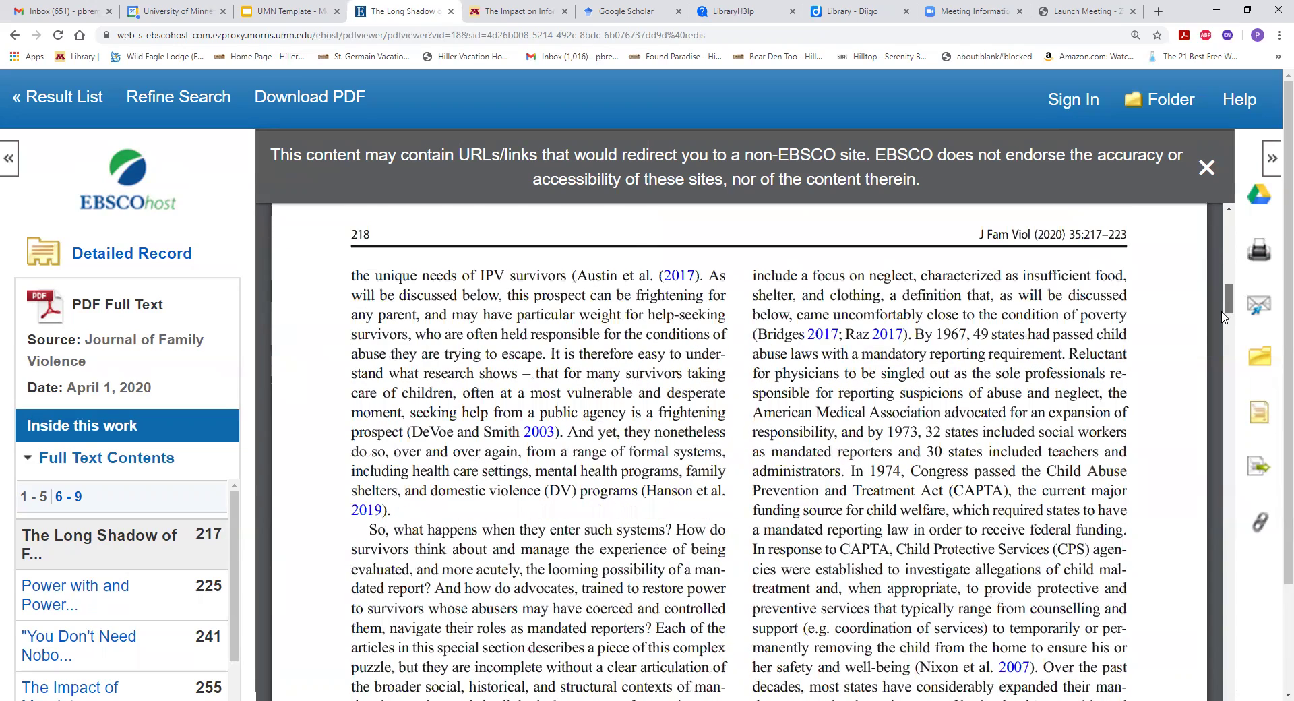
scroll(1224, 317, "down", 4)
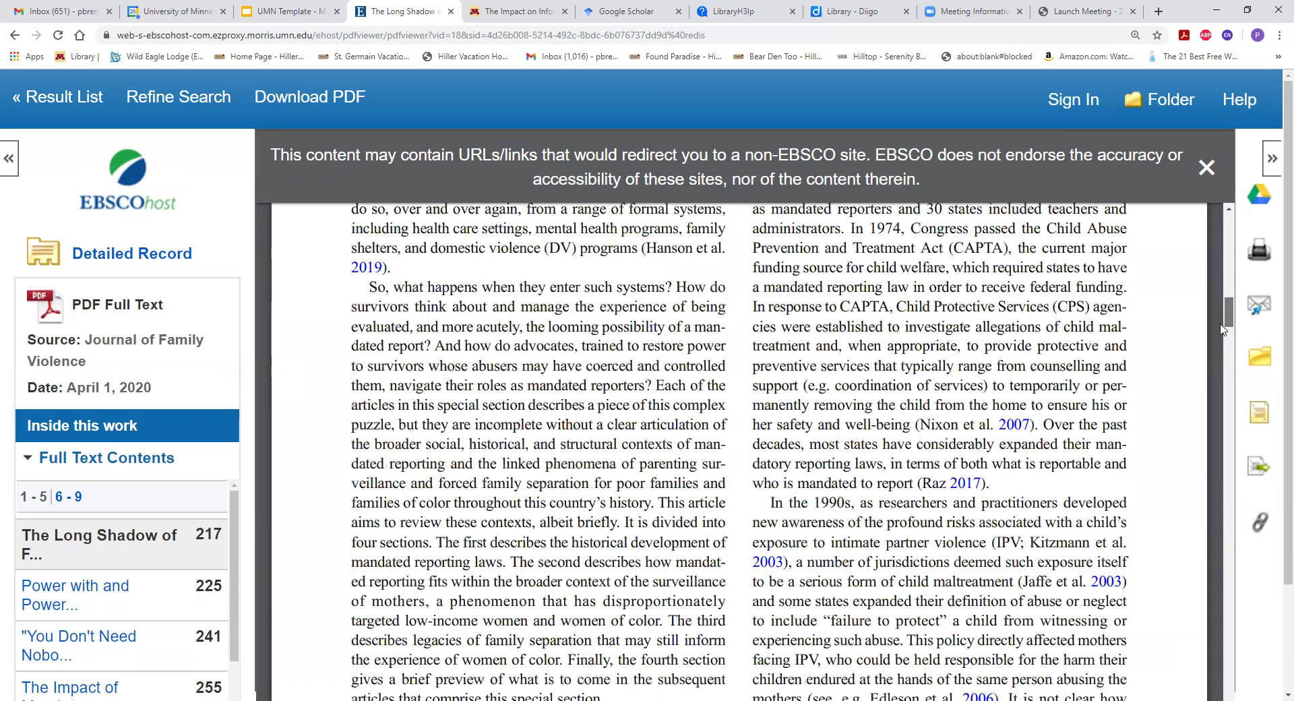
scroll(1223, 331, "down", 4)
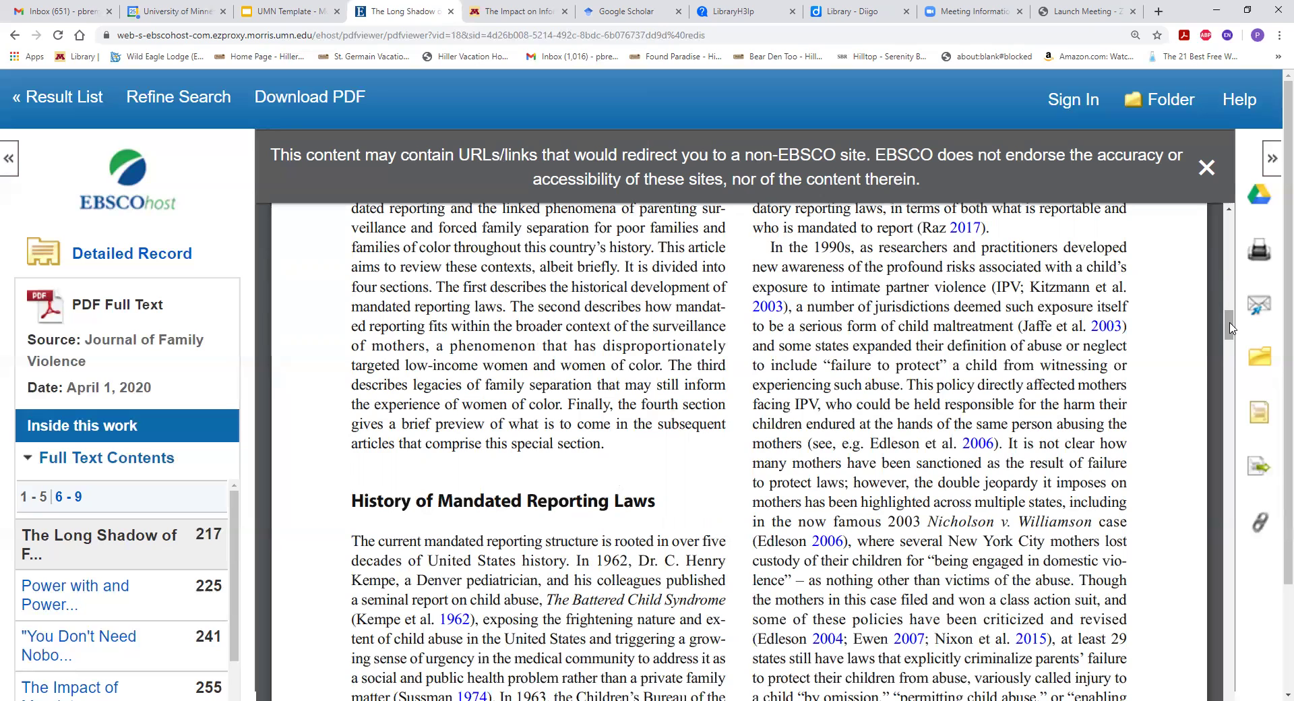
scroll(1229, 330, "down", 2)
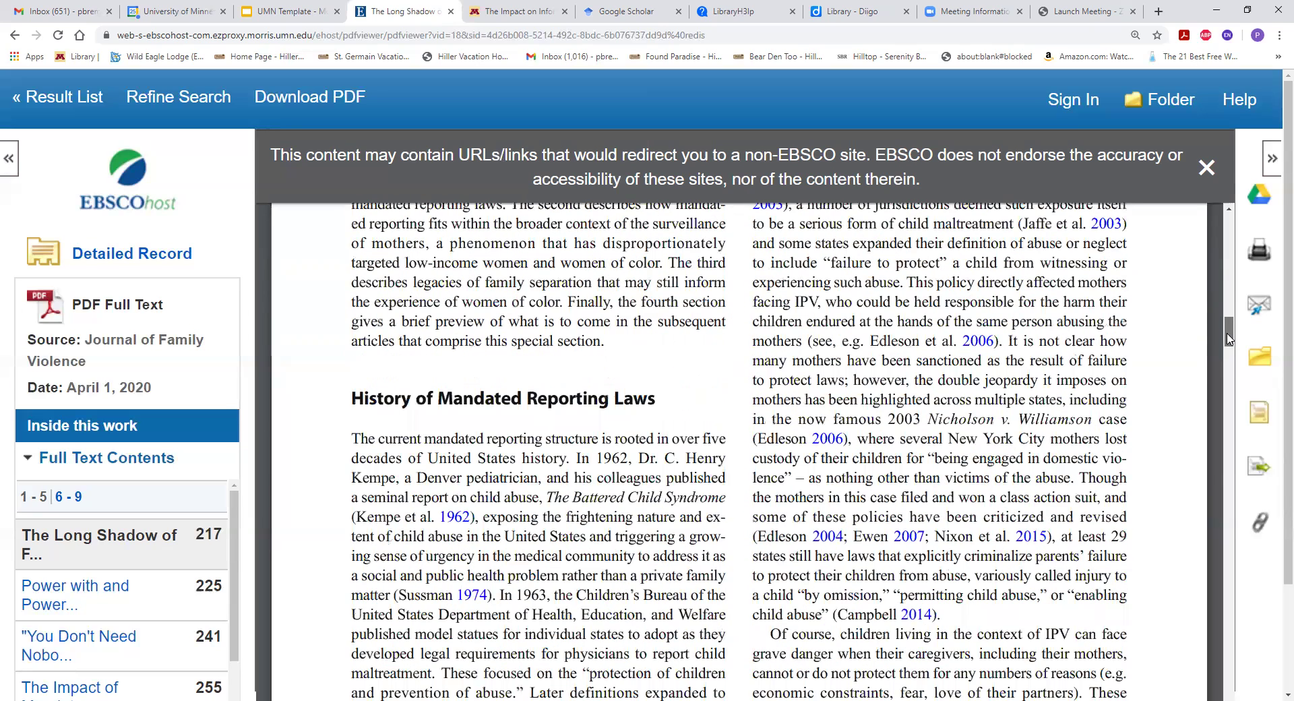
left_click_drag(1225, 357, 1225, 375)
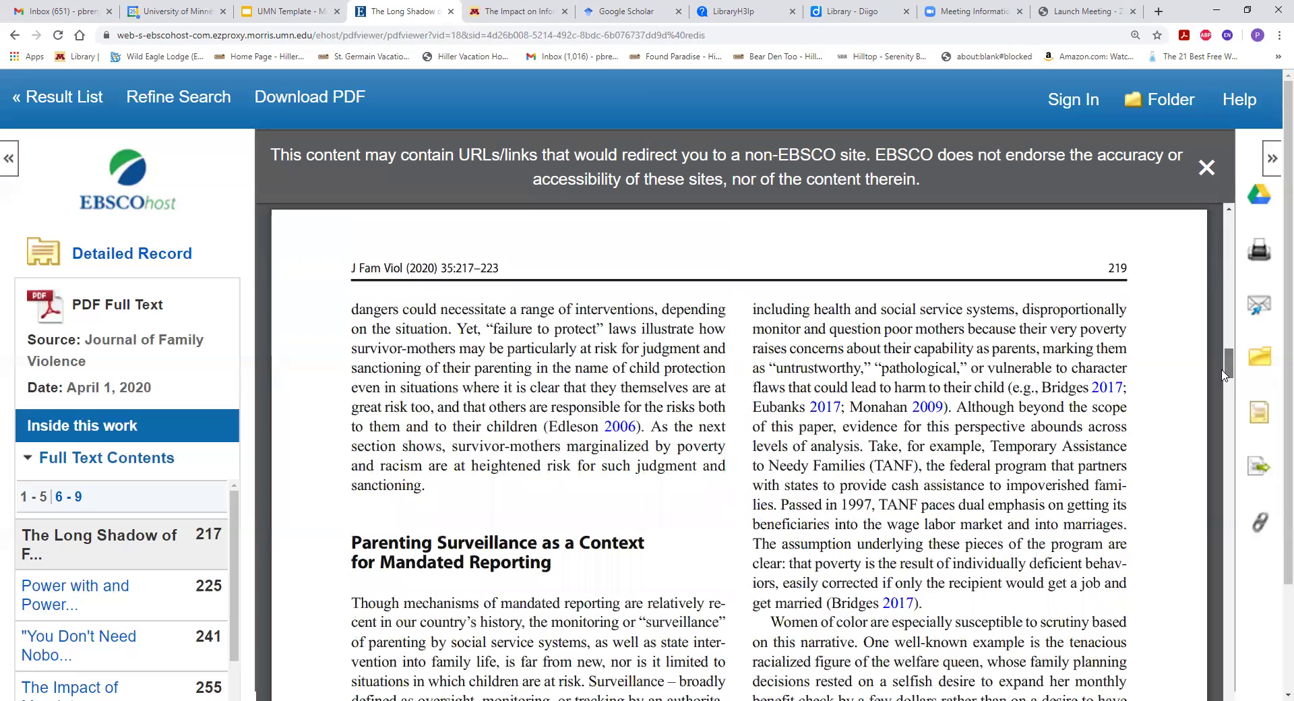
scroll(1224, 375, "down", 2)
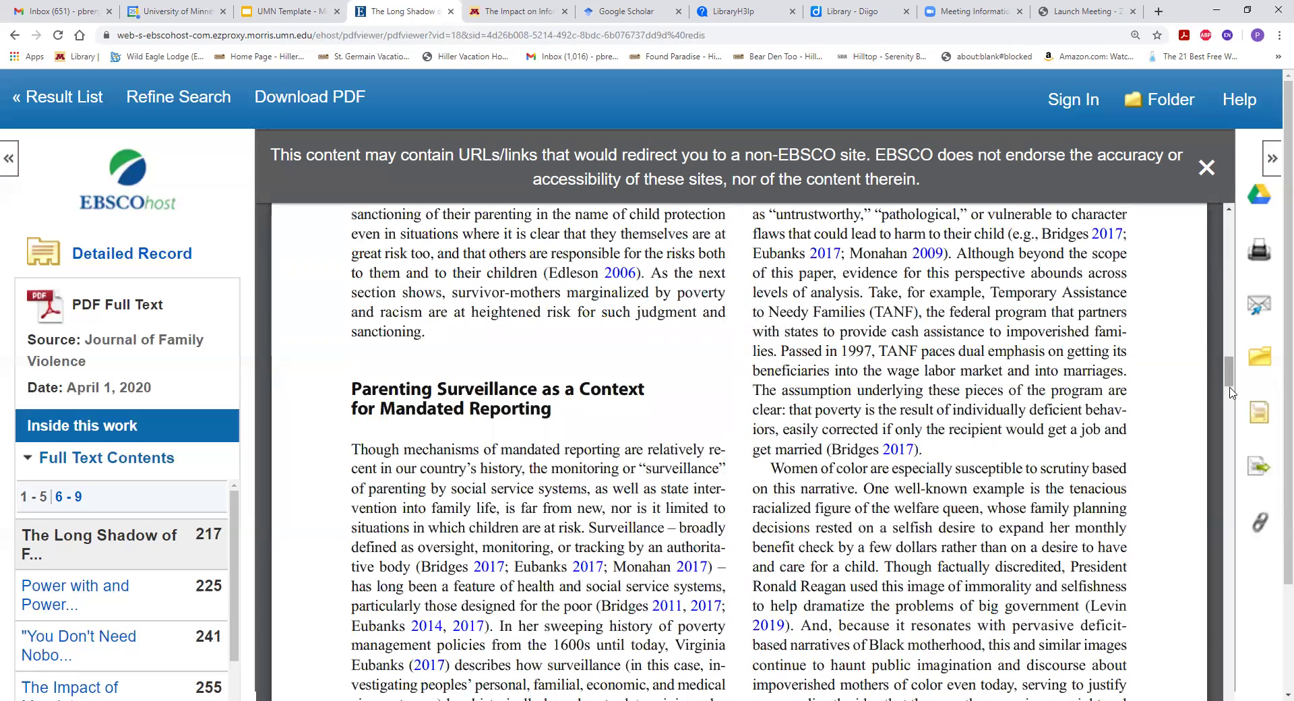
left_click_drag(1229, 405, 1227, 520)
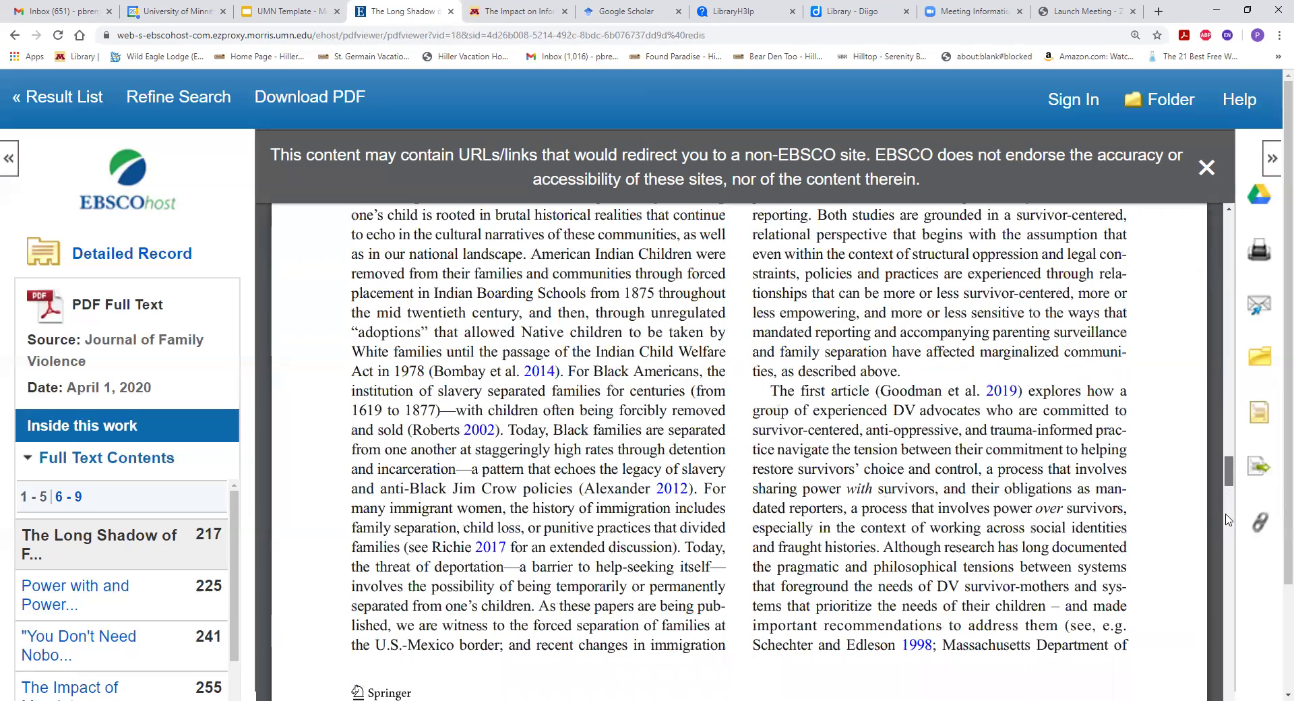
left_click_drag(1231, 249, 1230, 217)
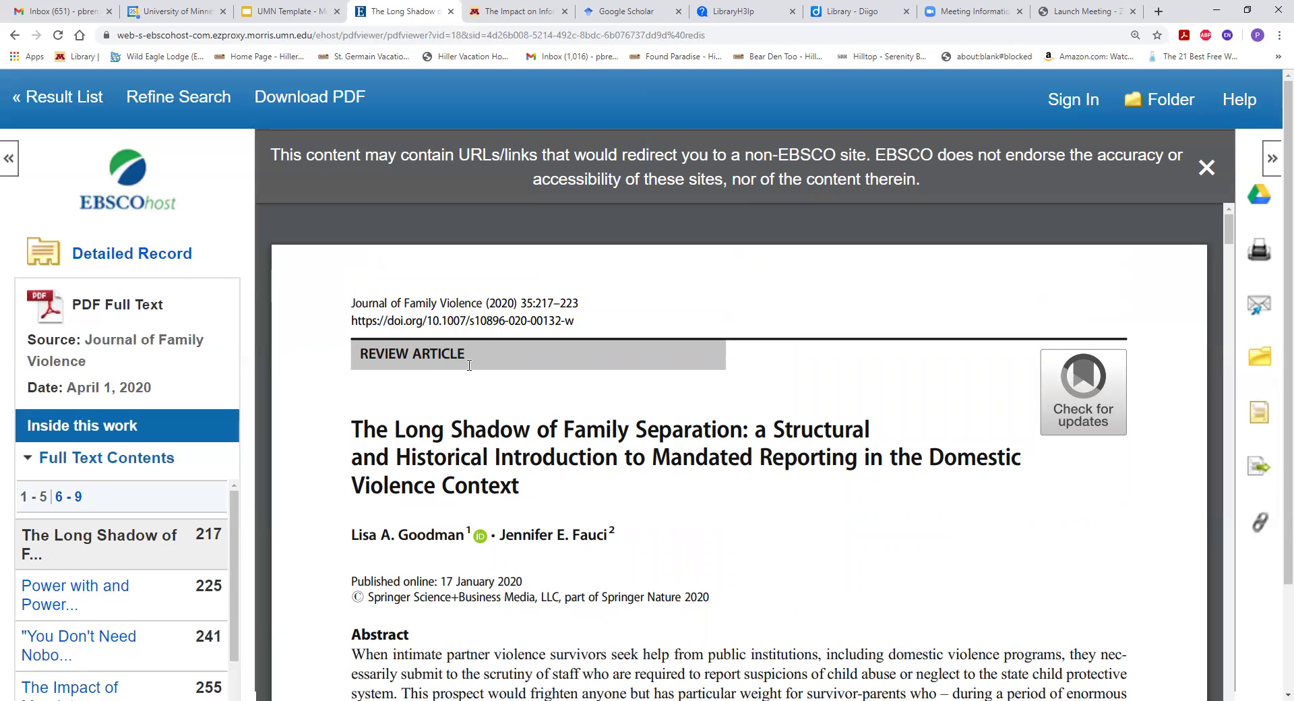
Go back to the result list and open the PDF full text of result 4, on South Asian women in Hong Kong.
left_click(82, 107)
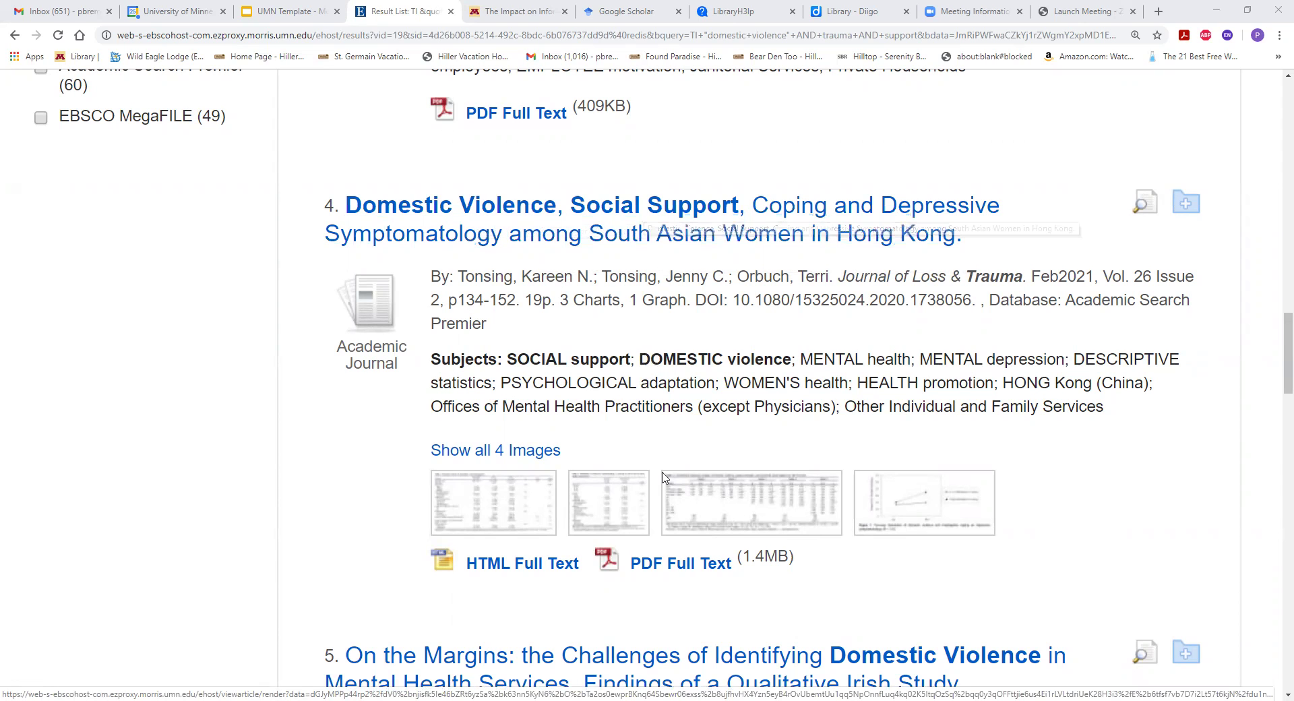
left_click(649, 565)
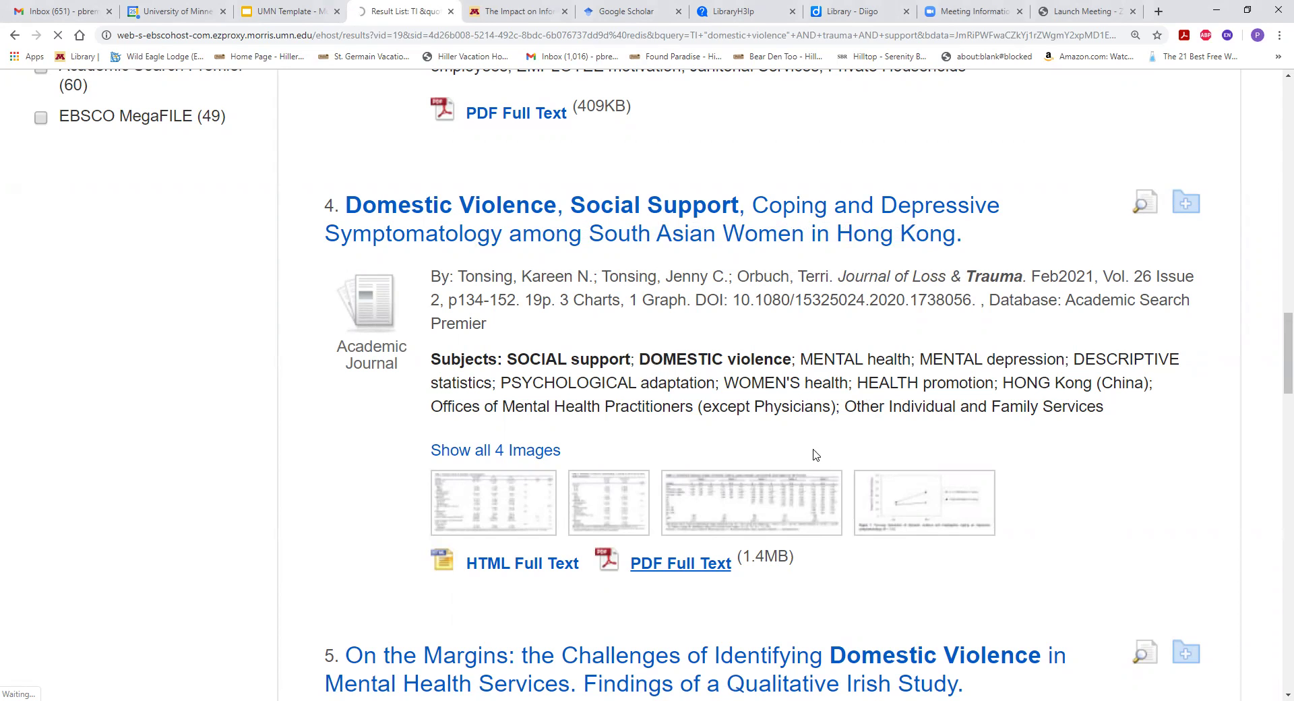
left_click(677, 564)
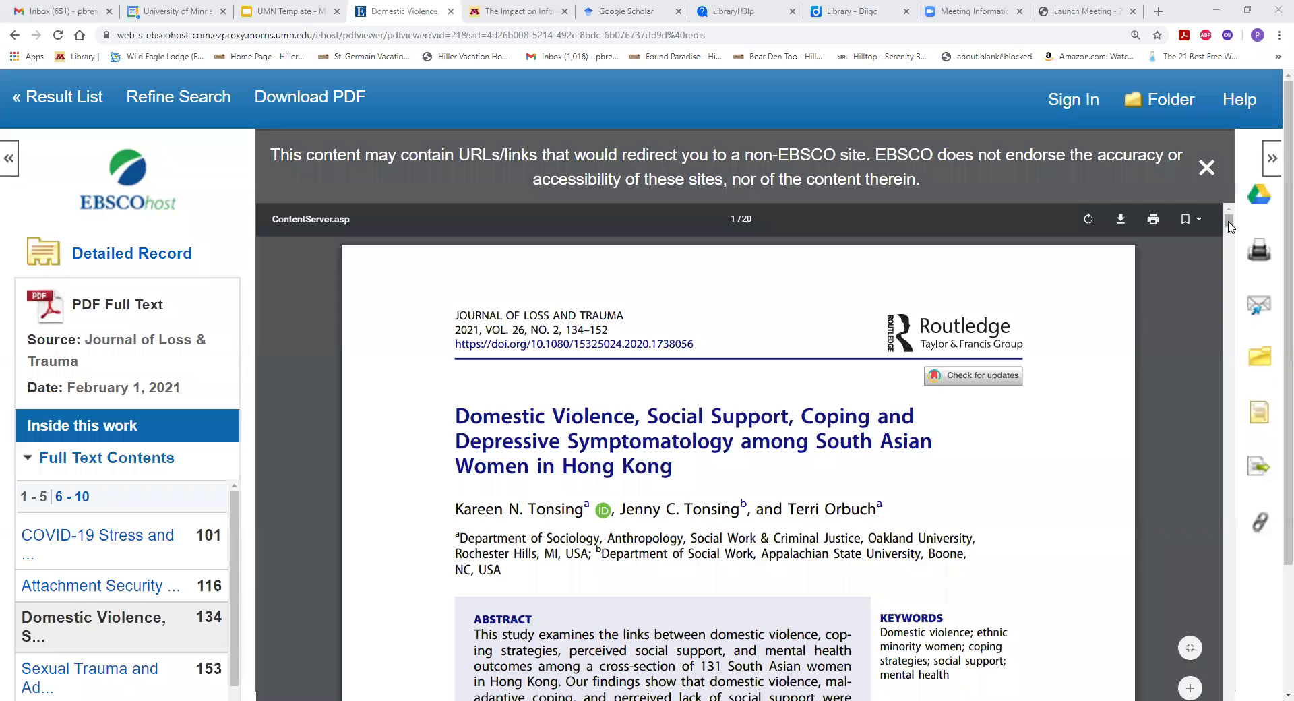
Skim the Hong Kong article's methods and results sections and move on to its reference list.
left_click_drag(1228, 224, 1221, 323)
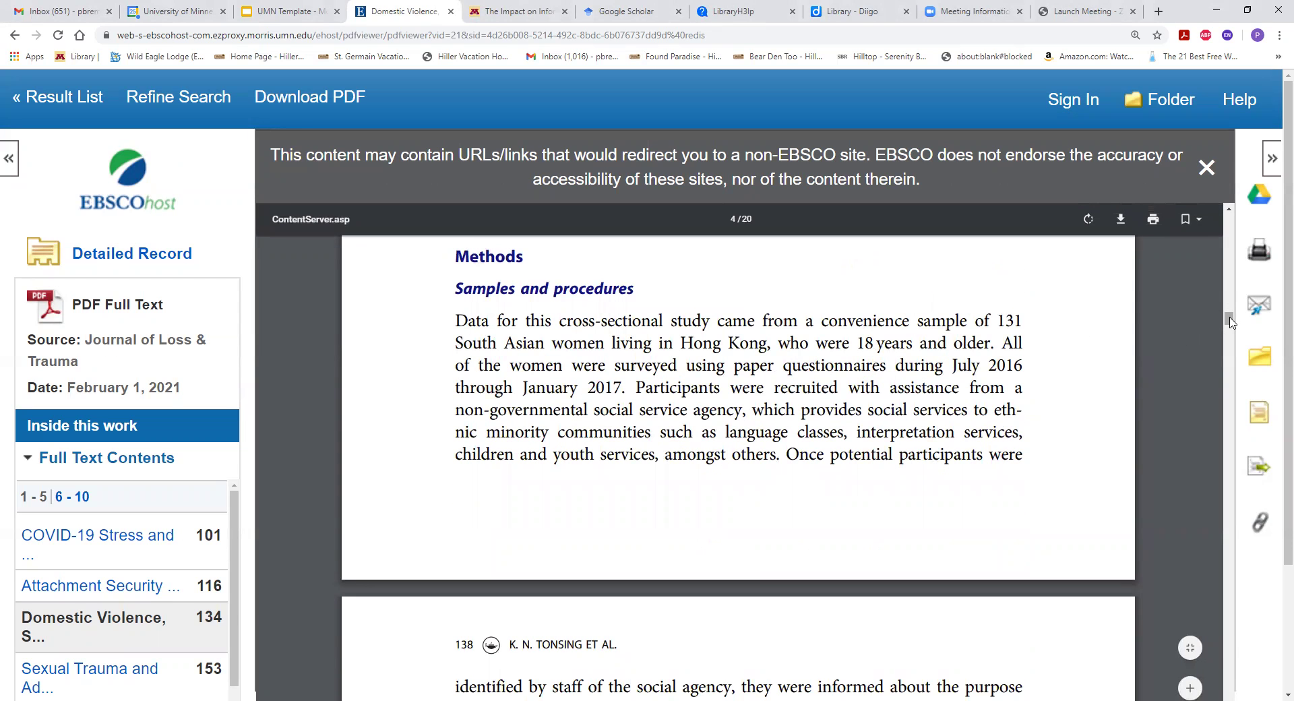
scroll(1229, 322, "down", 1)
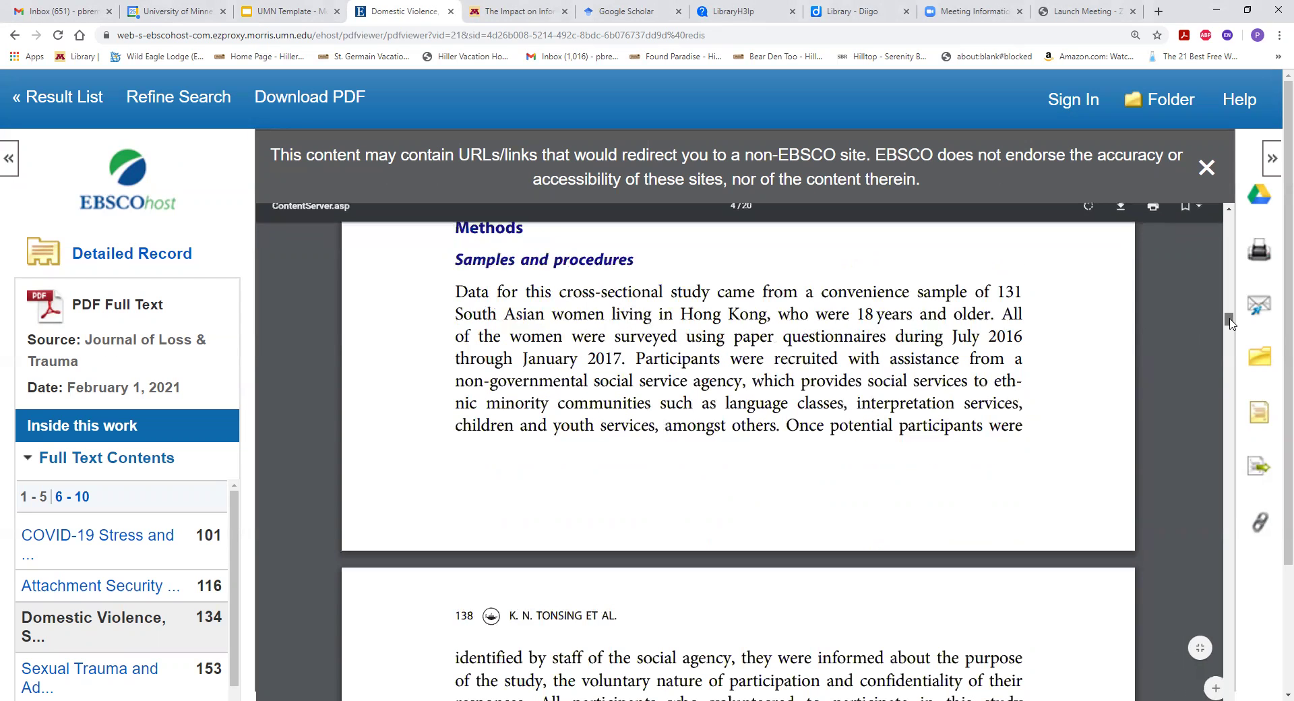
left_click_drag(1229, 322, 1221, 362)
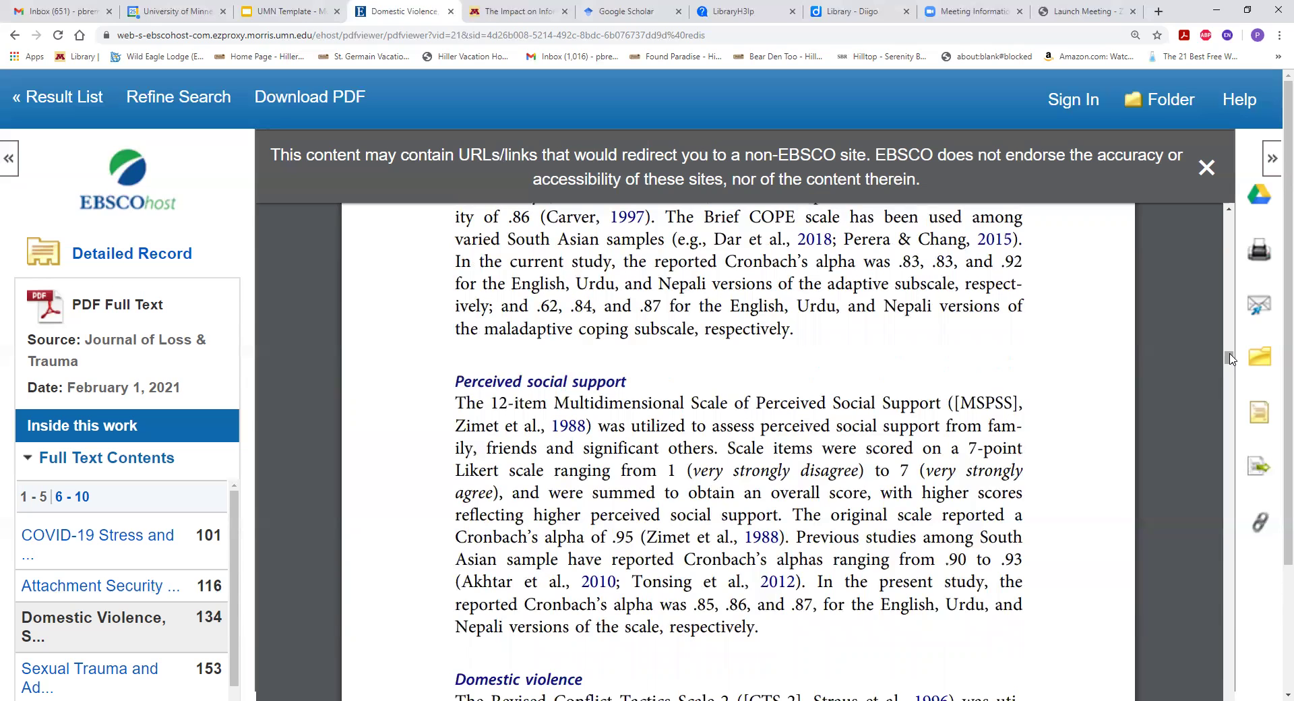
left_click_drag(1221, 363, 1230, 388)
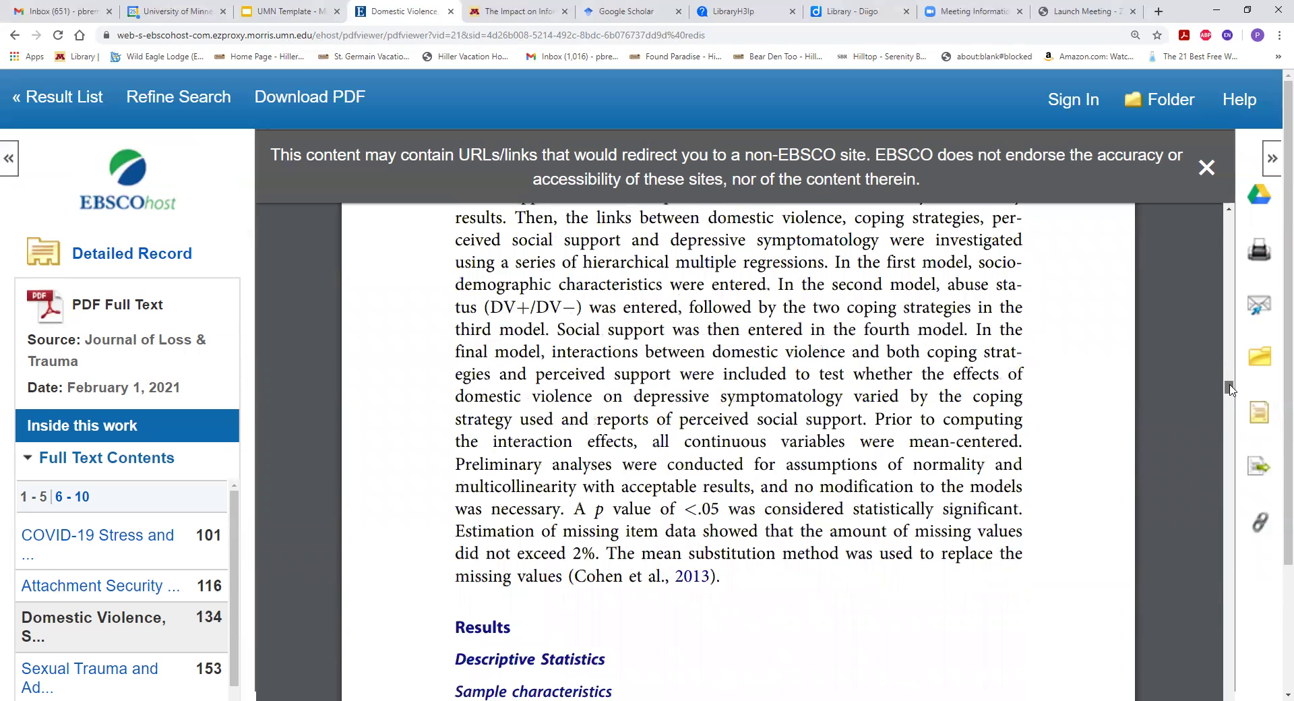
left_click_drag(1229, 390, 1226, 645)
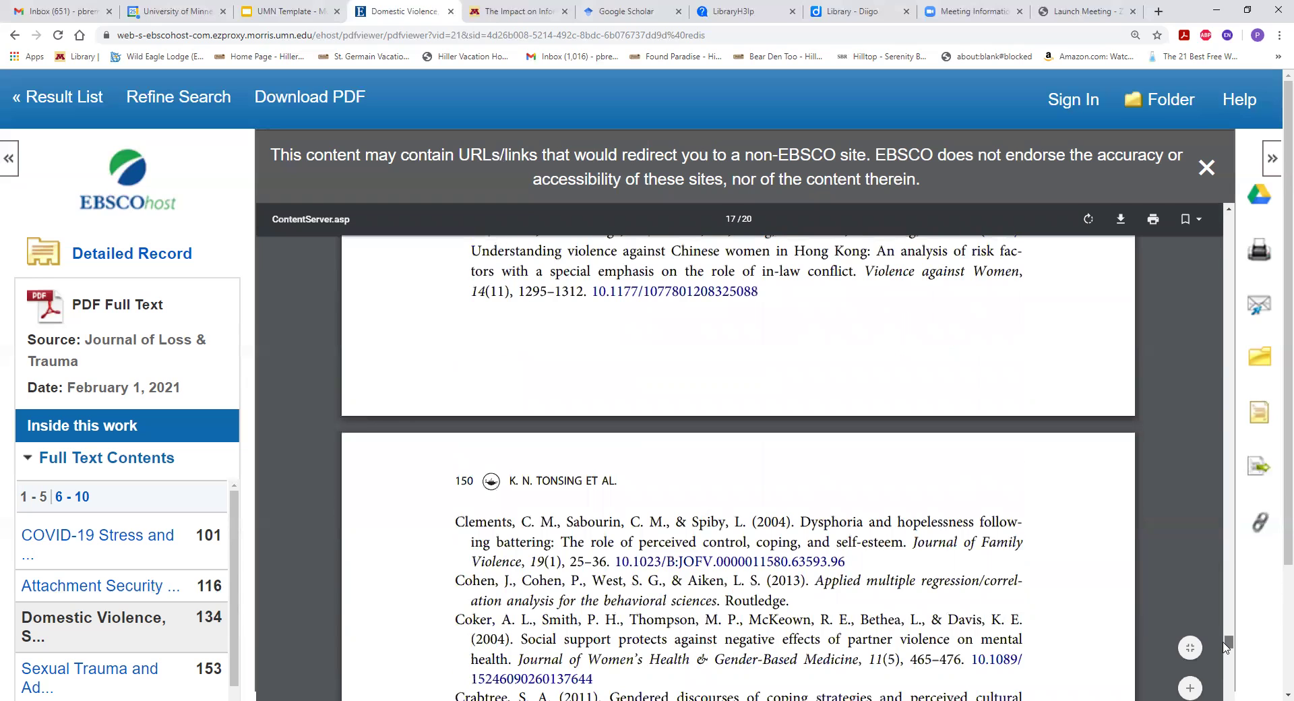
left_click_drag(1225, 645, 1225, 665)
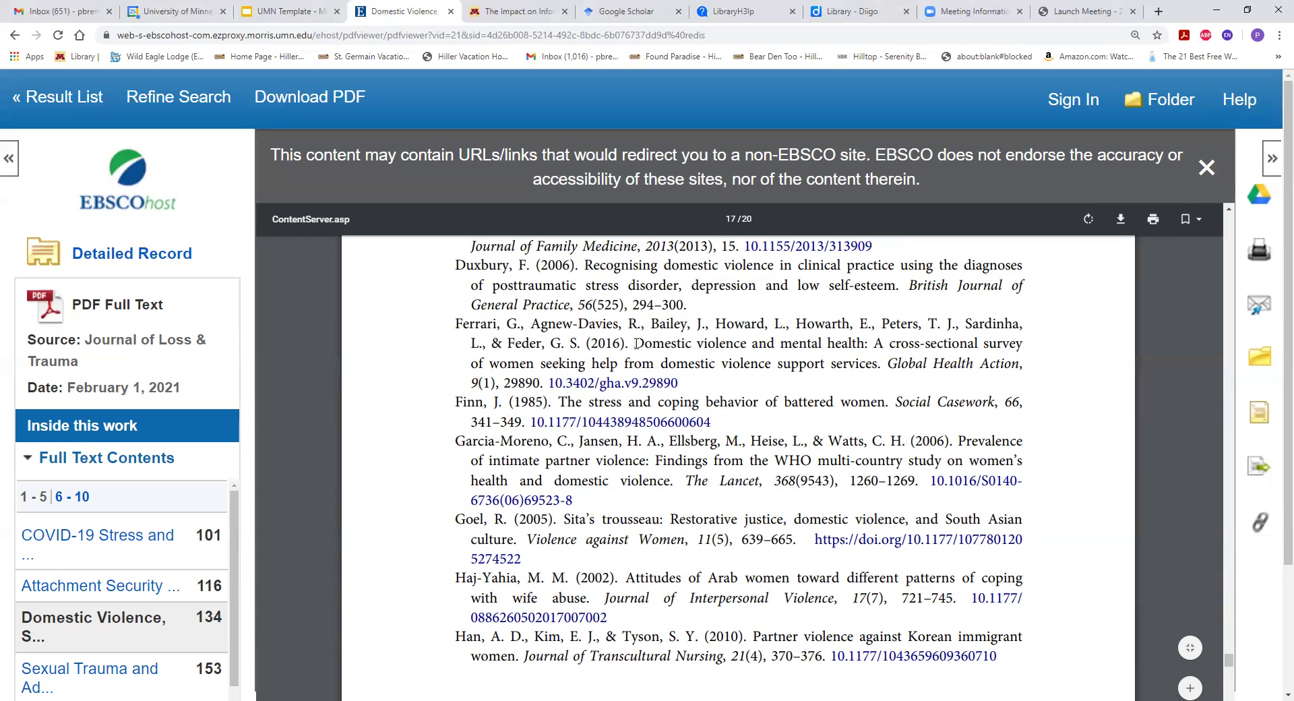
Copy the title of the cited 2016 article "Domestic violence and mental health" and search for it in Google Scholar.
left_click_drag(635, 344, 878, 359)
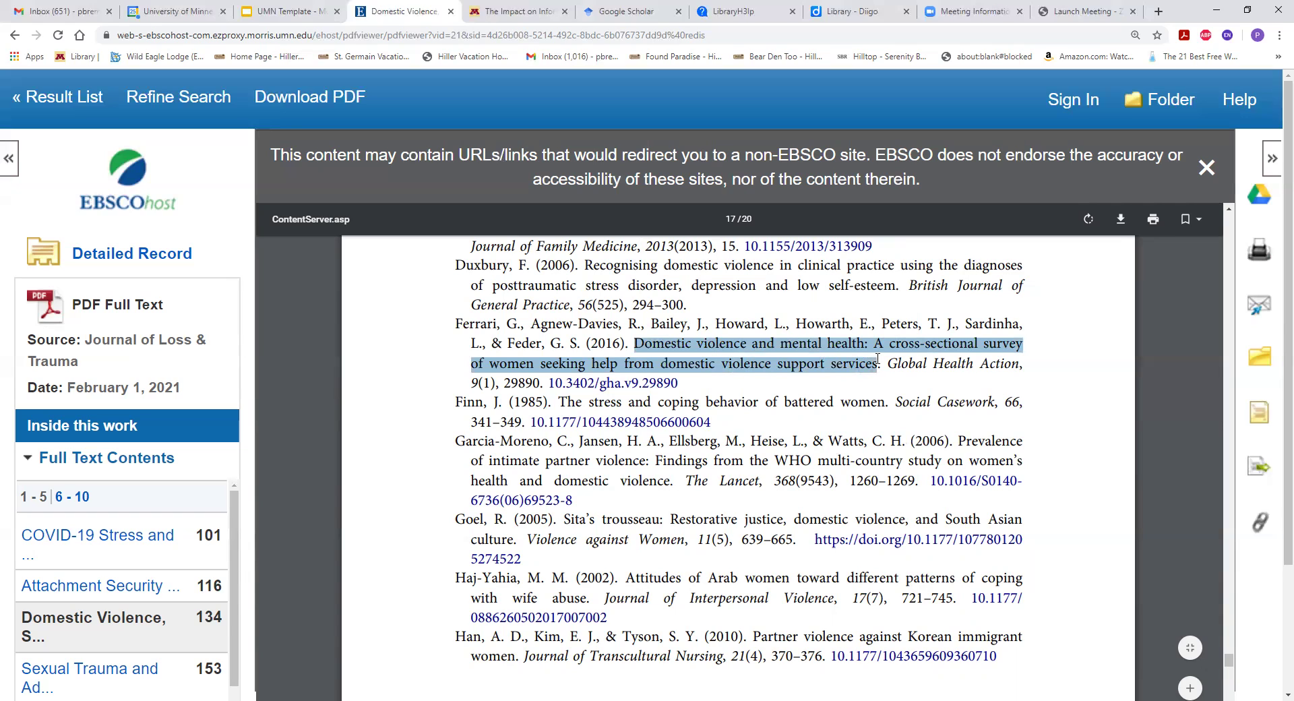
left_click(624, 13)
left_click(668, 230)
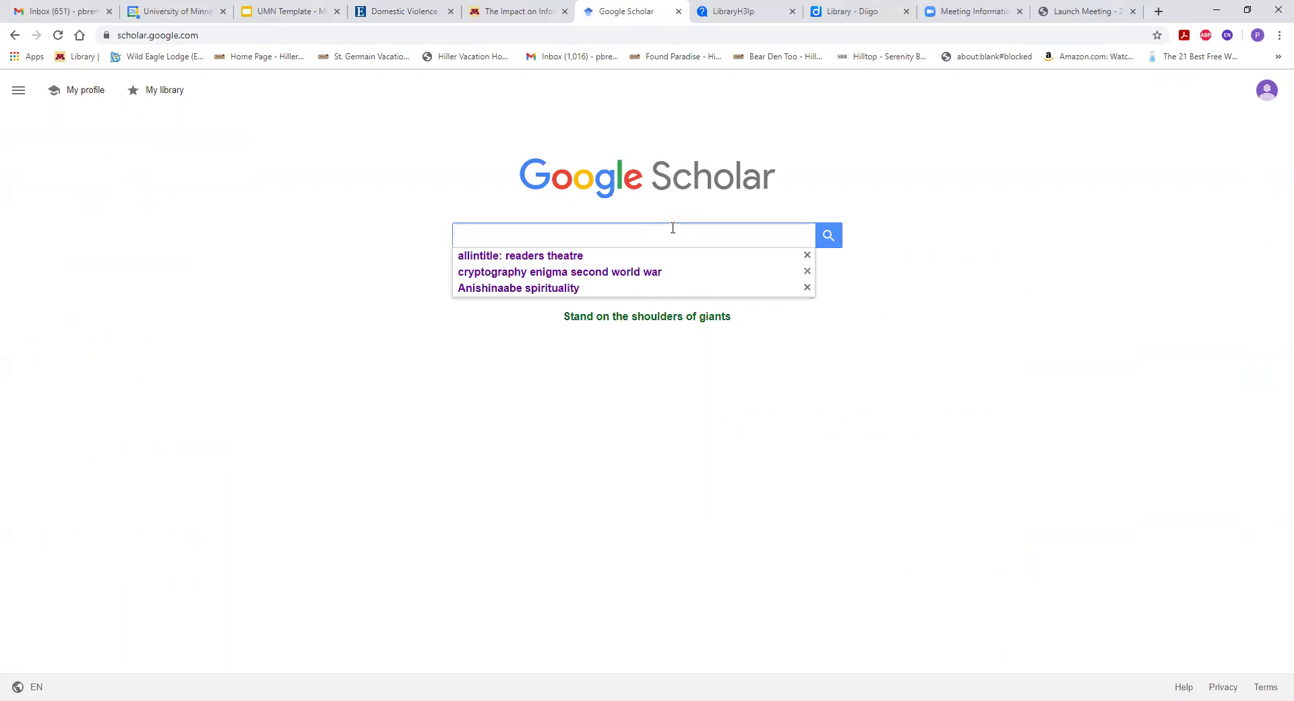
key("ctrl+v")
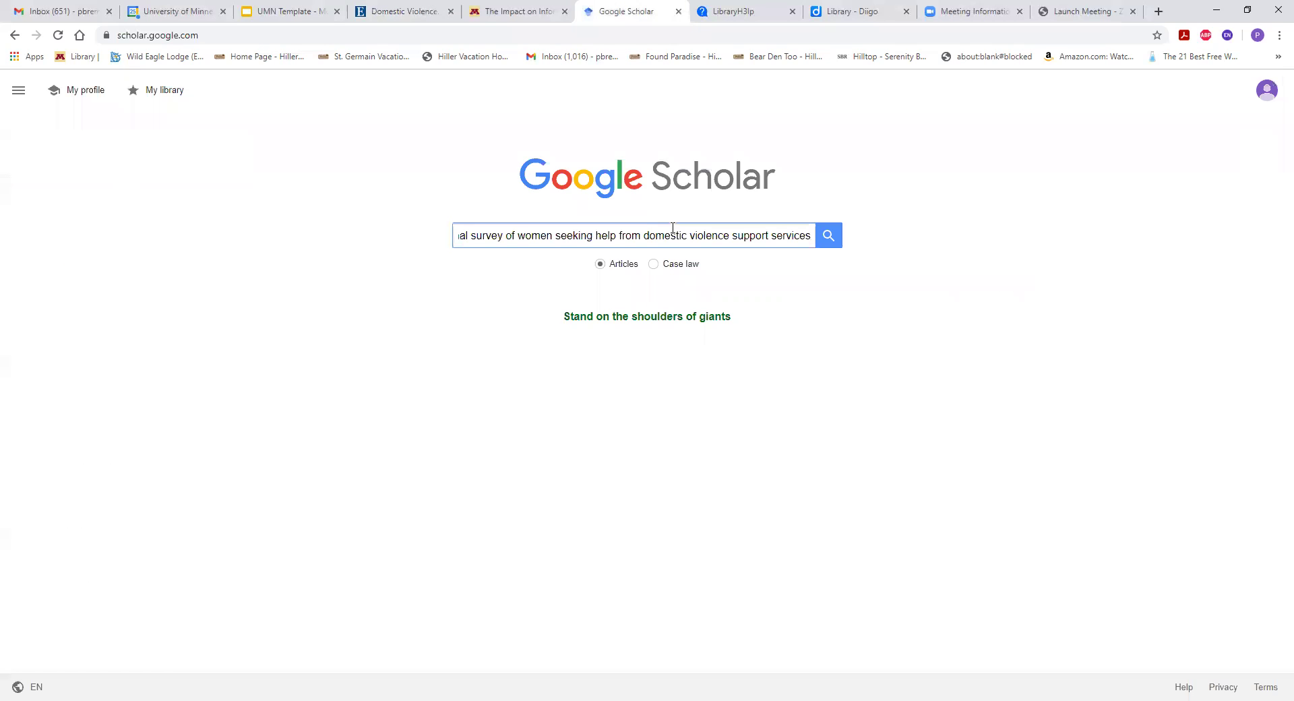
key("Return")
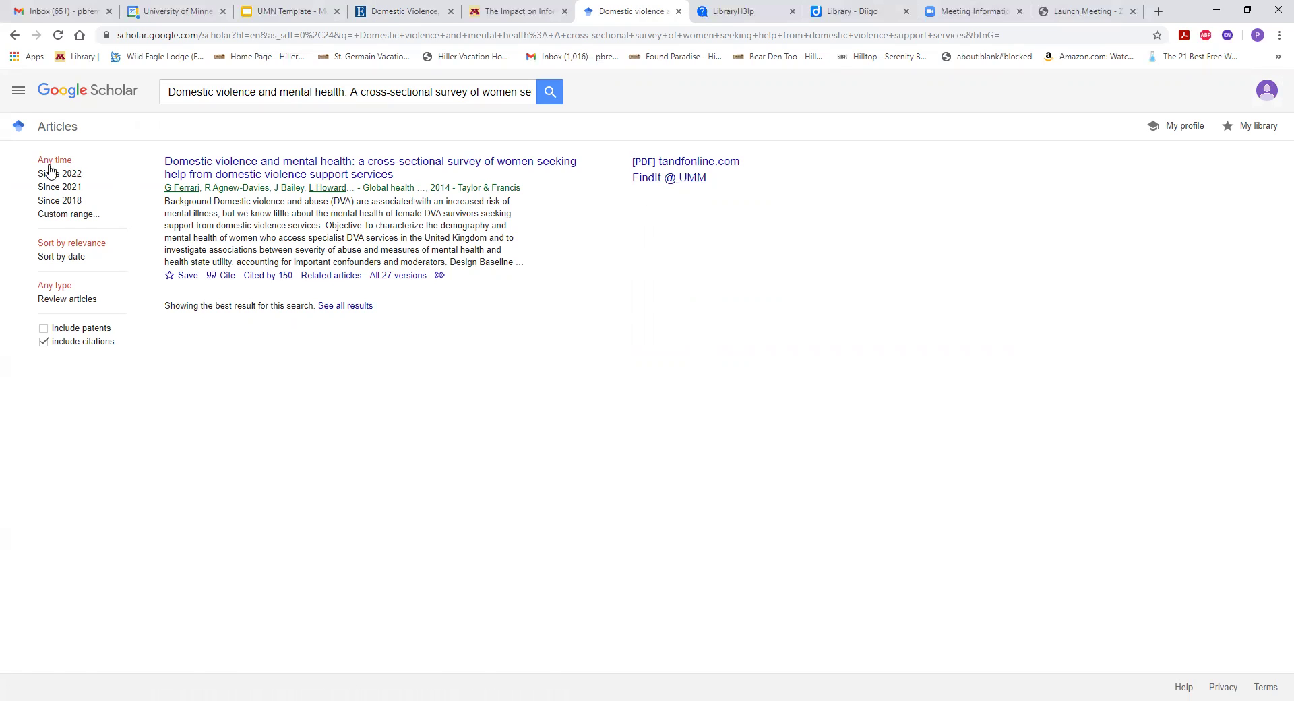
Open the library links settings in Google Scholar and save them with University of Minnesota, Morris - FindIt @ UMM selected.
left_click(19, 91)
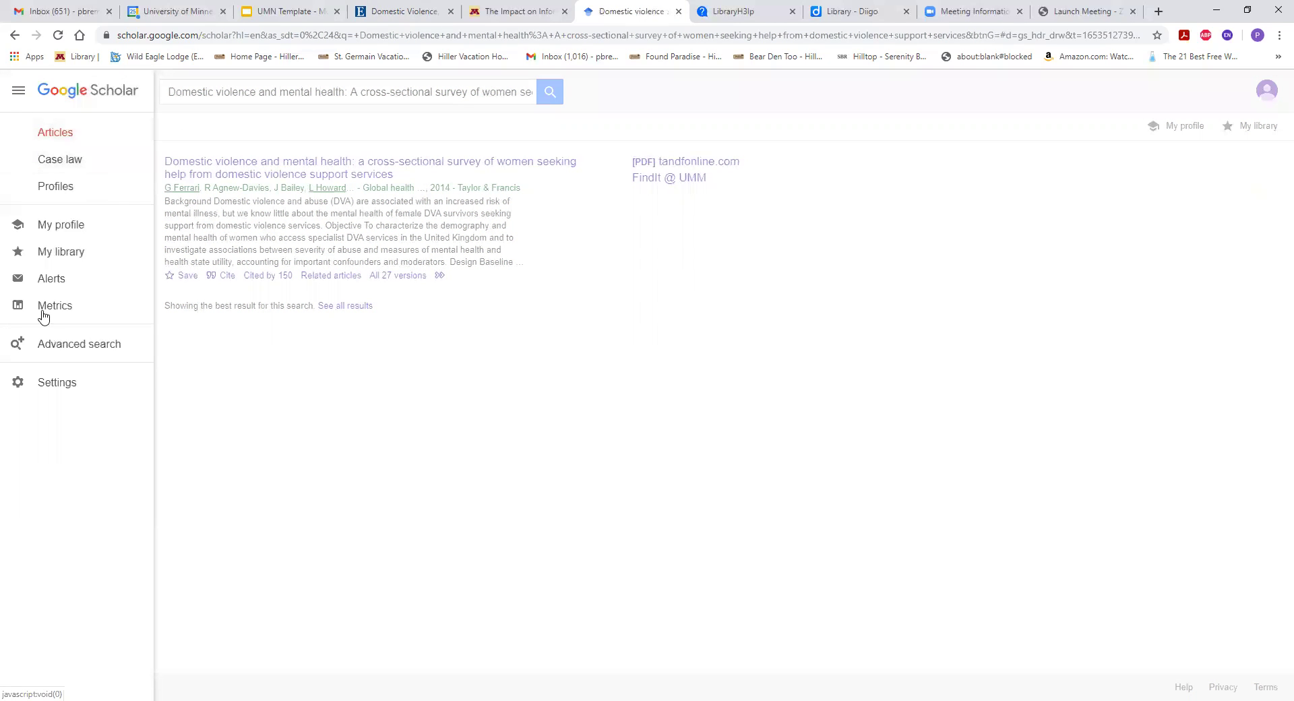
left_click(51, 385)
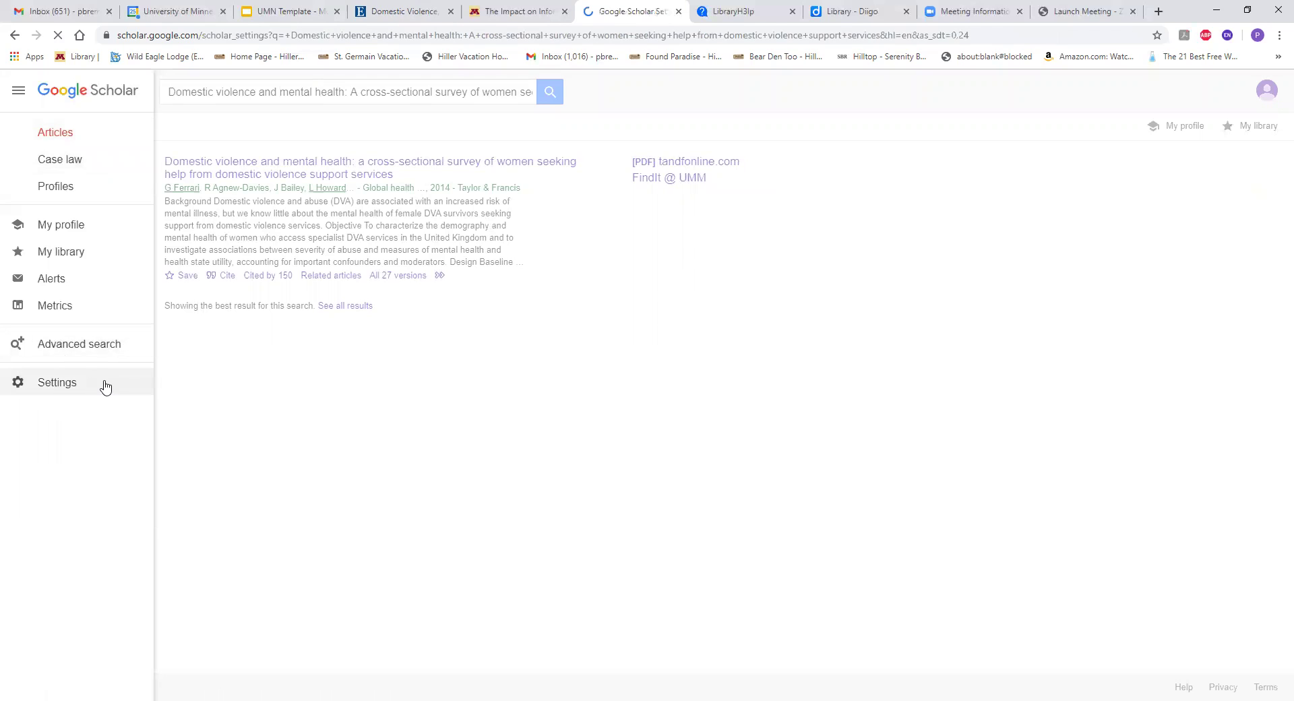
left_click(77, 192)
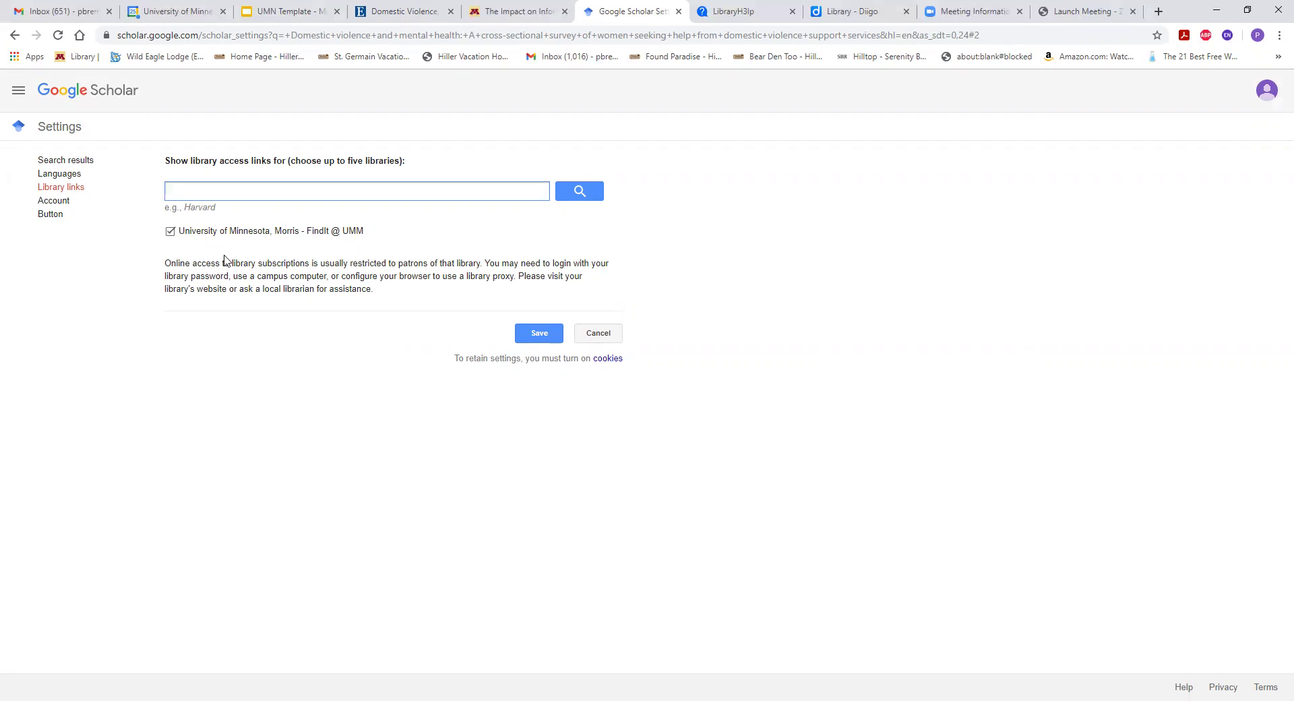
left_click(539, 333)
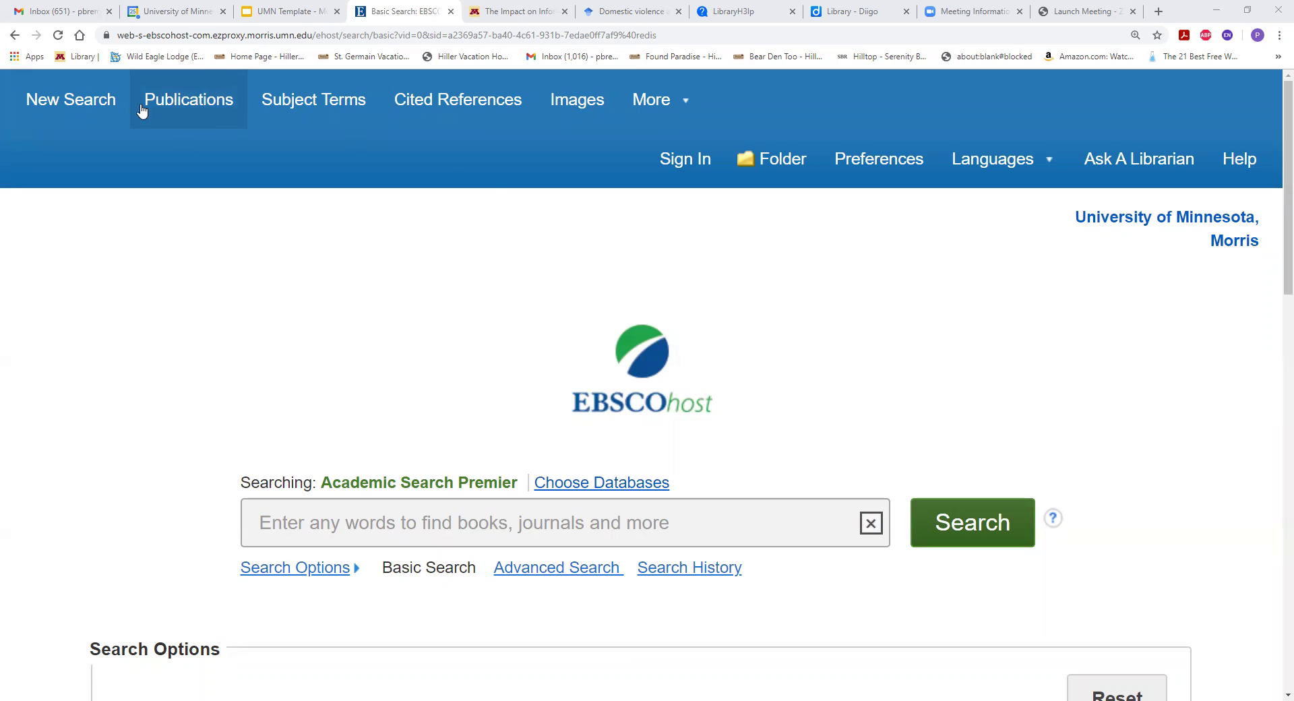
Go to the Briggs Library homepage and open the PsycINFO database from its Articles & Databases section.
left_click(79, 58)
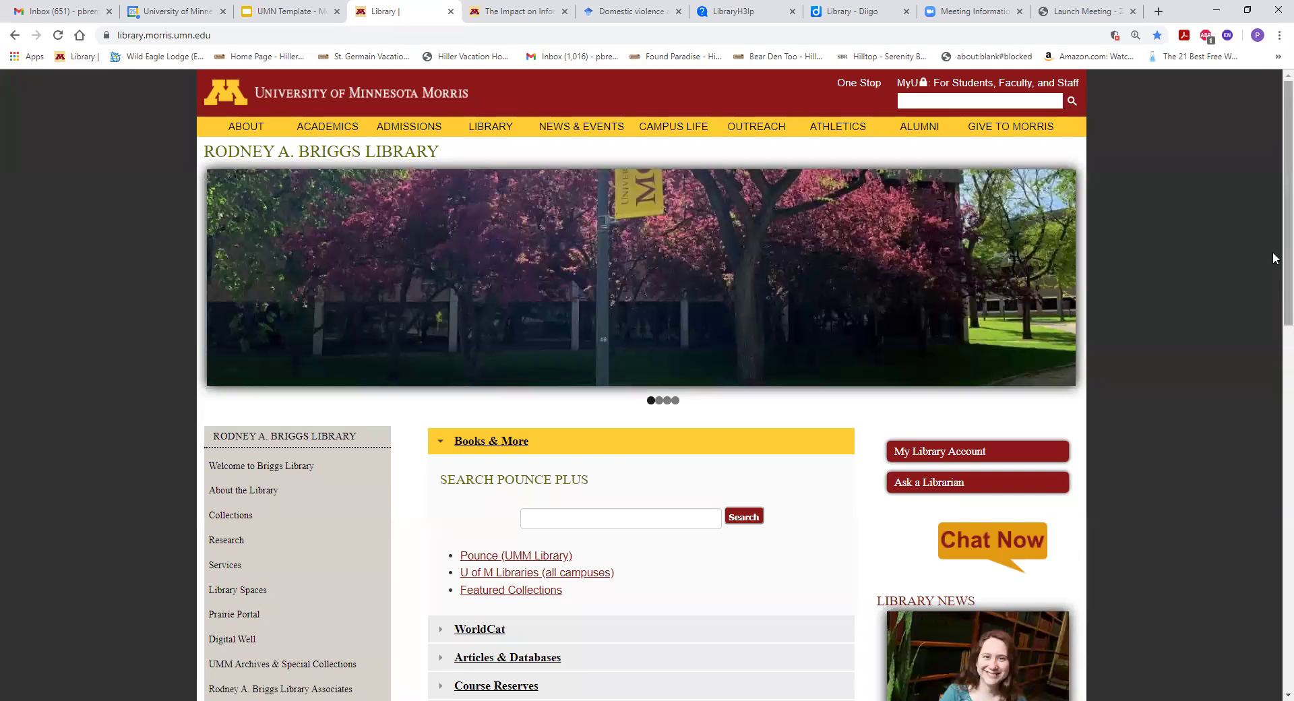
scroll(1243, 366, "down", 5)
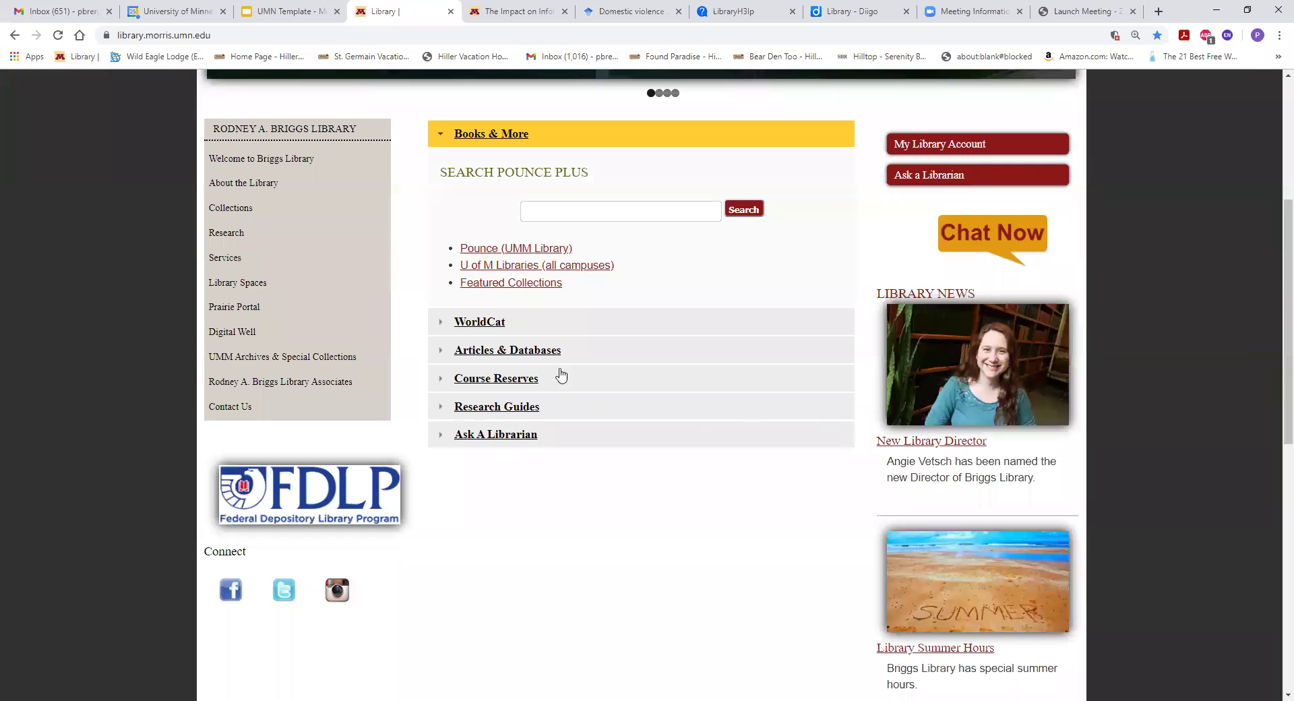
left_click(547, 352)
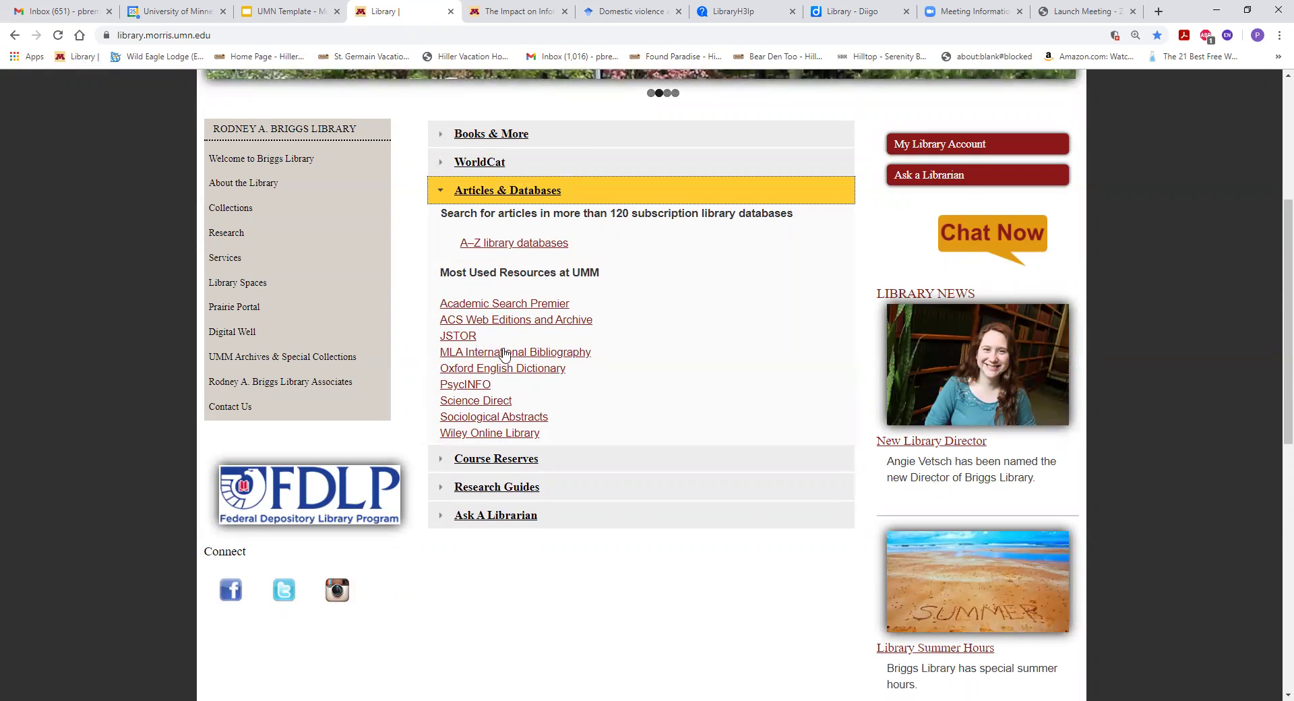
left_click(473, 388)
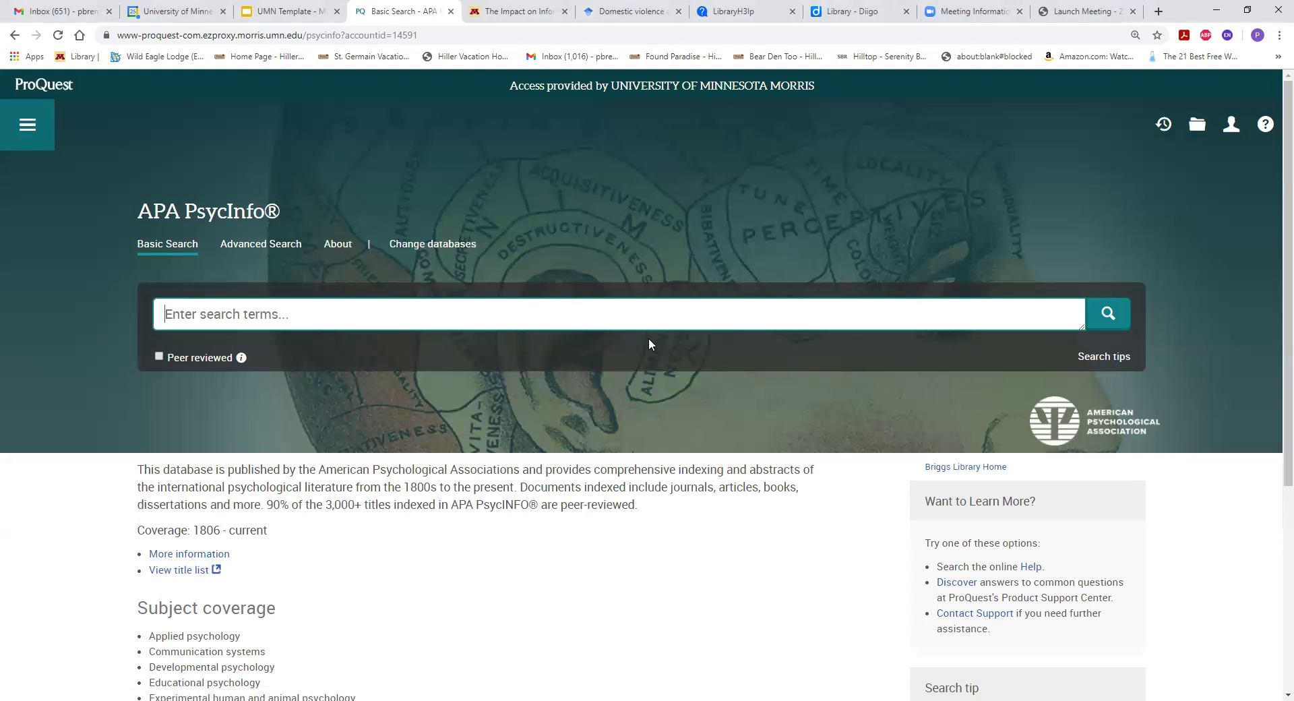
Add APA PsycArticles to the selected databases alongside APA PsycInfo and apply the selection.
left_click(447, 250)
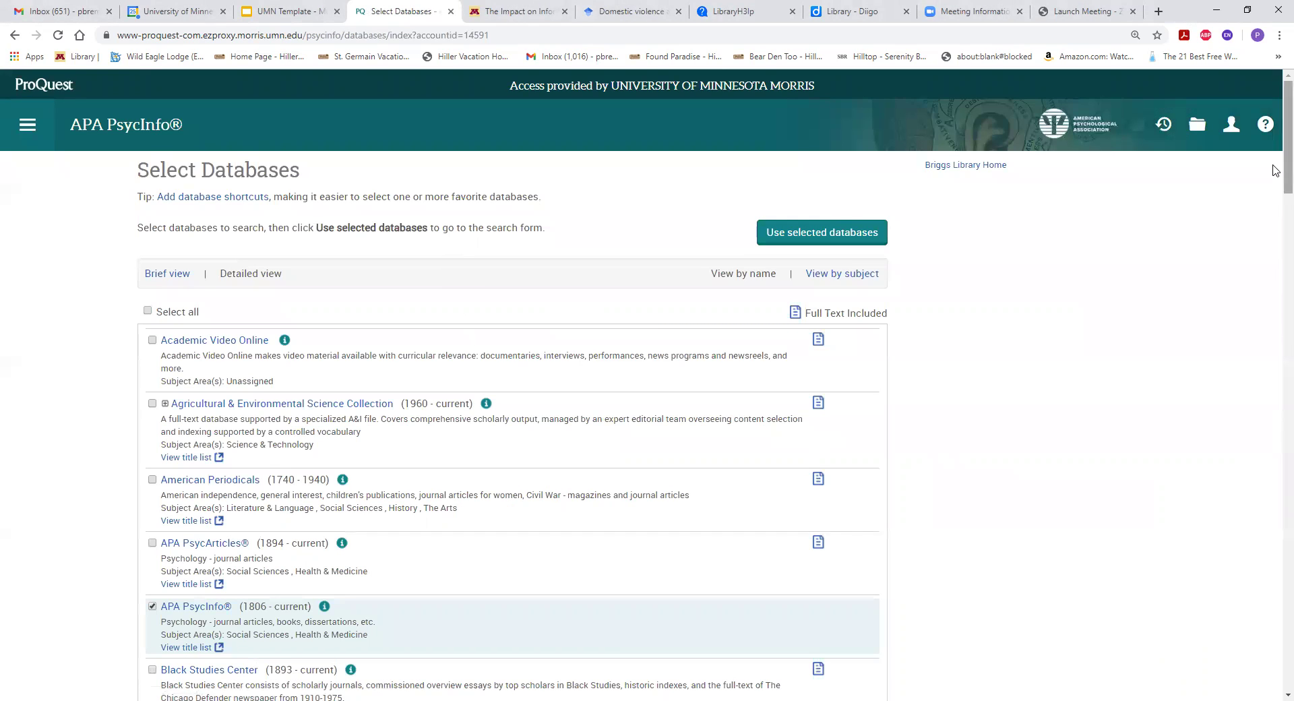
scroll(1275, 169, "down", 3)
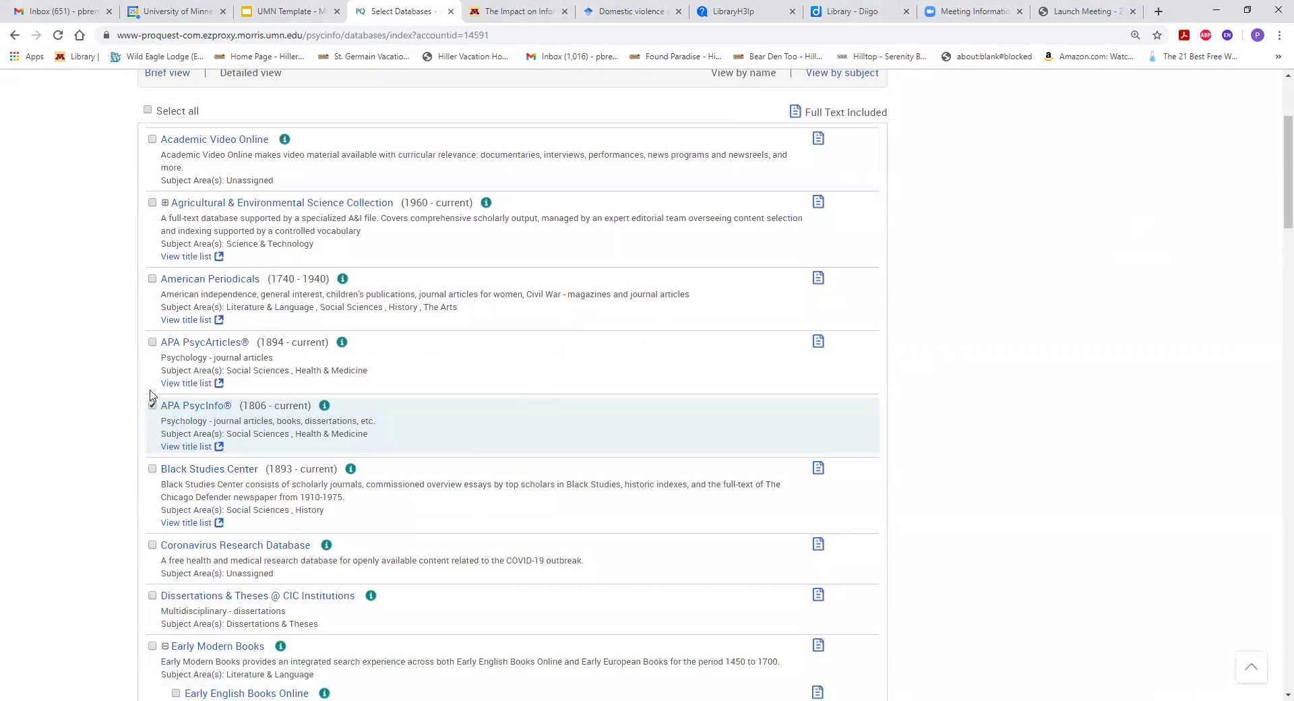
left_click(152, 343)
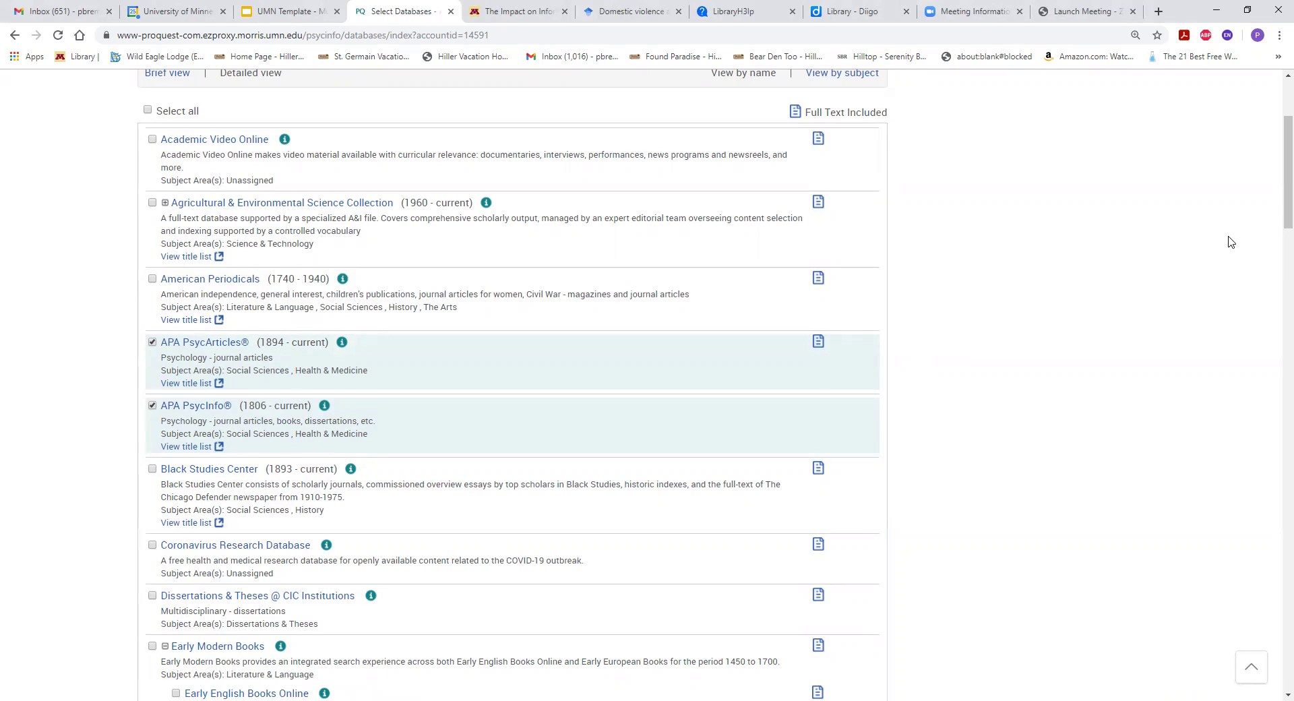
scroll(1276, 207, "up", 1)
scroll(1275, 203, "up", 3)
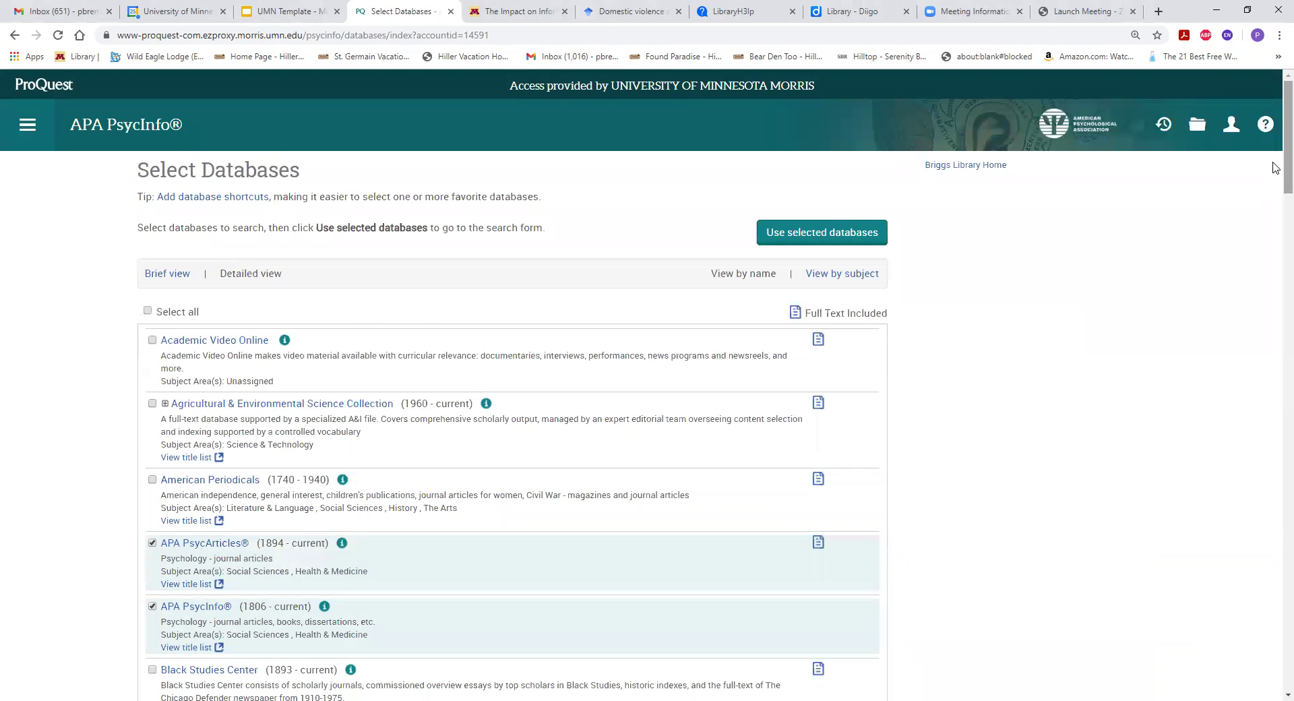
left_click(853, 232)
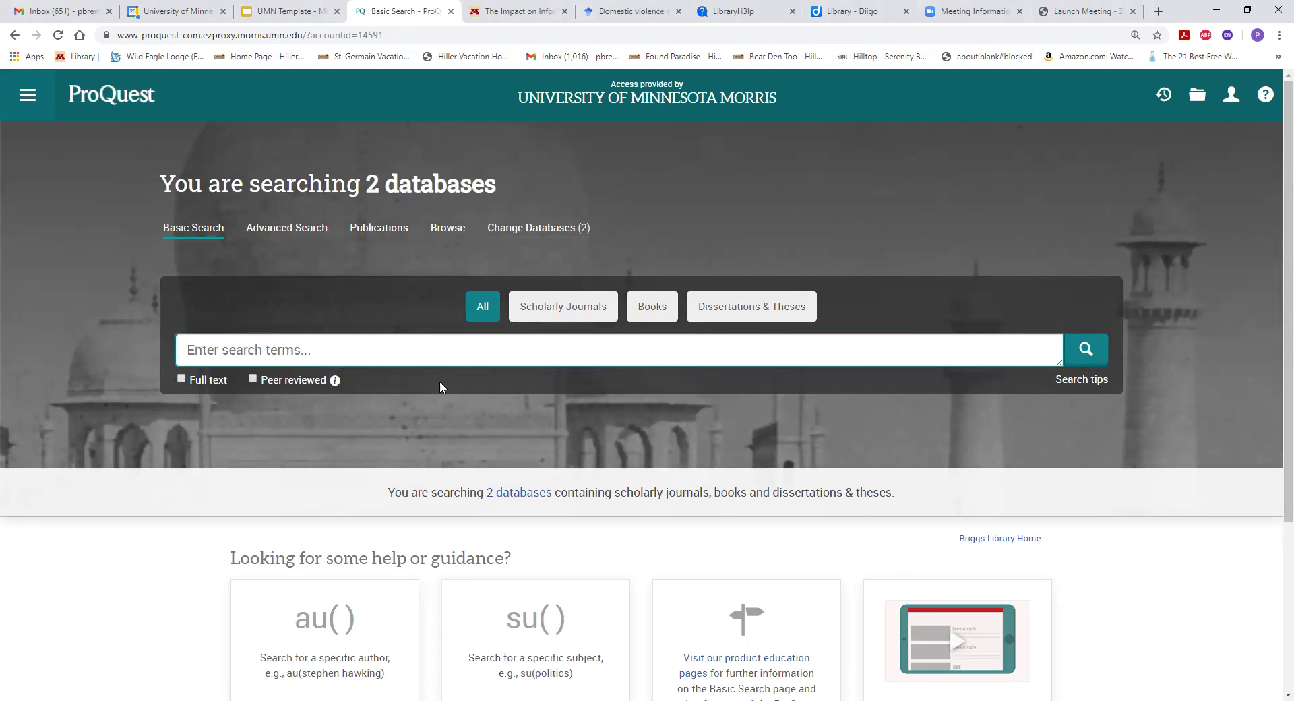
Open ProQuest's Advanced Search and review the field options for the first search row, keeping it set to Anywhere.
left_click(301, 230)
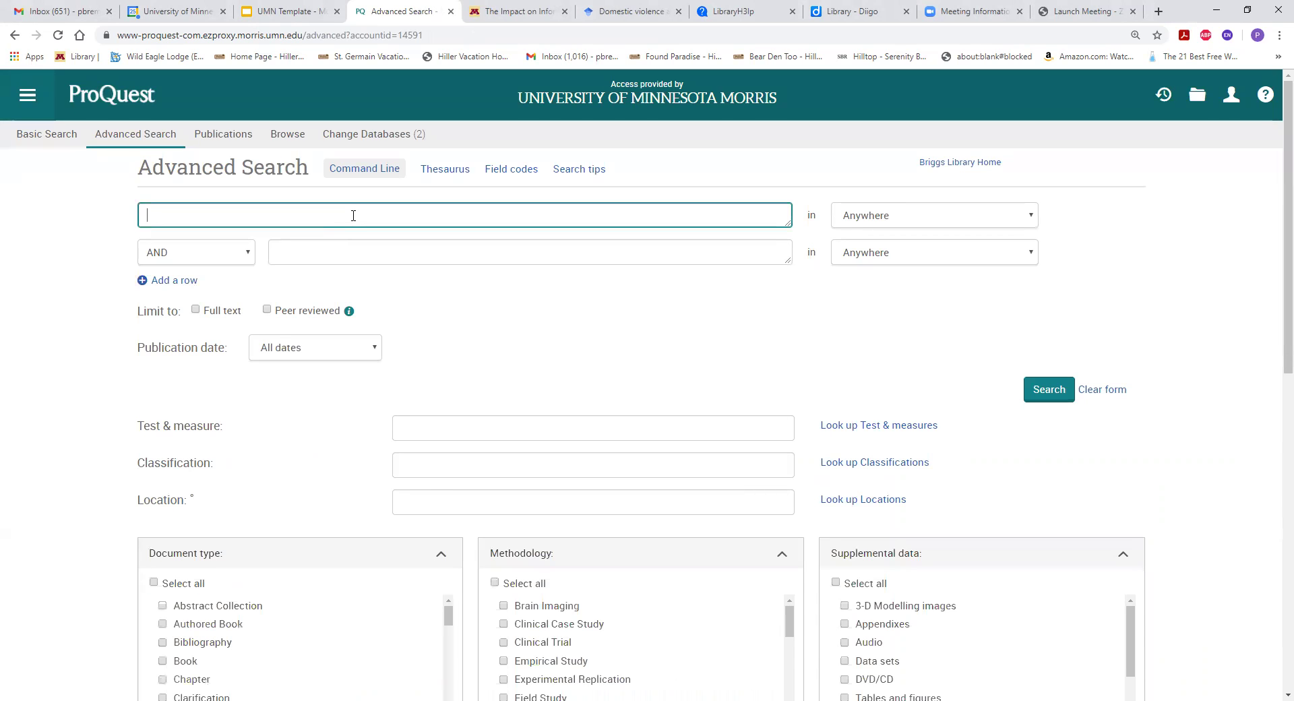
left_click(878, 220)
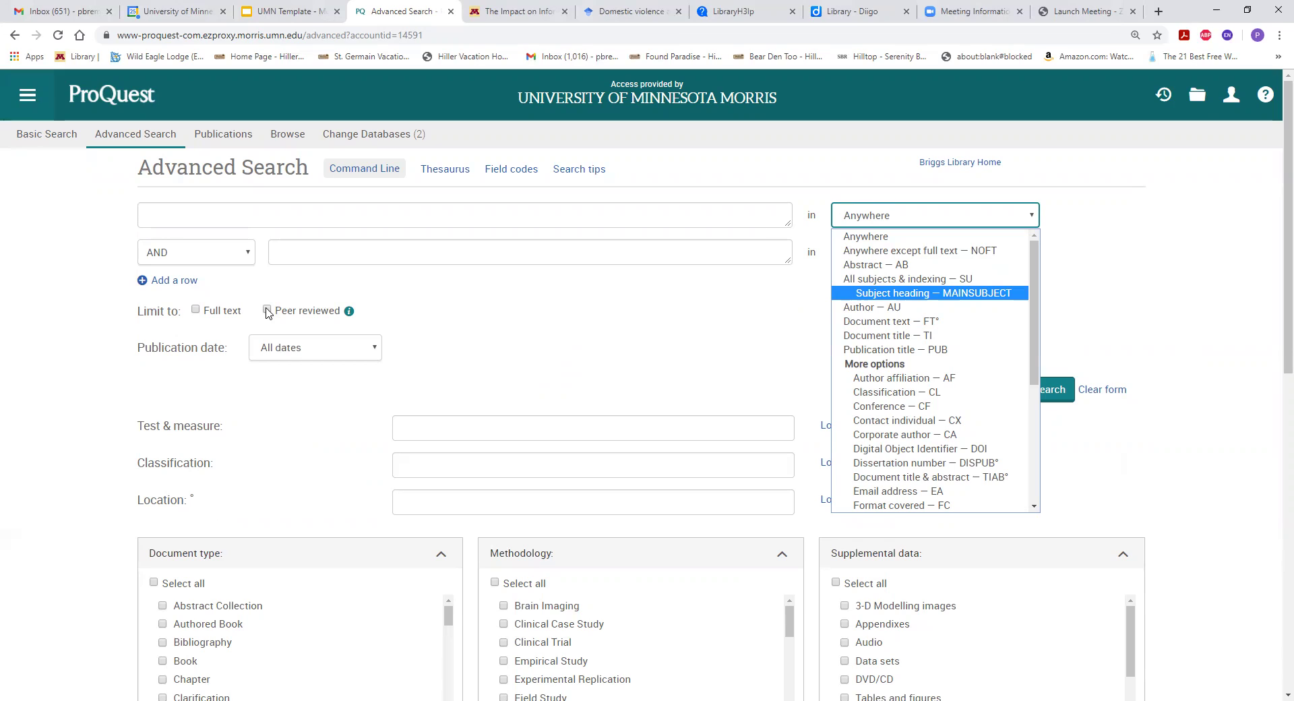
key("Down")
key("Down")
key("Down")
key("Down")
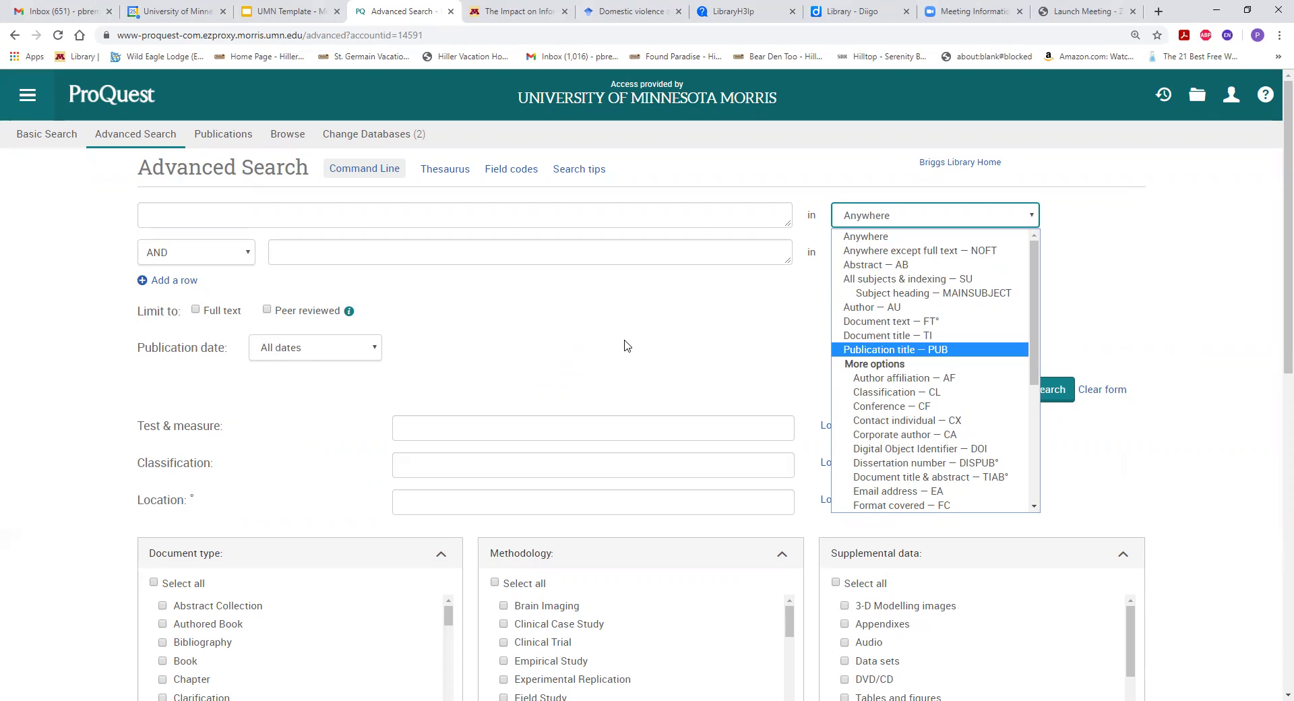
key("Up")
key("Up")
key("Up")
key("Up")
key("Up")
left_click(730, 210)
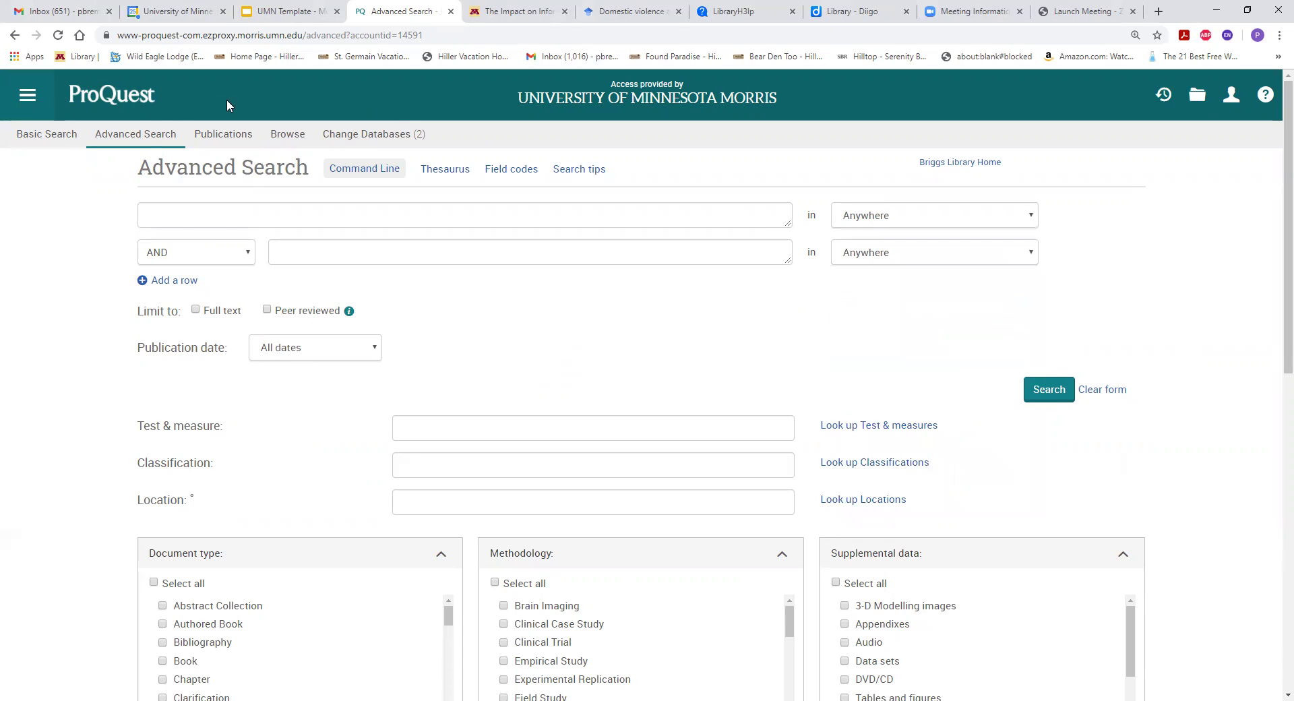
Return to the Briggs Library homepage and open Science Direct from the Articles & Databases section.
left_click(83, 57)
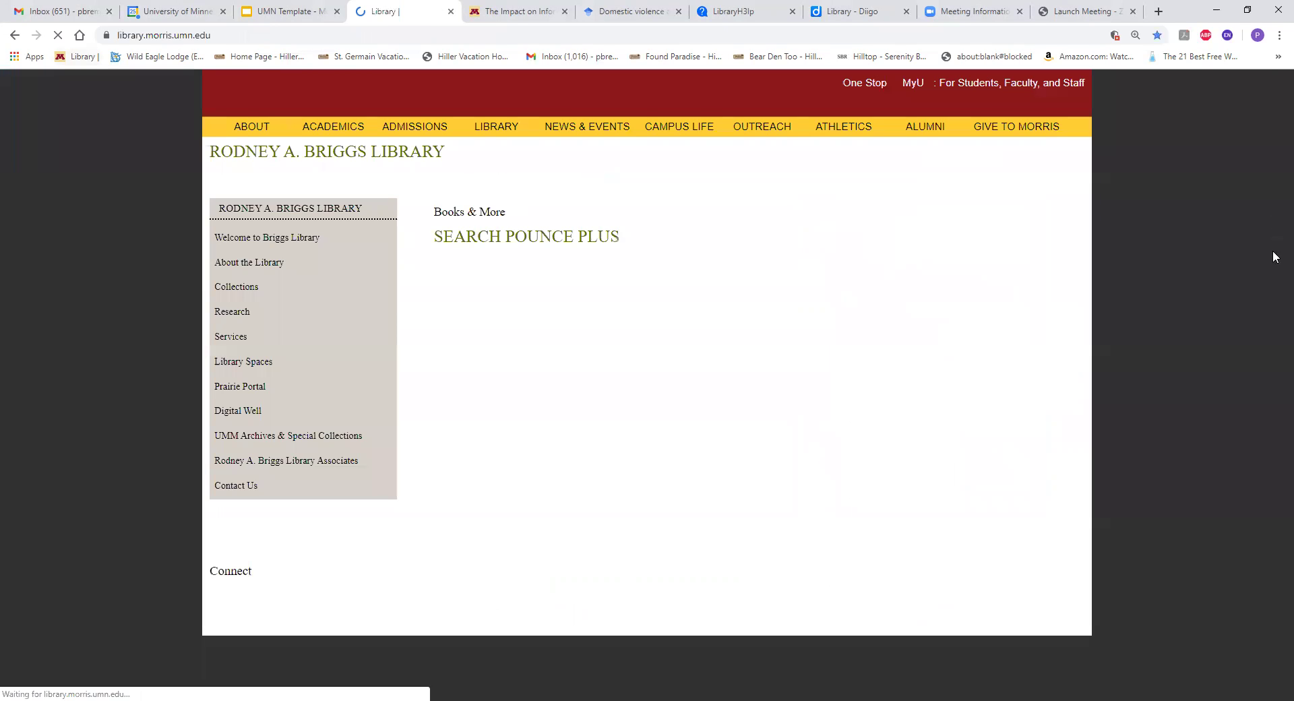
scroll(1273, 249, "down", 3)
scroll(1274, 268, "down", 2)
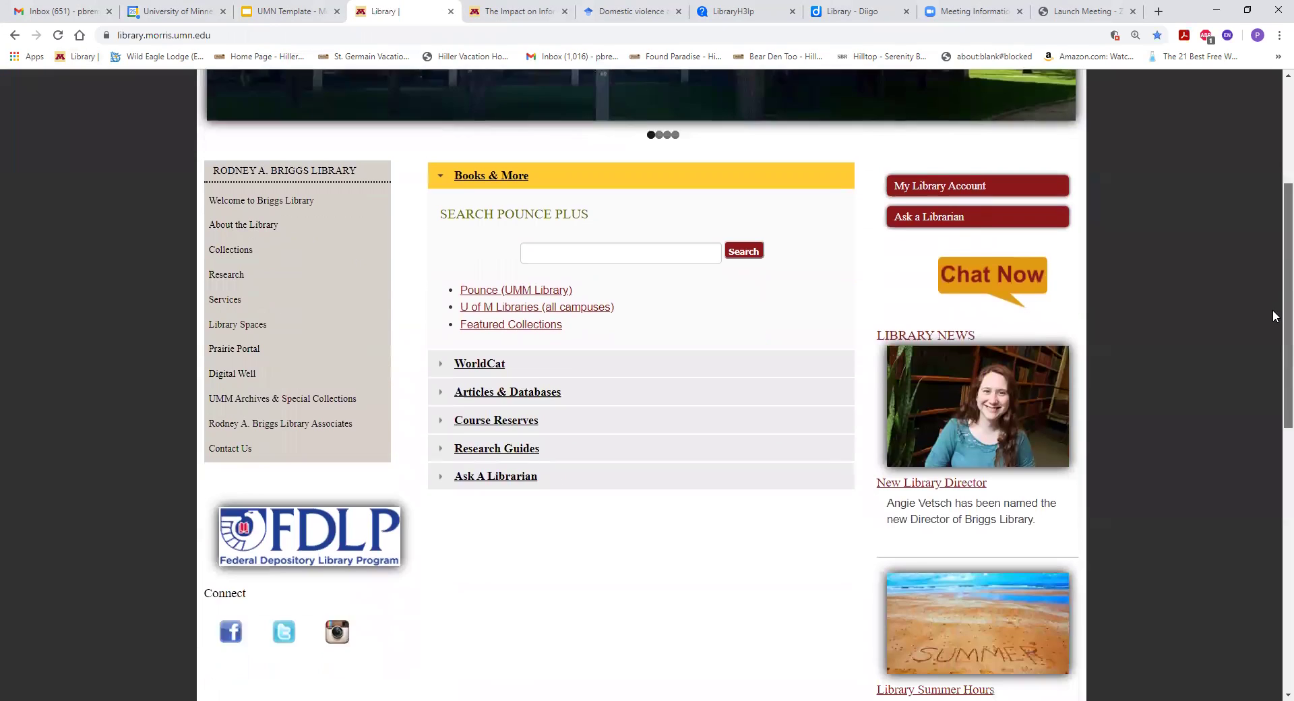
left_click(515, 352)
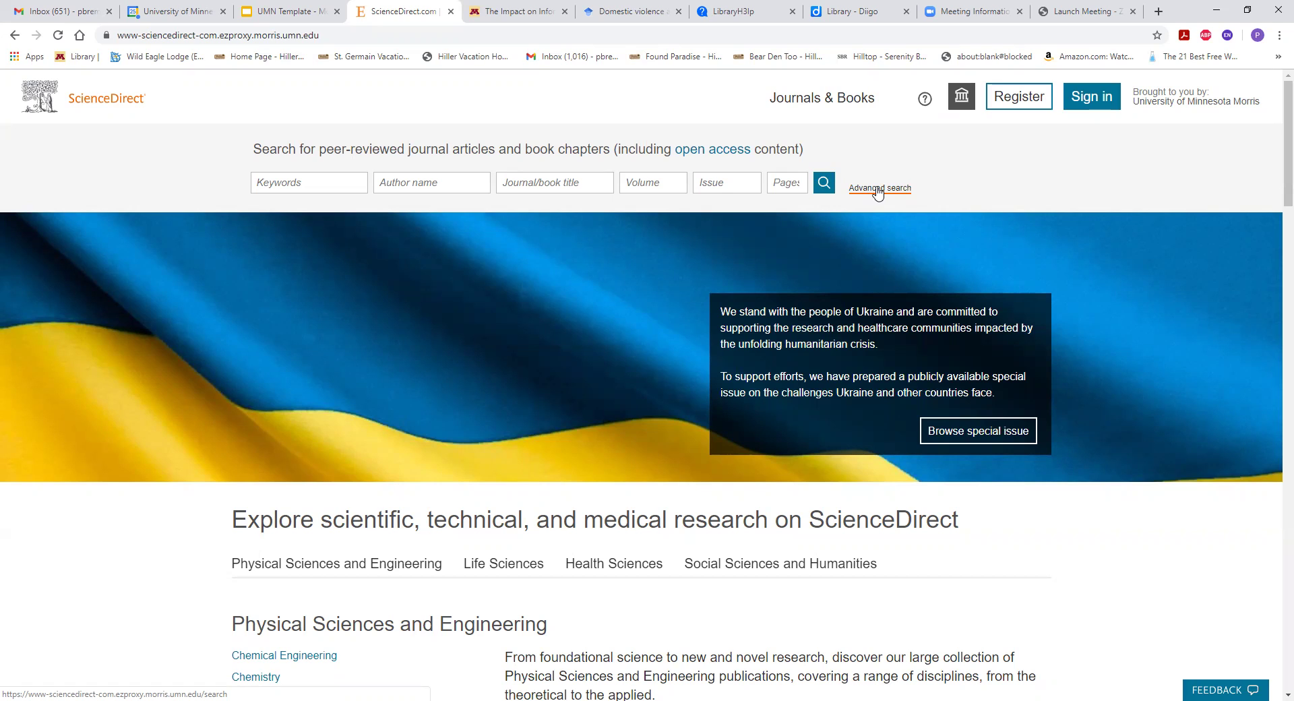
Open ScienceDirect's Advanced Search, show all its fields and look through the complete form.
left_click(877, 190)
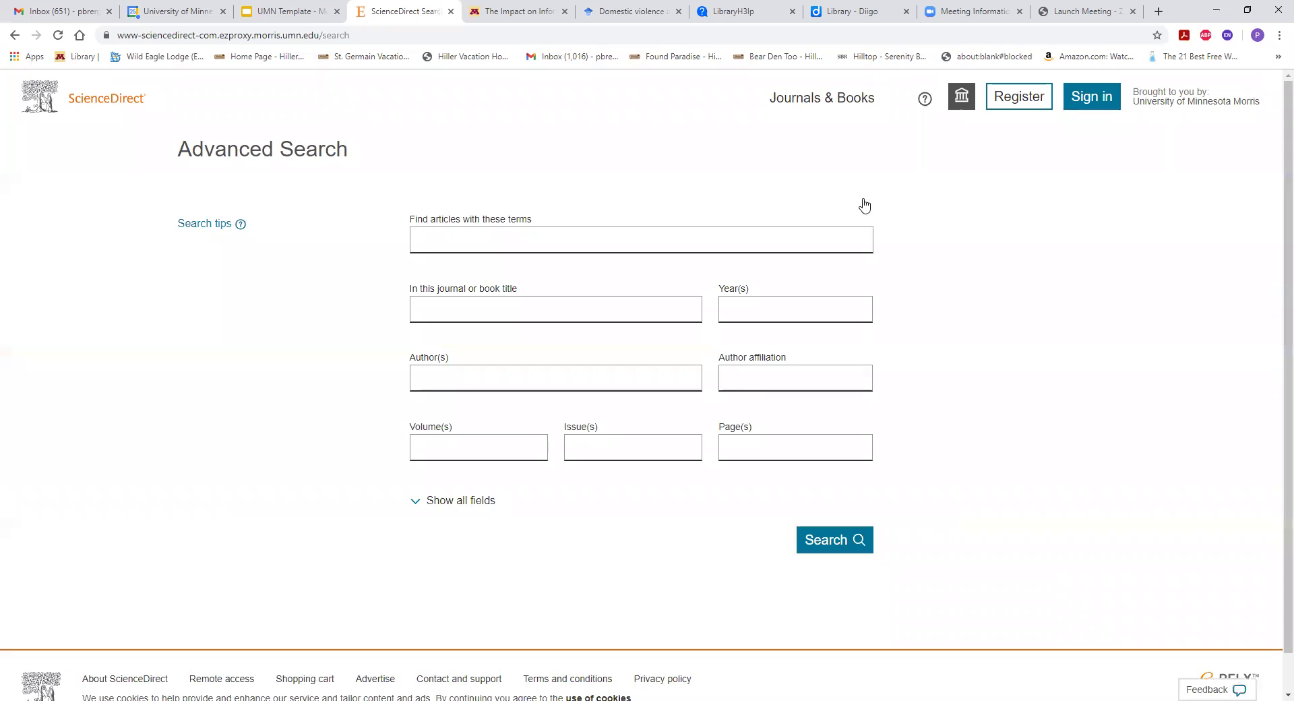
left_click(439, 502)
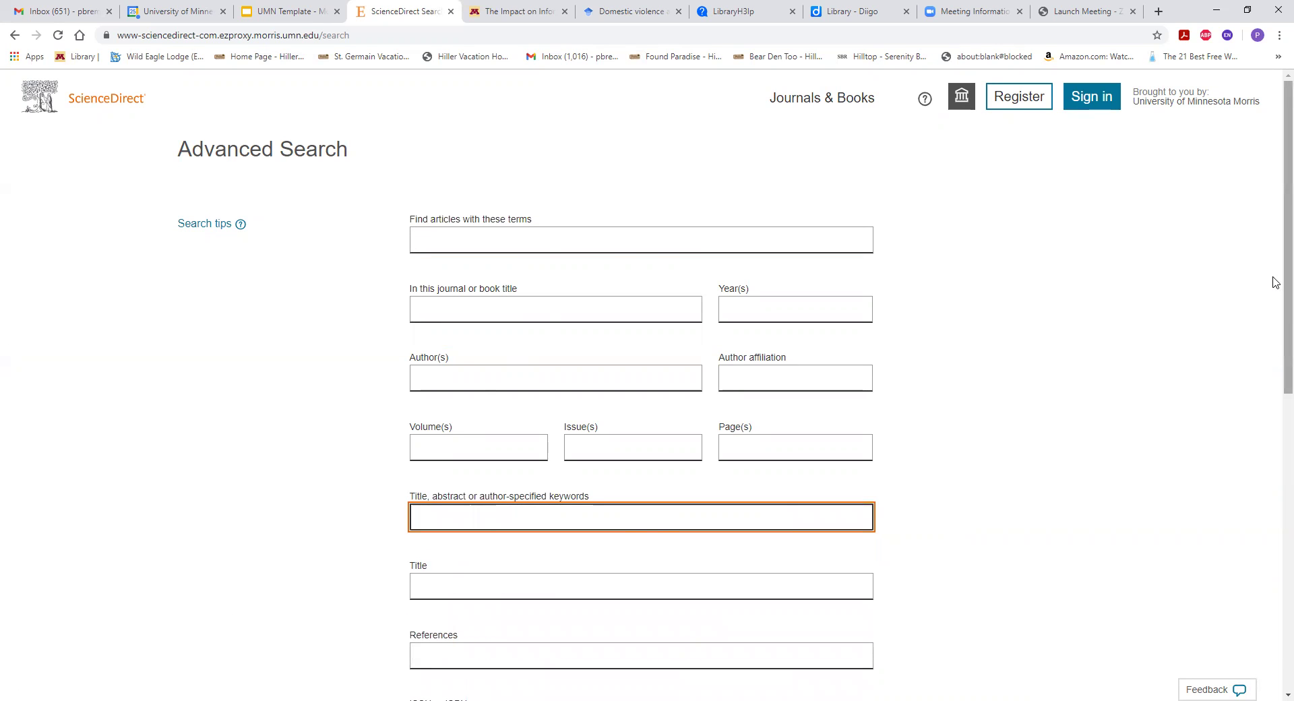
scroll(1271, 303, "down", 3)
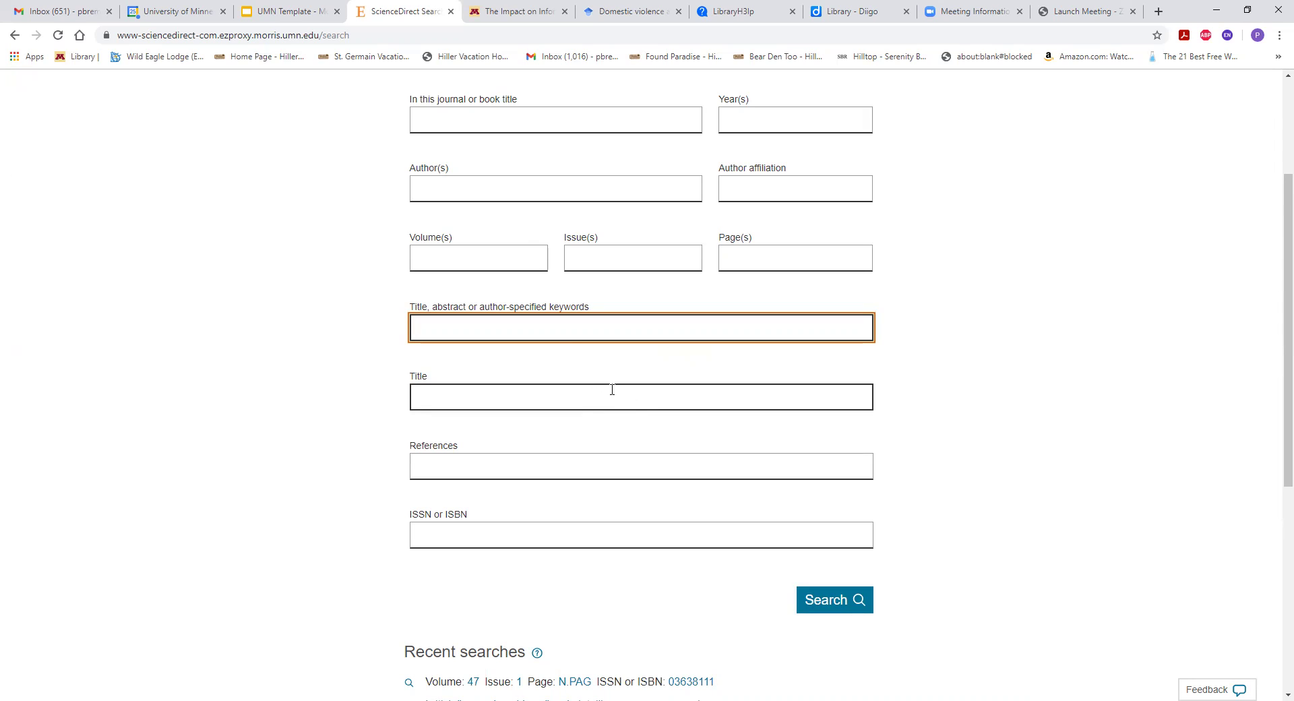
left_click_drag(1276, 409, 1260, 490)
scroll(1260, 490, "up", 5)
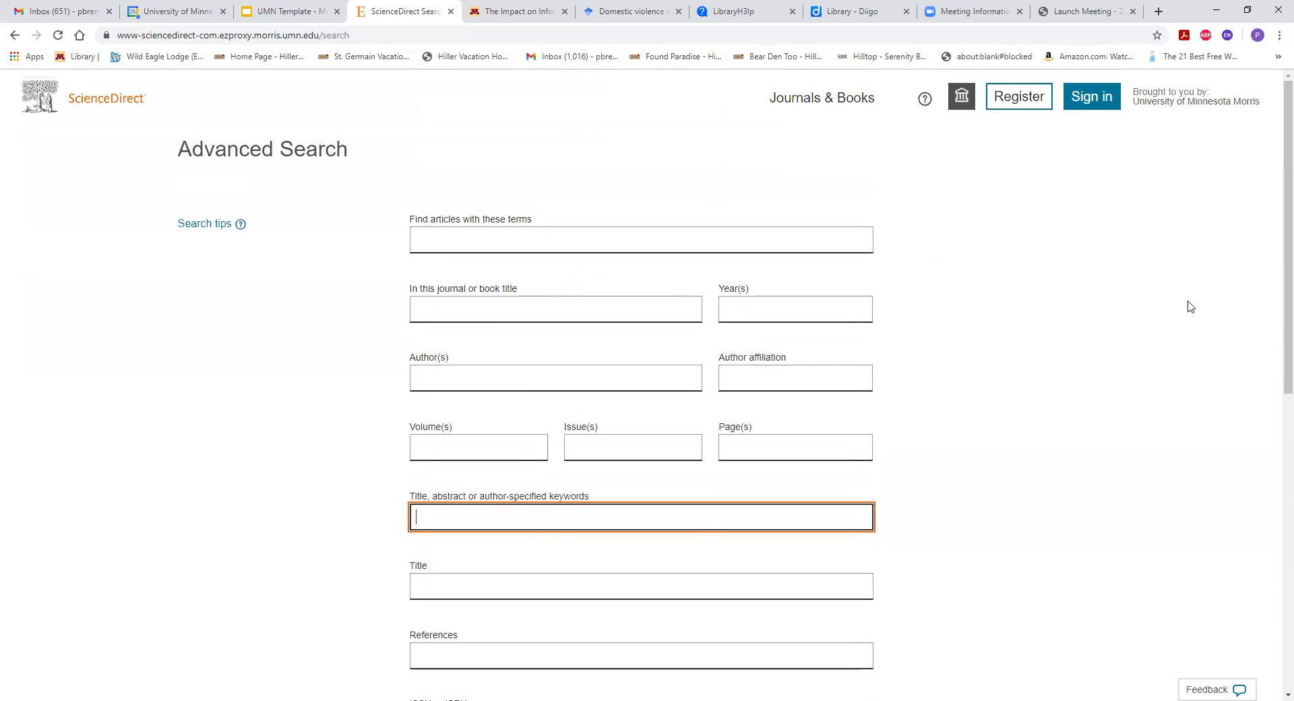
Open the Ask a Librarian page from the Briggs Library homepage, look over its contact options and return to the homepage.
left_click(79, 56)
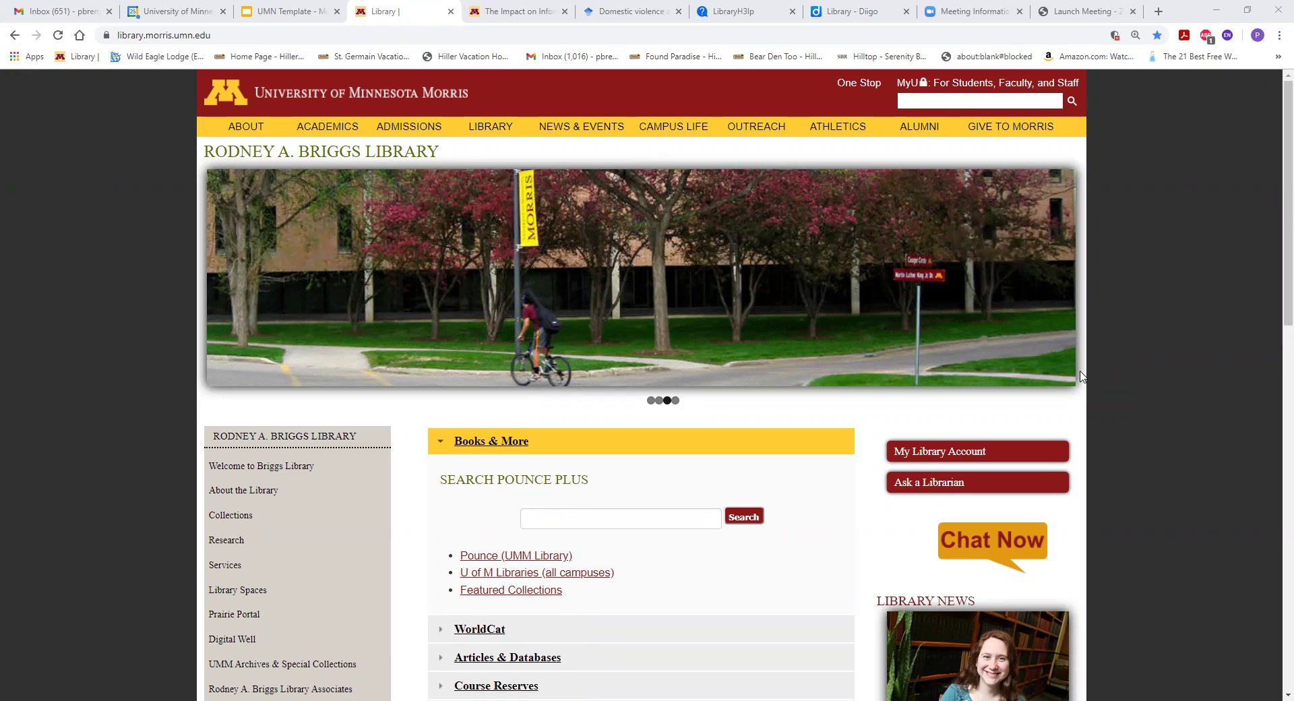
mouse_move(1078, 370)
scroll(1273, 316, "down", 1)
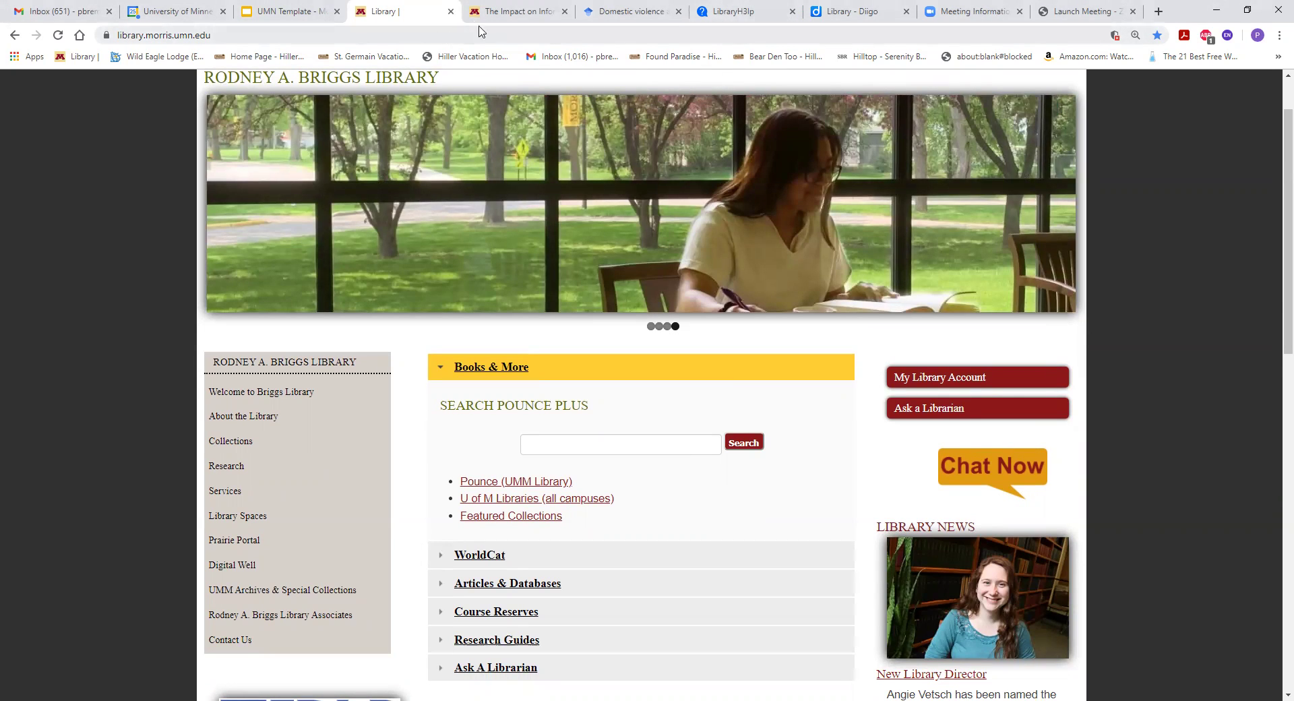
left_click(921, 411)
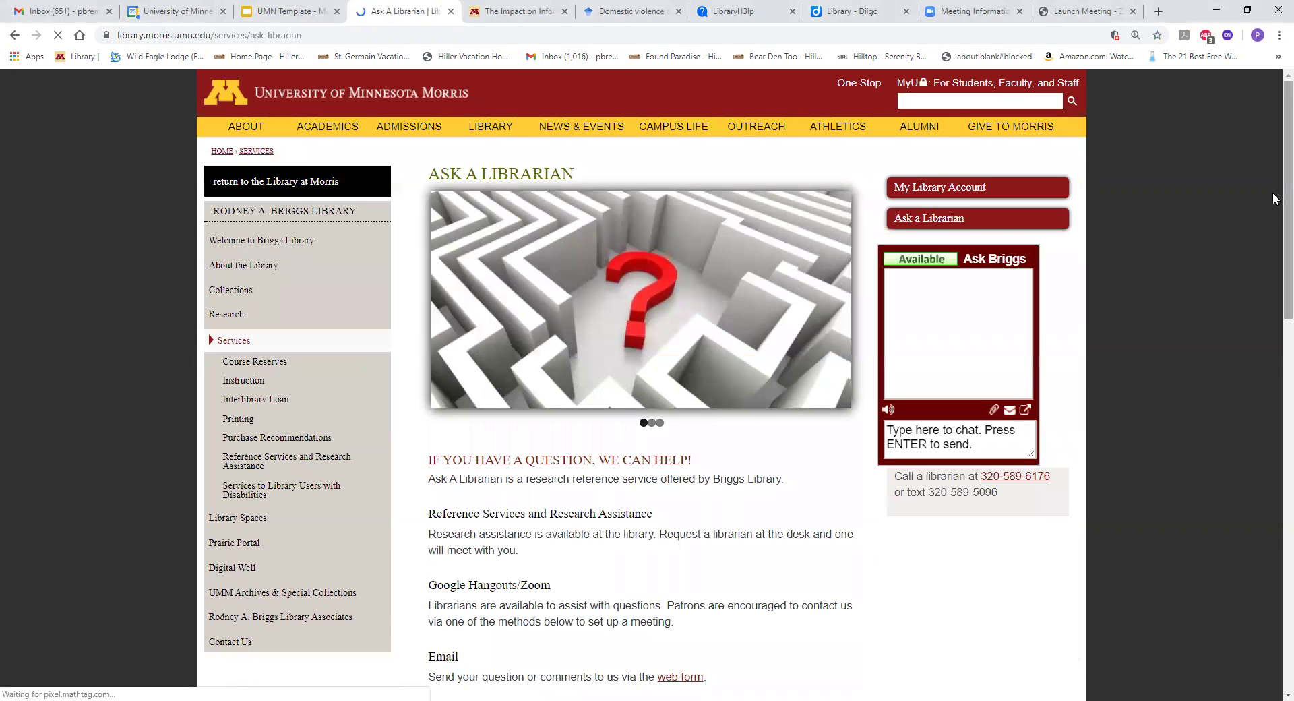
scroll(1273, 216, "down", 1)
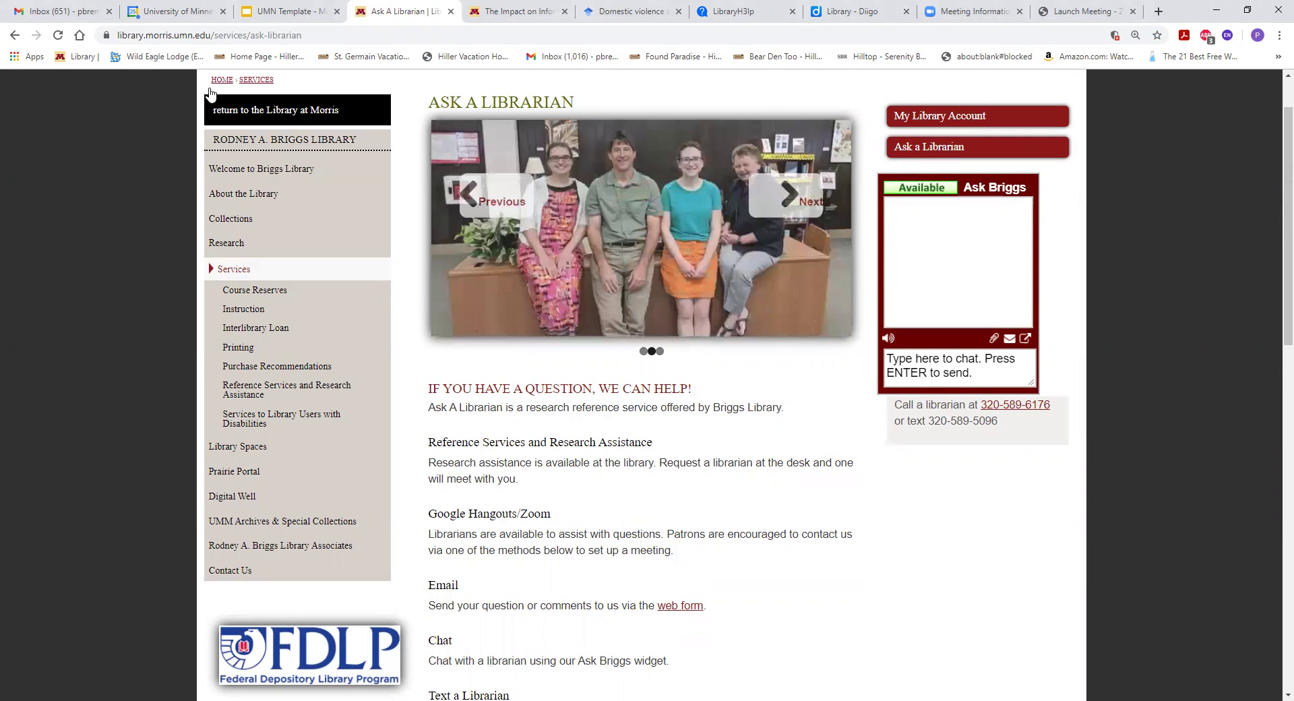
left_click(84, 58)
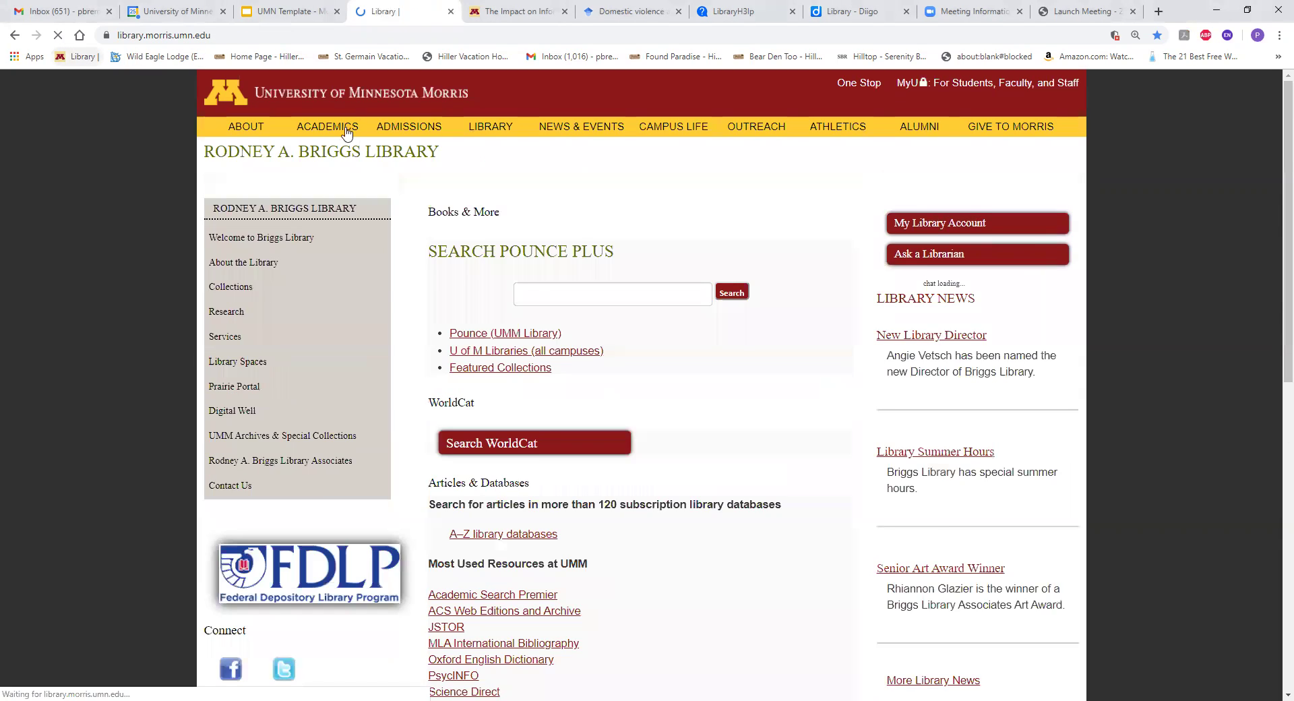